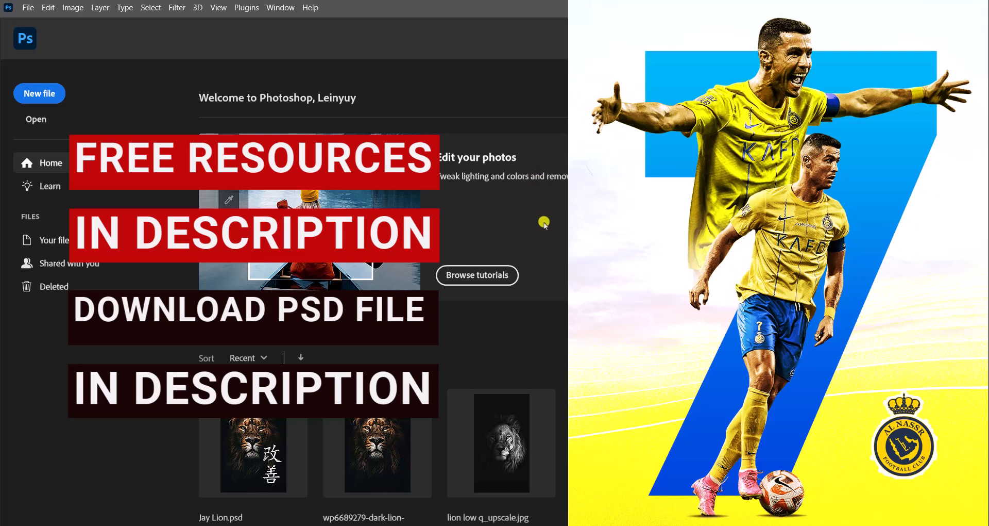
pyautogui.scroll(-2, 542, 273)
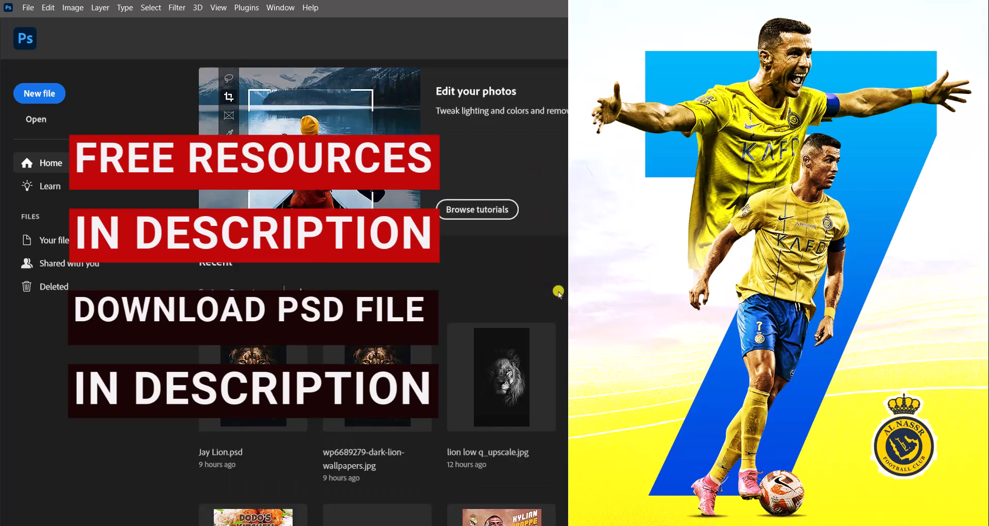
pyautogui.scroll(2, 558, 291)
pyautogui.scroll(-2, 547, 328)
pyautogui.scroll(2, 560, 324)
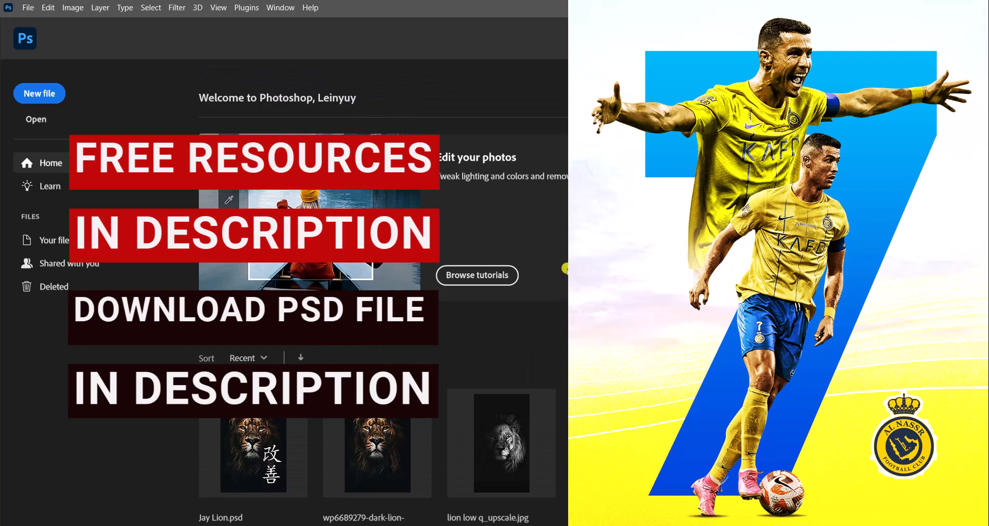
pyautogui.scroll(-2, 464, 325)
pyautogui.scroll(2, 460, 318)
# Step: Create a new 1080 x 1350 px document at 300 pixels/inch
pyautogui.click(28, 94)
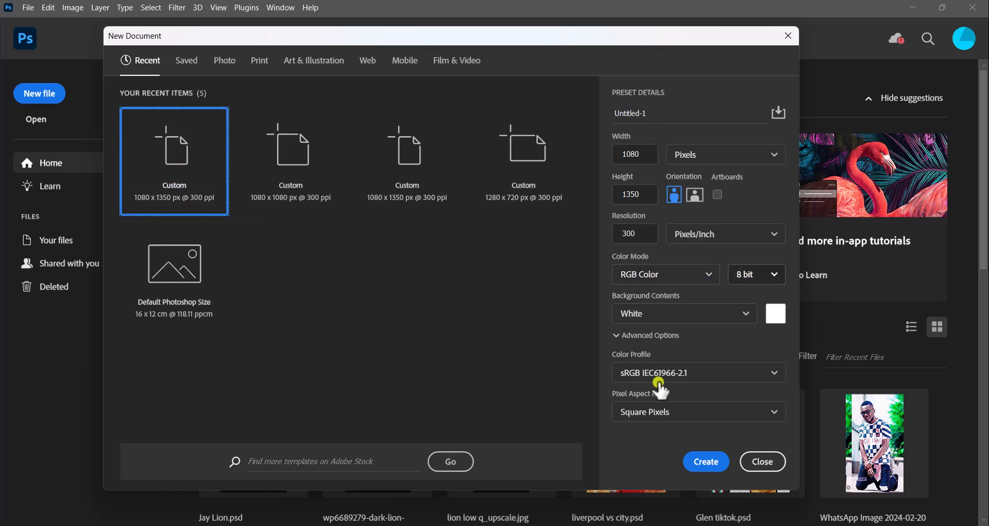
pyautogui.click(695, 461)
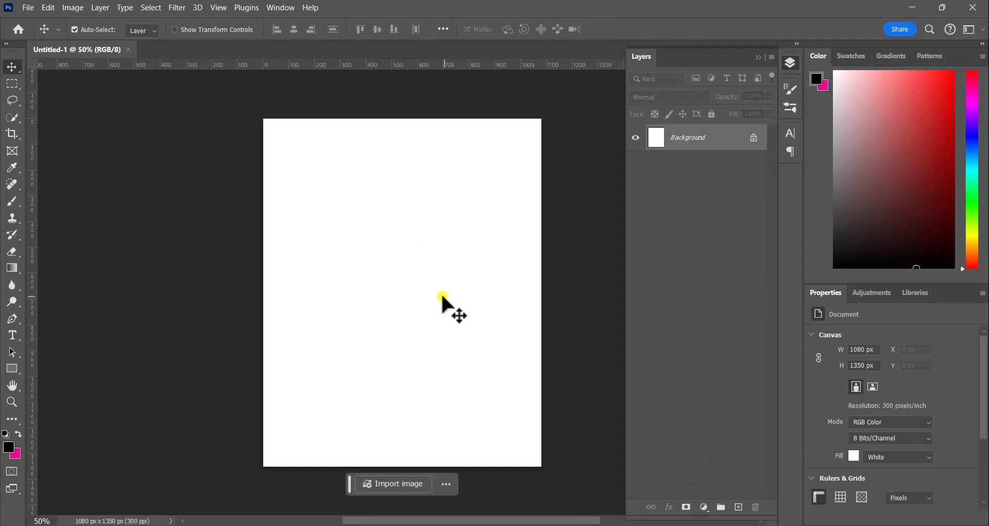
# Step: Place the Cristiano Ronaldo - FootyRenders (1) image and move it up to the top edge of the canvas
pyautogui.moveTo(434, 294); pyautogui.dragTo(395, 292)
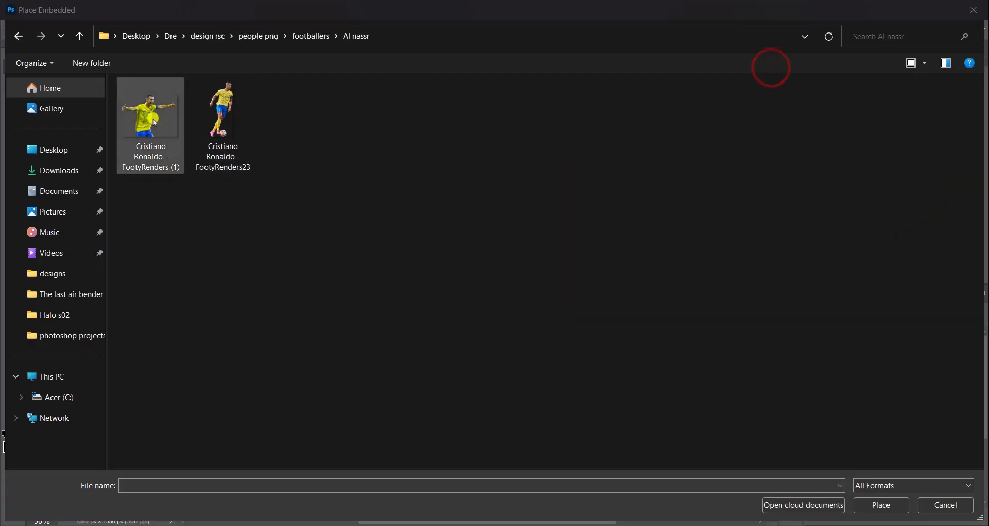
pyautogui.click(150, 117)
pyautogui.click(876, 503)
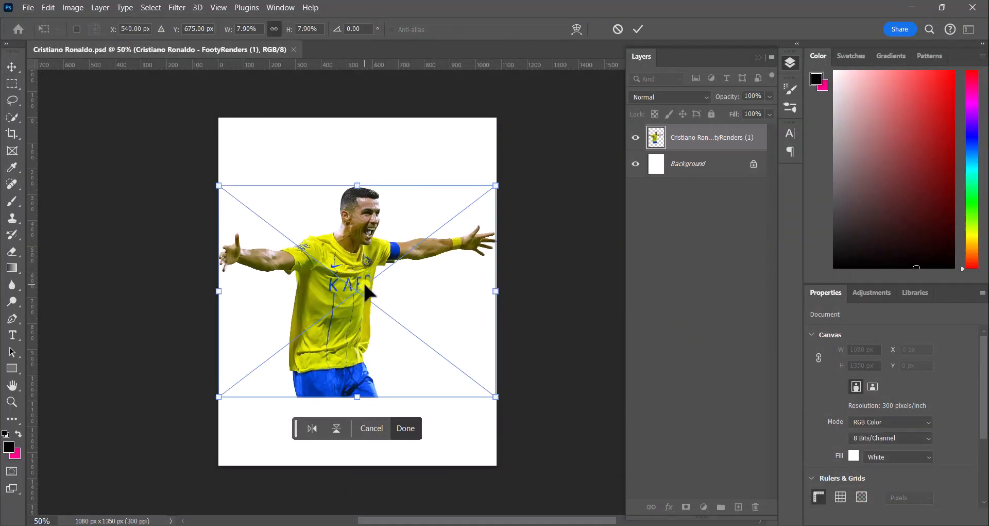
pyautogui.moveTo(364, 286); pyautogui.dragTo(370, 222)
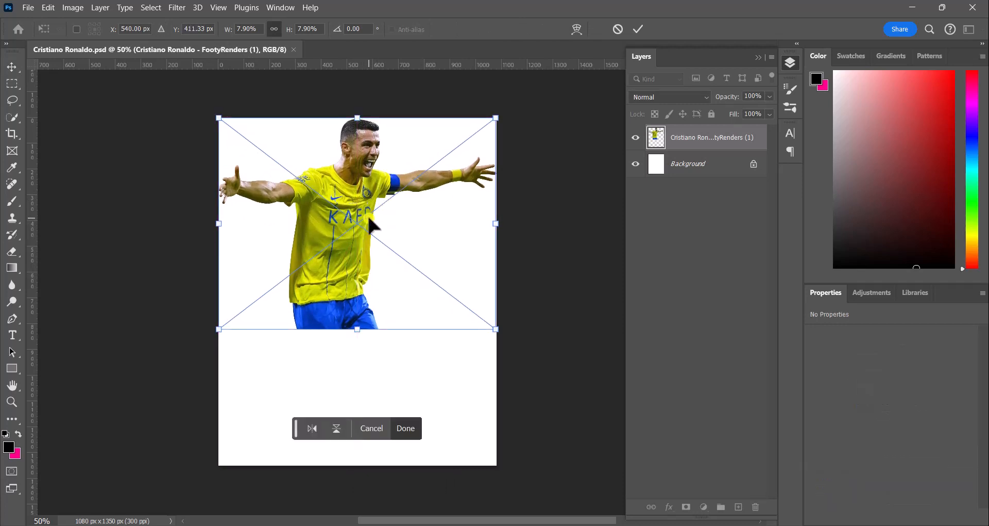
pyautogui.click(404, 428)
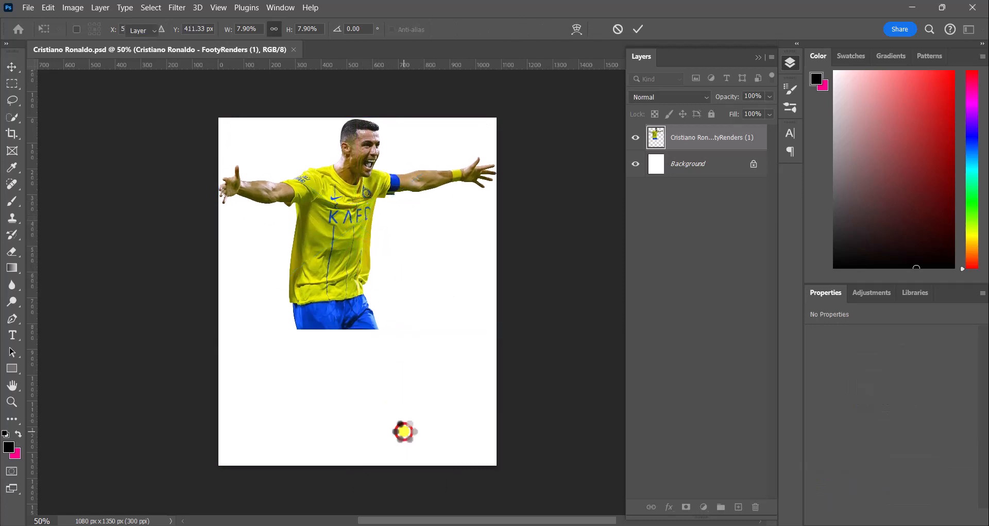
# Step: Place the Cristiano Ronaldo - FootyRenders23 image into the document
pyautogui.click(29, 6)
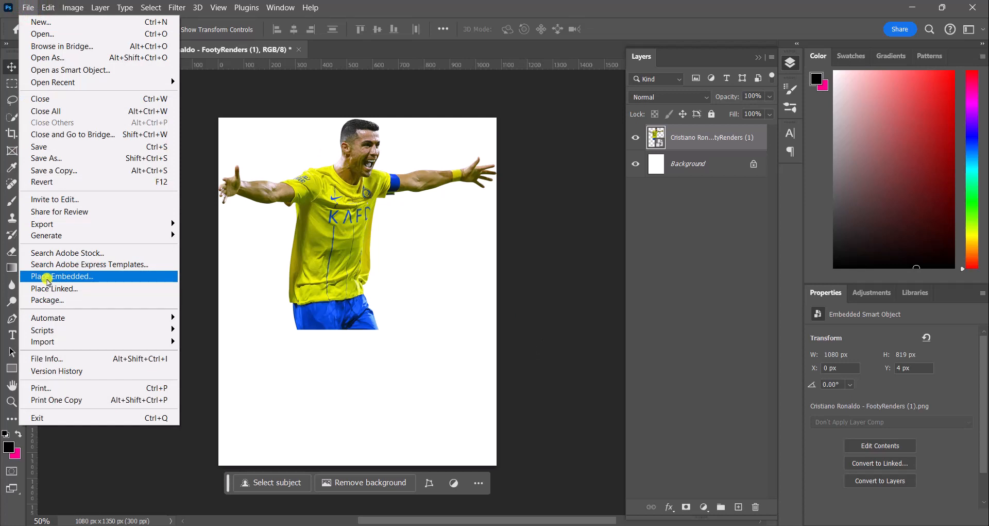
pyautogui.click(47, 277)
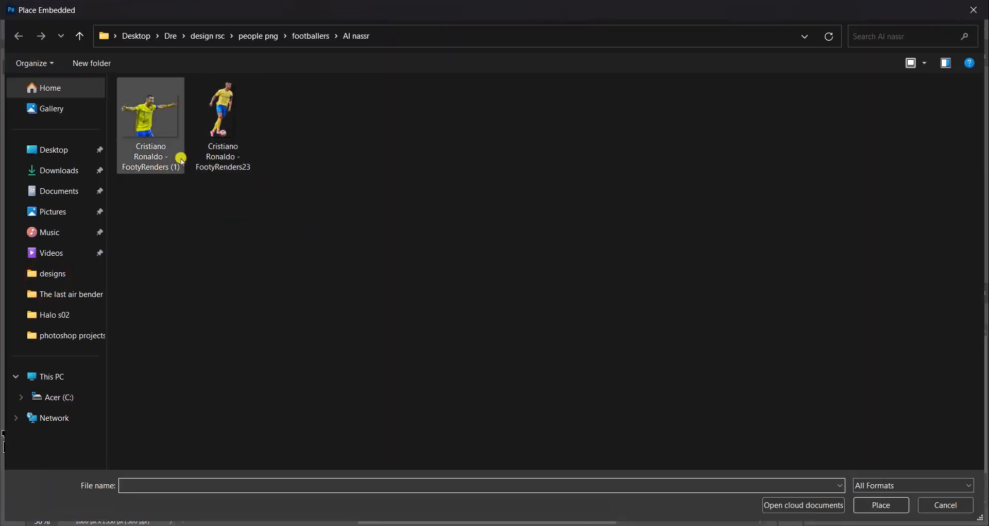
pyautogui.click(222, 111)
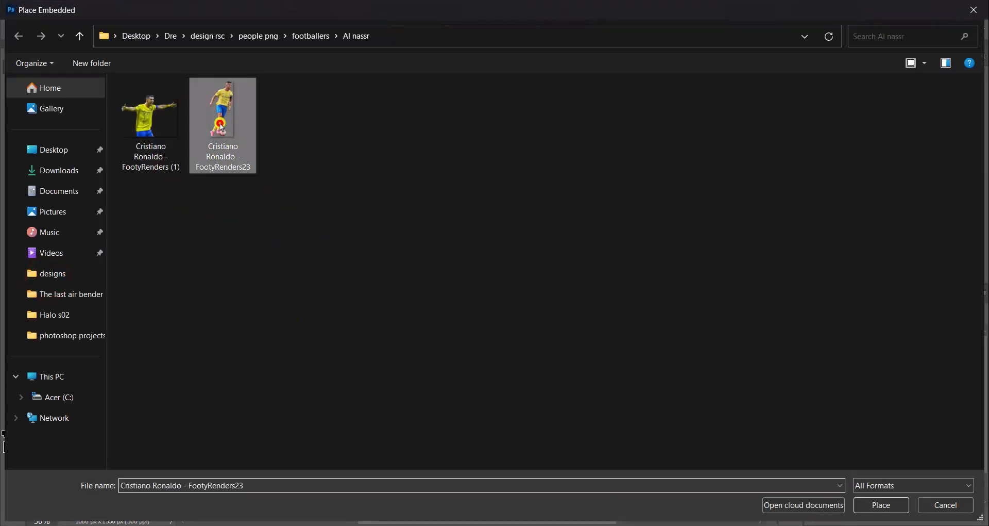
pyautogui.click(873, 503)
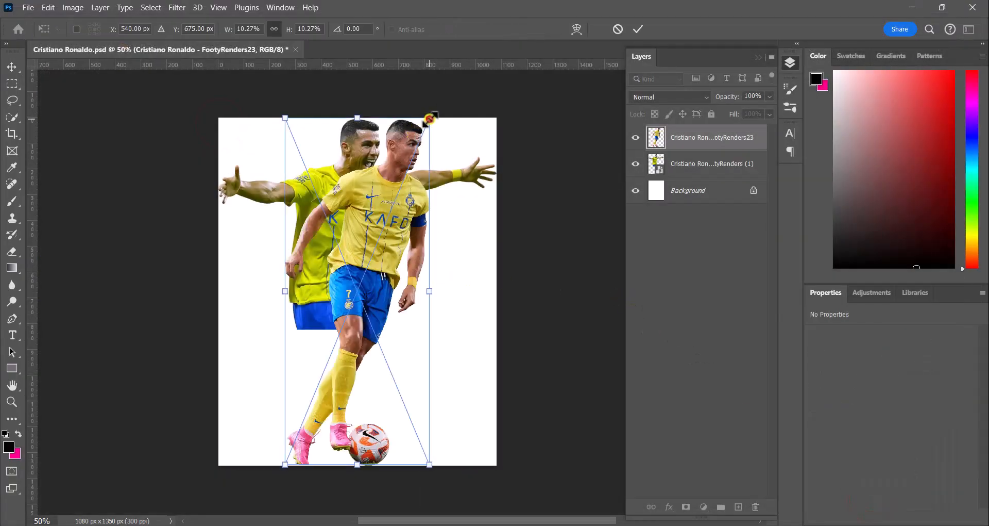
# Step: Scale the second render down to about 412 px wide and position it in front of the first player's lower body
pyautogui.moveTo(429, 120); pyautogui.dragTo(415, 205)
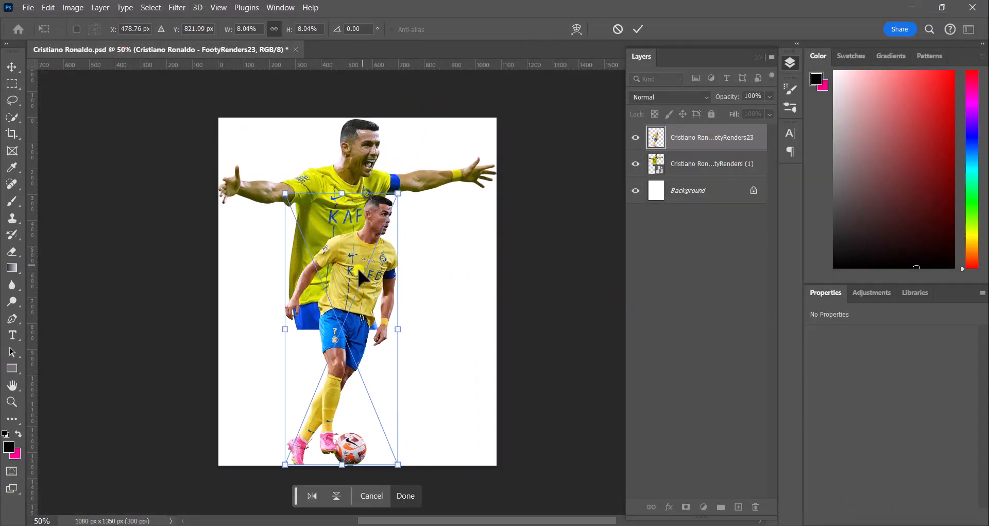
pyautogui.moveTo(355, 280); pyautogui.dragTo(393, 281)
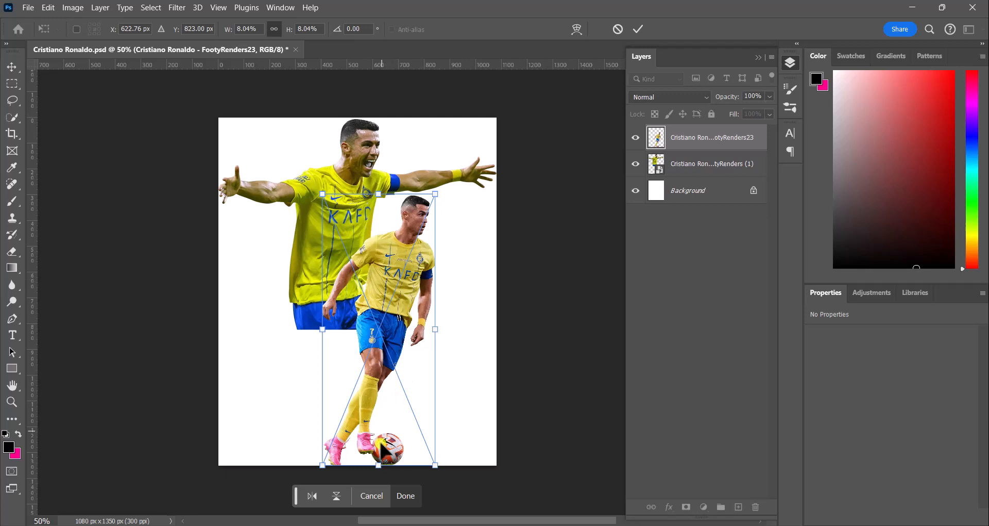
pyautogui.moveTo(380, 394); pyautogui.dragTo(378, 381)
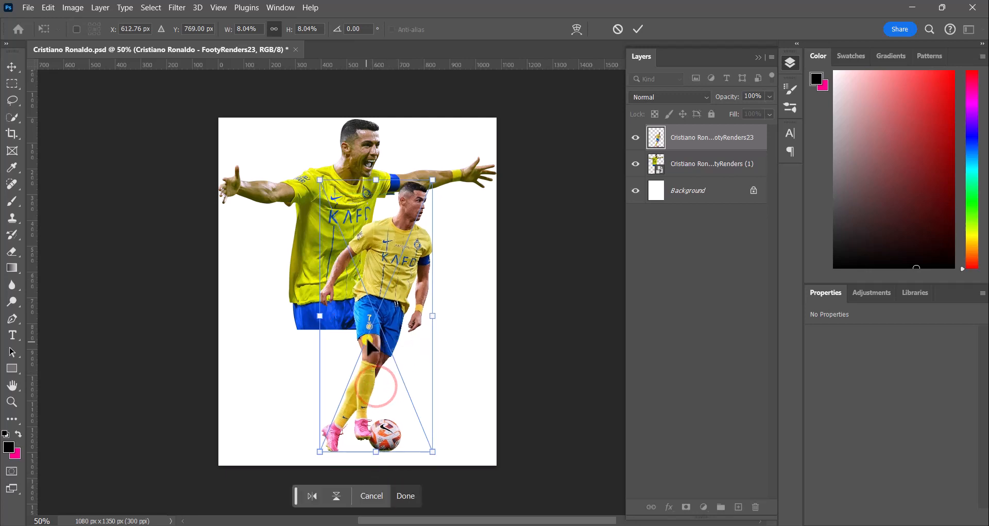
pyautogui.moveTo(428, 179); pyautogui.dragTo(427, 194)
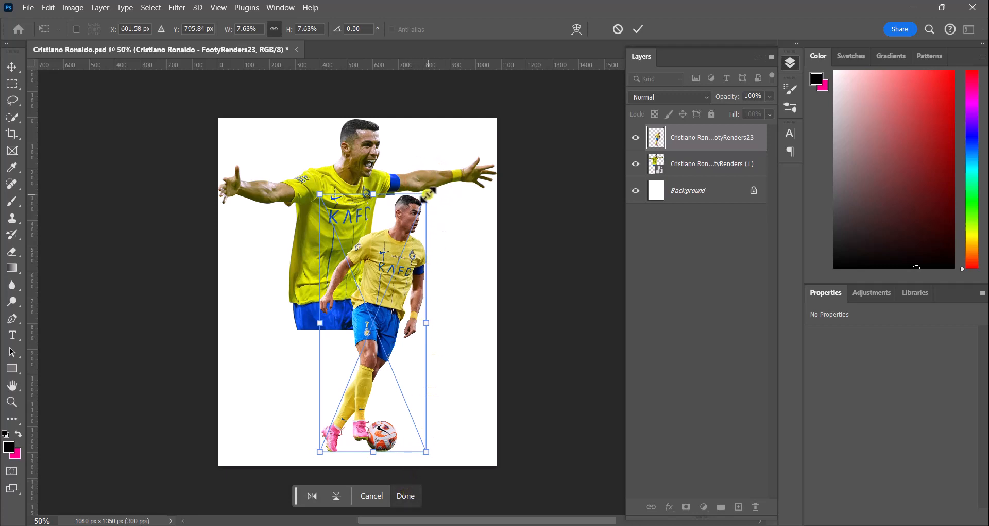
pyautogui.moveTo(428, 193); pyautogui.dragTo(426, 196)
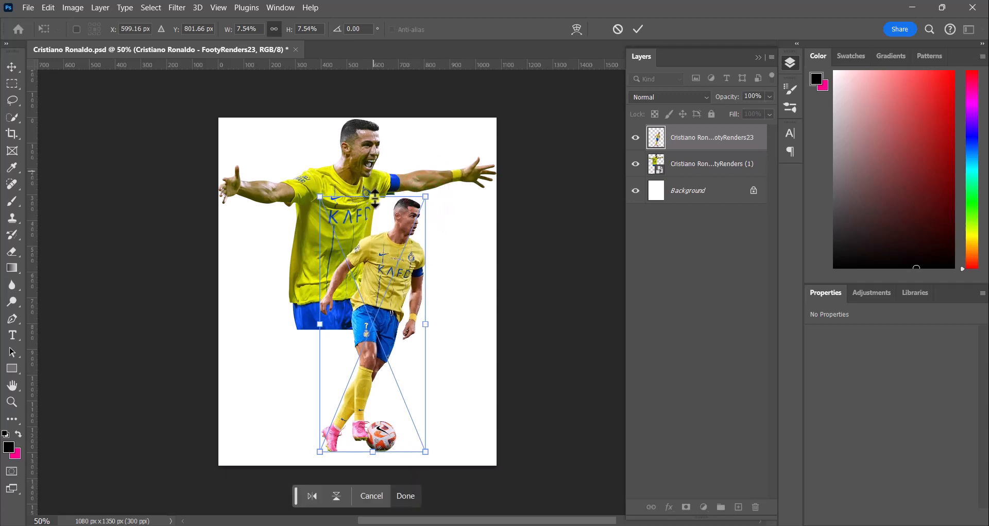
pyautogui.click(404, 492)
# Step: Scale the first render down to about 978 px wide and shift it slightly down from the top
pyautogui.click(359, 156)
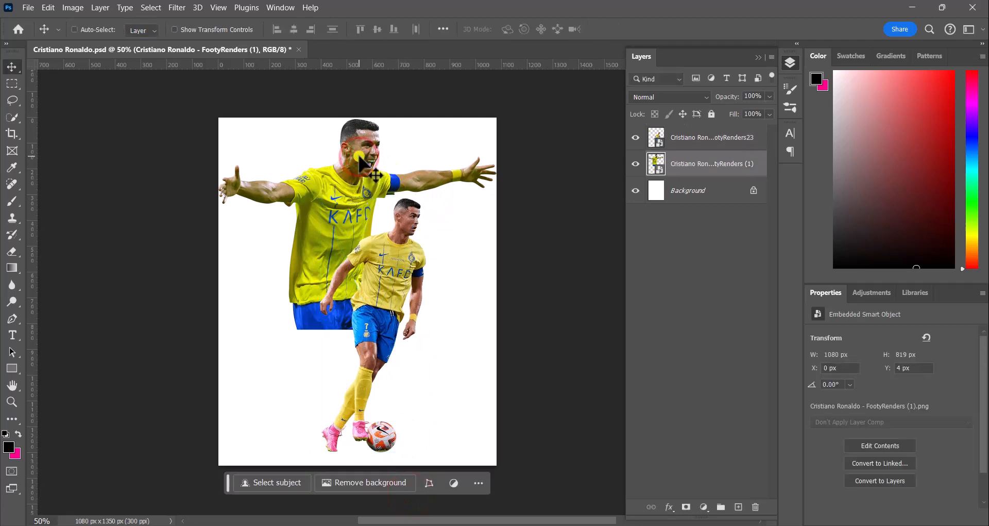
pyautogui.hotkey('ctrl', 't')
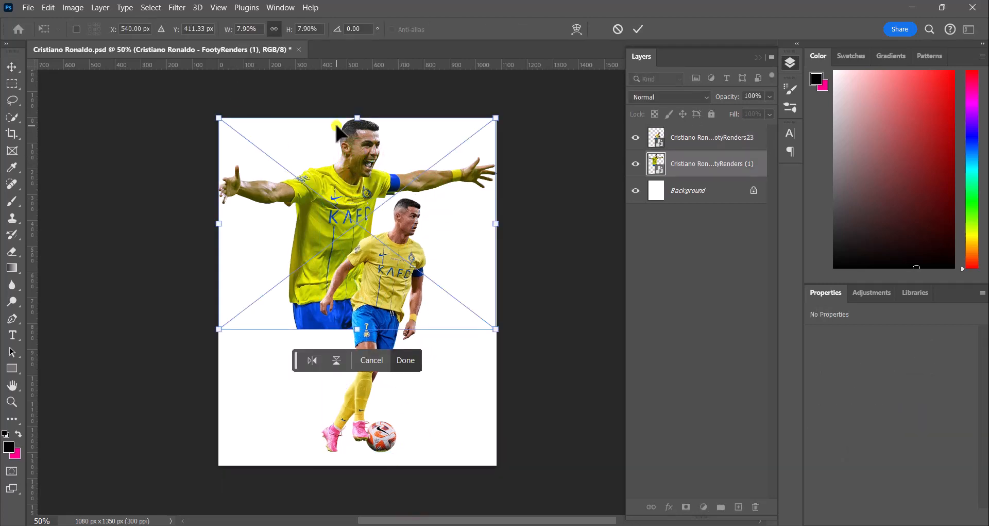
pyautogui.moveTo(357, 118); pyautogui.dragTo(357, 137)
pyautogui.moveTo(352, 181); pyautogui.dragTo(356, 178)
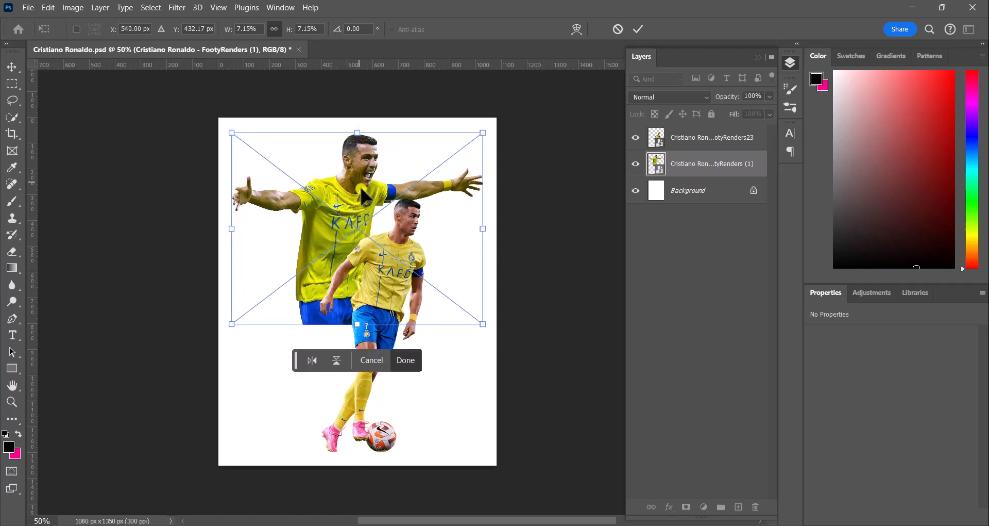
pyautogui.moveTo(351, 214); pyautogui.dragTo(352, 213)
pyautogui.click(397, 361)
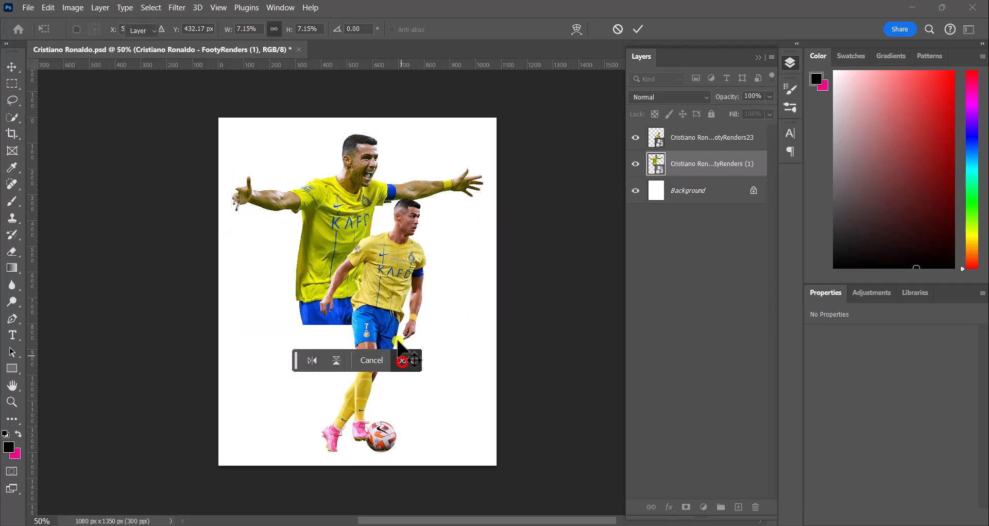
# Step: Nudge the second render horizontally to refine its position beside the first player
pyautogui.click(388, 300)
pyautogui.moveTo(389, 300); pyautogui.dragTo(378, 308)
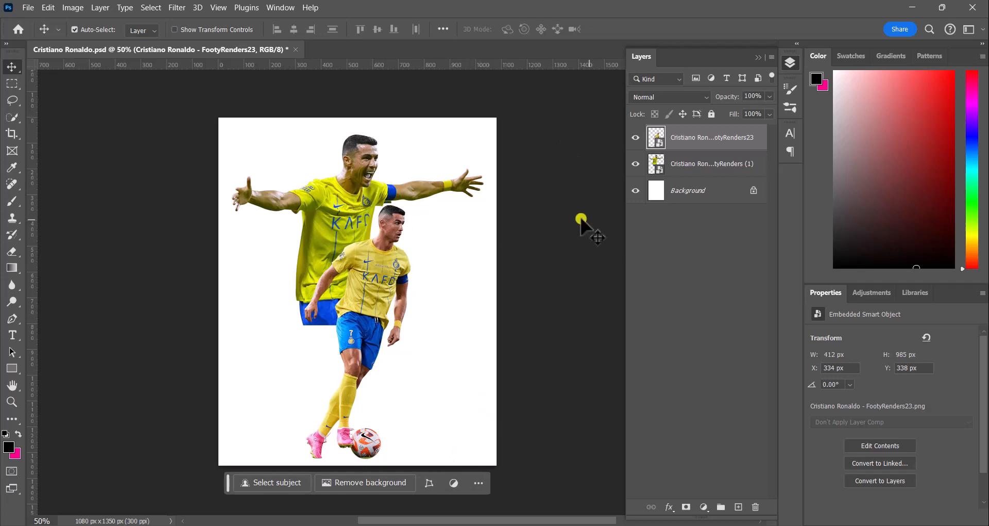
pyautogui.click(475, 254)
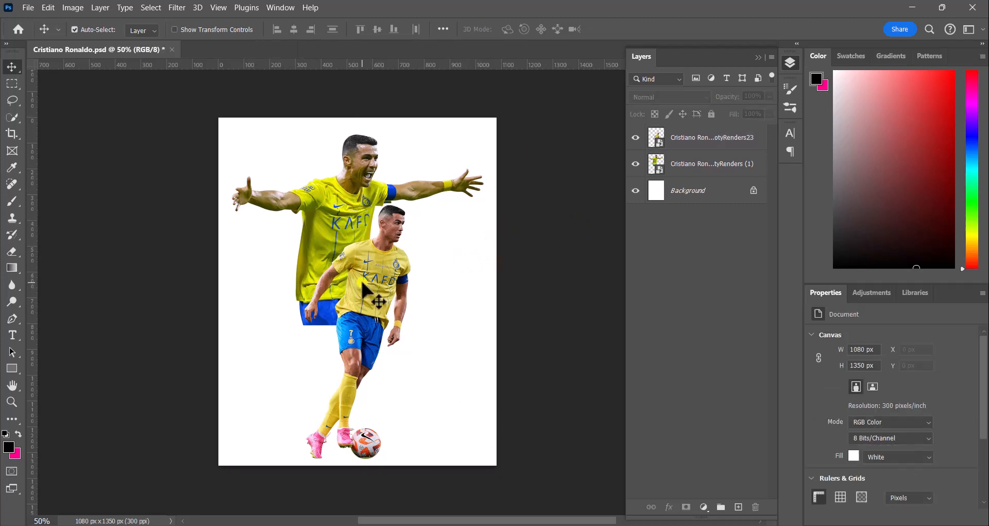
pyautogui.moveTo(366, 294); pyautogui.dragTo(373, 293)
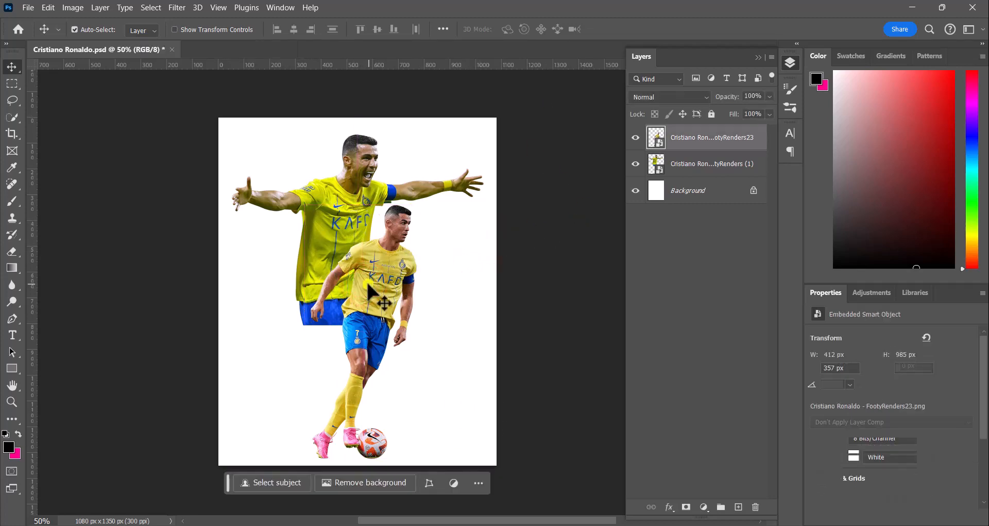
# Step: Place the foot shadow image from the design rsc foot shadow folder
pyautogui.click(22, 7)
pyautogui.click(97, 272)
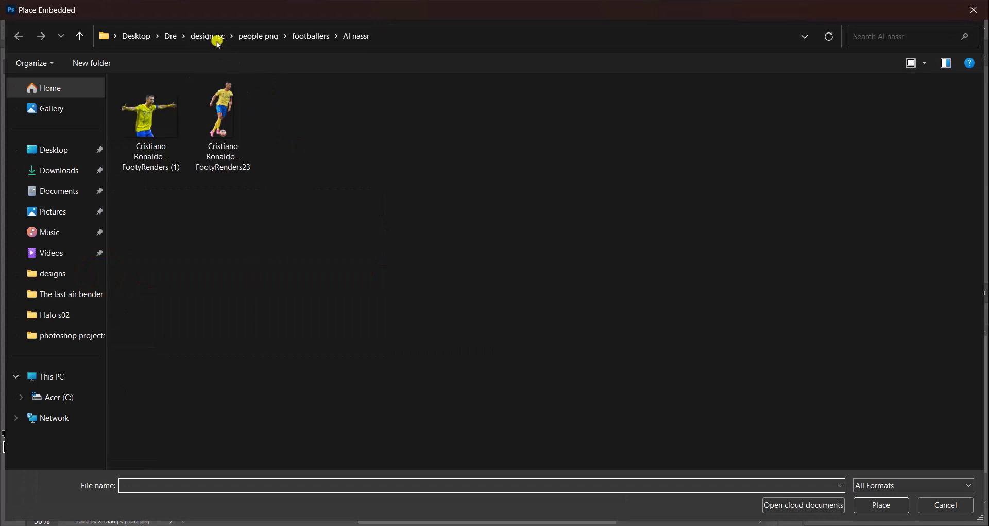
pyautogui.click(206, 35)
pyautogui.doubleClick(156, 245)
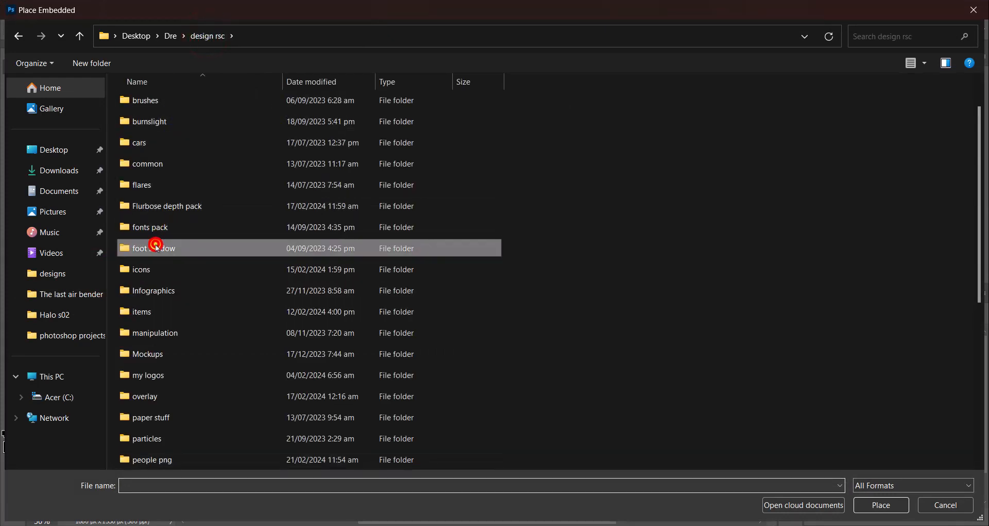
pyautogui.click(152, 118)
pyautogui.click(880, 505)
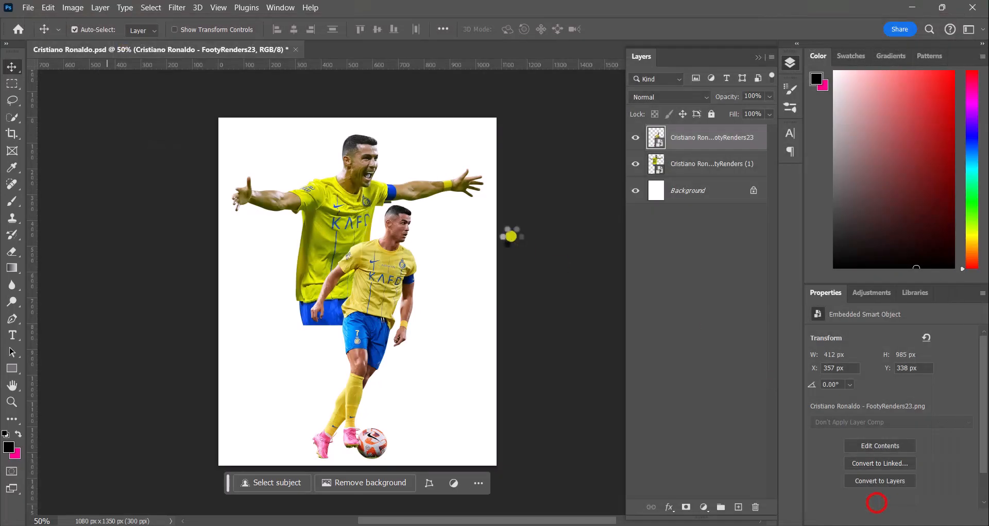
# Step: Move the foot shadow under the planted pink boot and scale it to about 58 x 6 px
pyautogui.moveTo(496, 180); pyautogui.dragTo(341, 449)
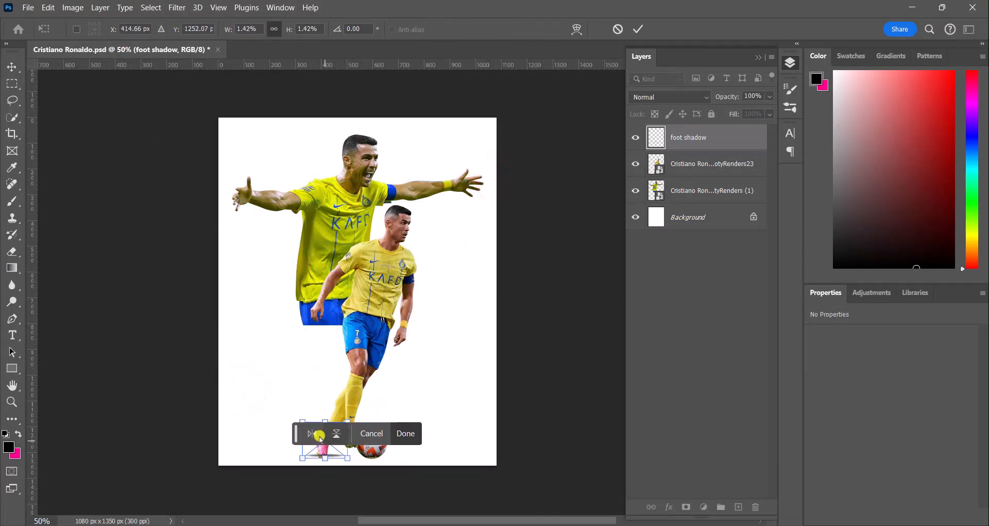
pyautogui.scroll(10, 331, 458)
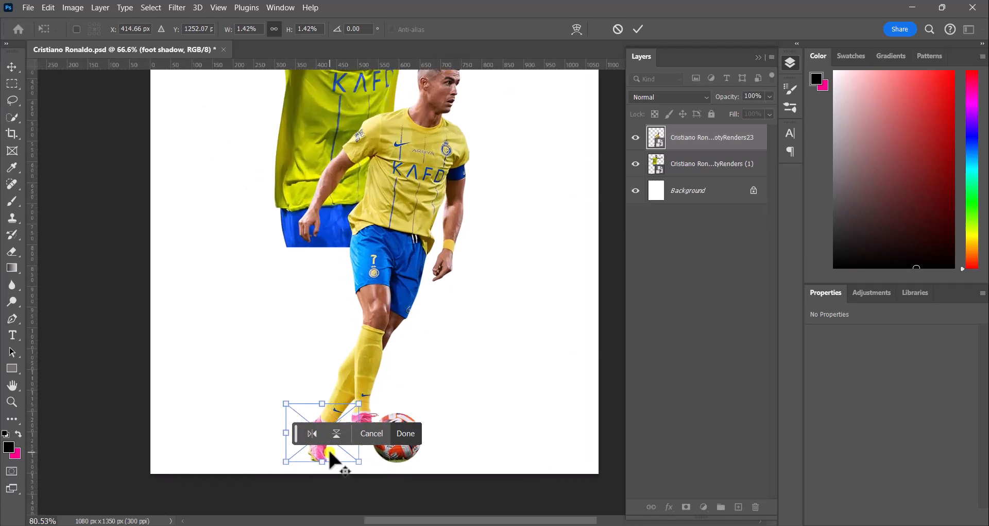
pyautogui.scroll(2, 331, 457)
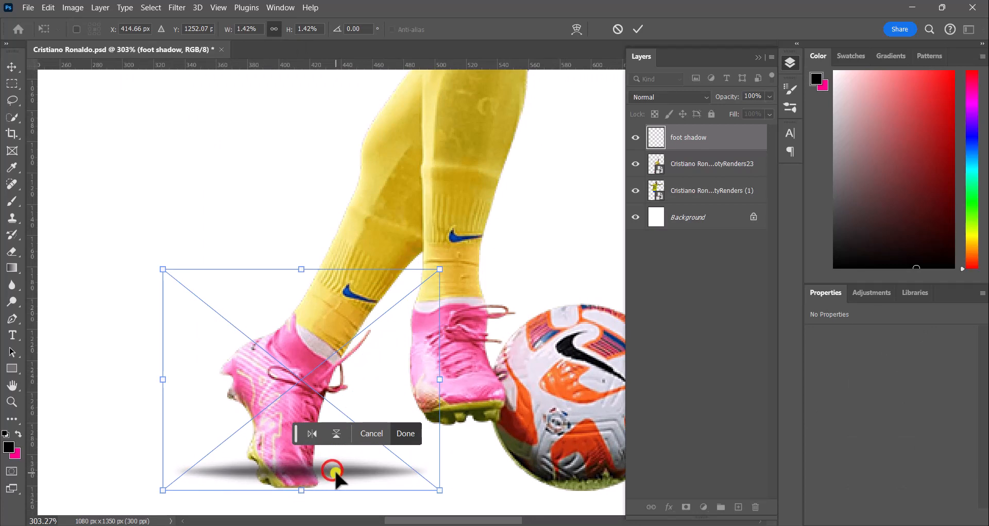
pyautogui.moveTo(335, 468); pyautogui.dragTo(320, 484)
pyautogui.moveTo(427, 504); pyautogui.dragTo(351, 444)
pyautogui.moveTo(262, 427); pyautogui.dragTo(312, 490)
pyautogui.moveTo(395, 502); pyautogui.dragTo(313, 490)
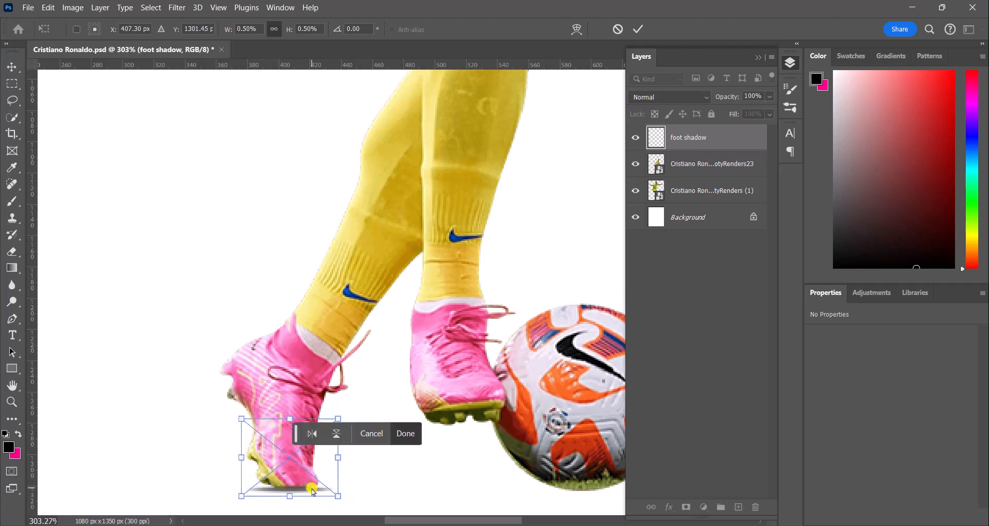
pyautogui.press('Up')
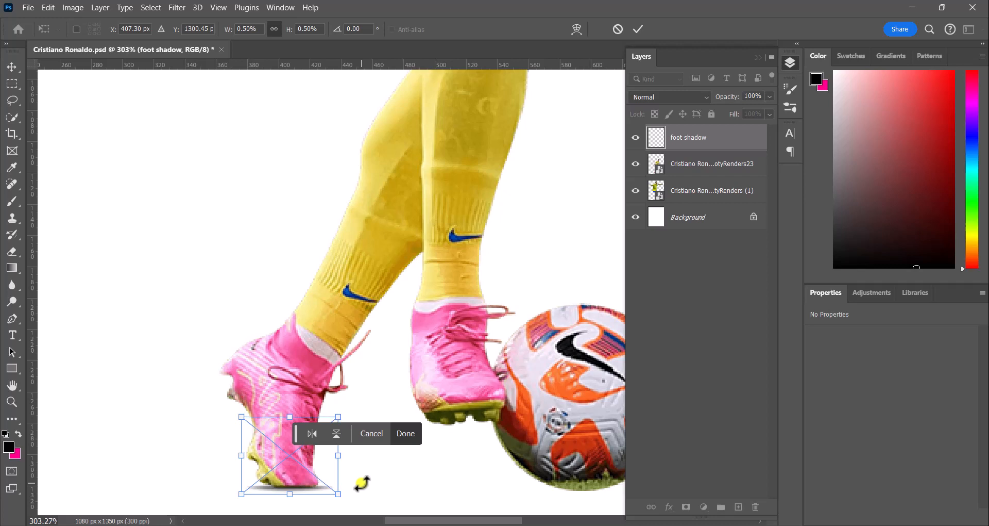
pyautogui.click(405, 434)
# Step: Duplicate the foot shadow layer
pyautogui.hotkey('ctrl', 'j')
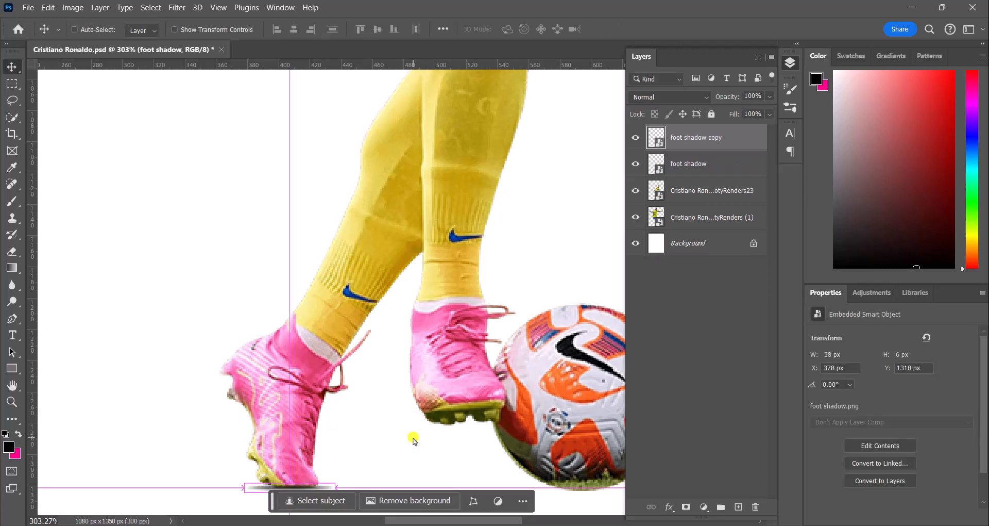
pyautogui.scroll(-3, 424, 435)
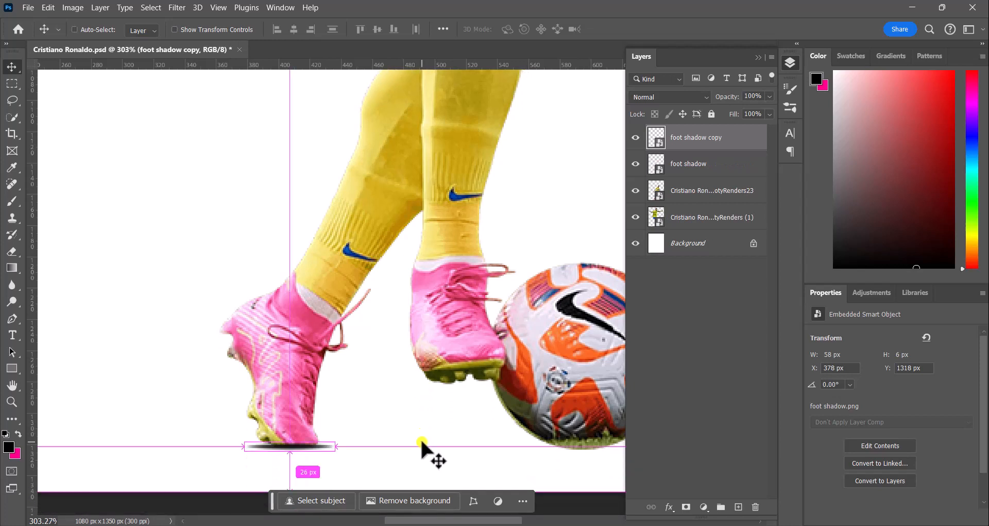
# Step: Scale the duplicated foot shadow to about 120 x 15 px, widening it under the boots
pyautogui.hotkey('ctrl', 't')
pyautogui.moveTo(241, 415); pyautogui.dragTo(132, 412)
pyautogui.moveTo(216, 487); pyautogui.dragTo(266, 447)
pyautogui.moveTo(390, 464); pyautogui.dragTo(351, 451)
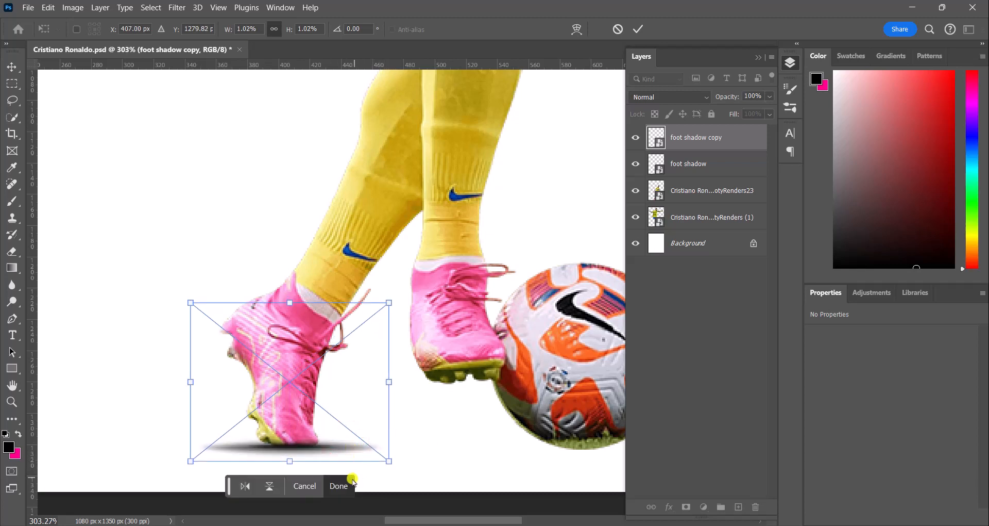
pyautogui.click(352, 479)
# Step: Apply a Gaussian Blur with a 1.3 pixel radius to the duplicated foot shadow and save the document
pyautogui.scroll(-5, 411, 407)
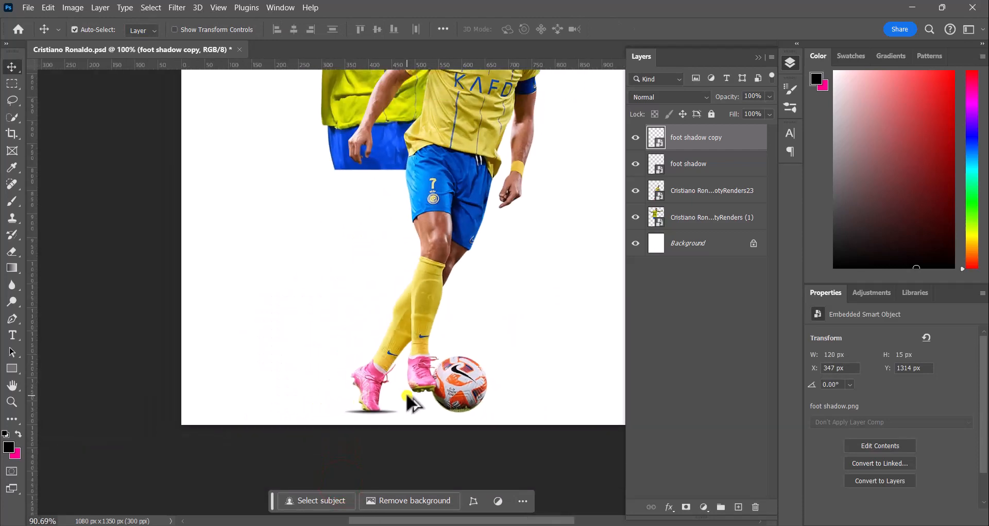
pyautogui.scroll(-3, 414, 403)
pyautogui.moveTo(418, 290); pyautogui.dragTo(403, 334)
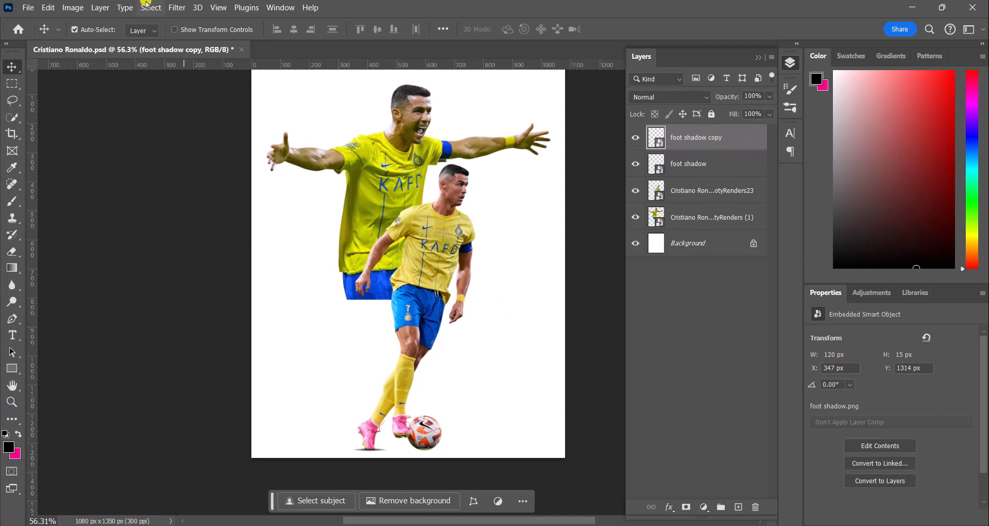
pyautogui.click(181, 6)
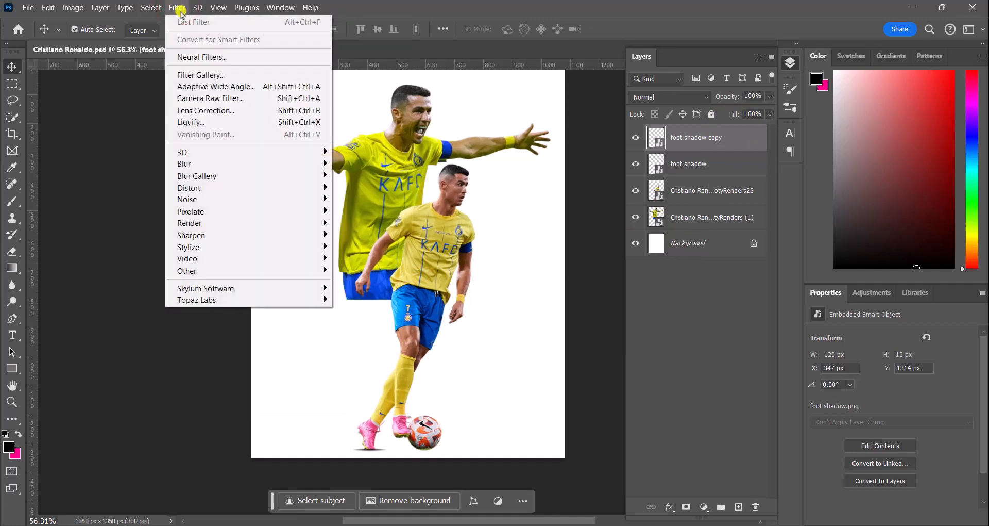
pyautogui.moveTo(201, 162)
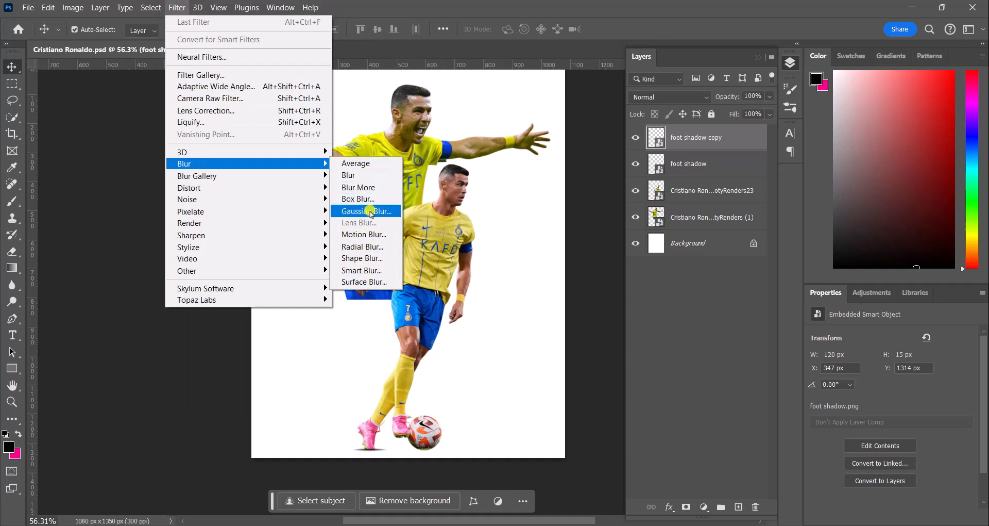
pyautogui.click(367, 210)
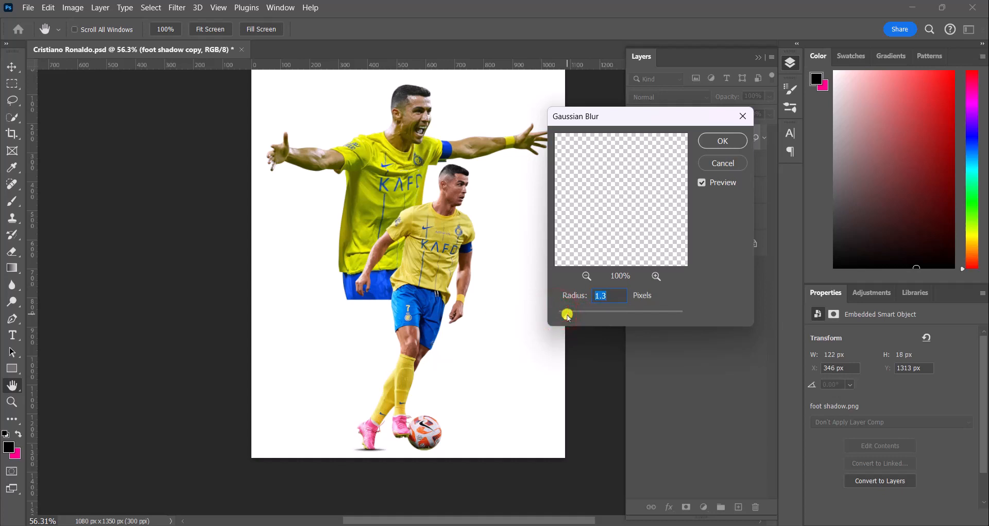
pyautogui.click(723, 141)
pyautogui.hotkey('ctrl', 's')
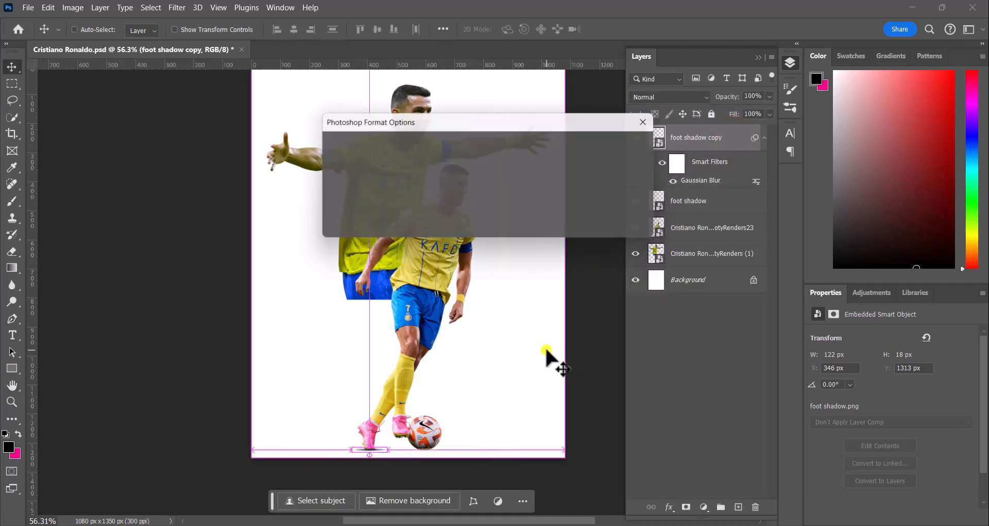
pyautogui.click(637, 138)
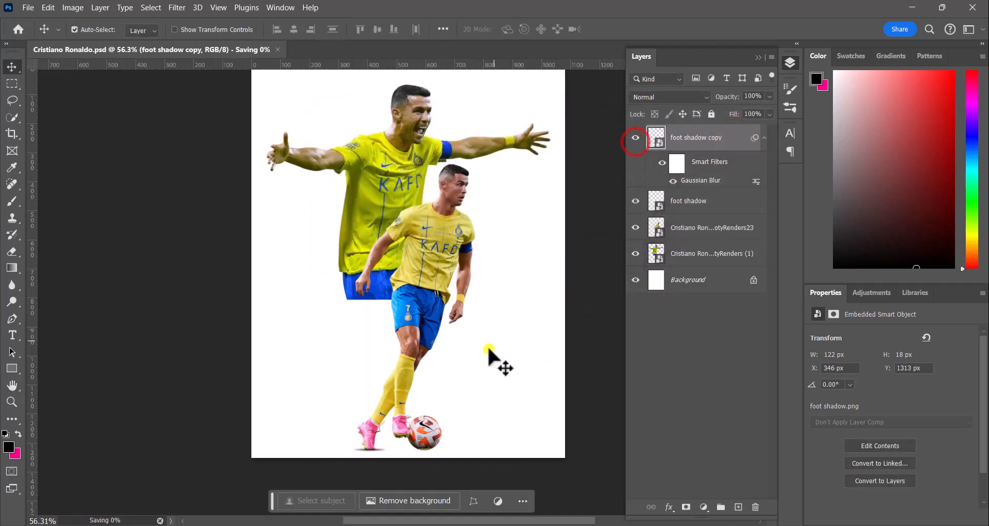
# Step: Group both foot shadow layers into a new group named foot shadow
pyautogui.scroll(2, 488, 350)
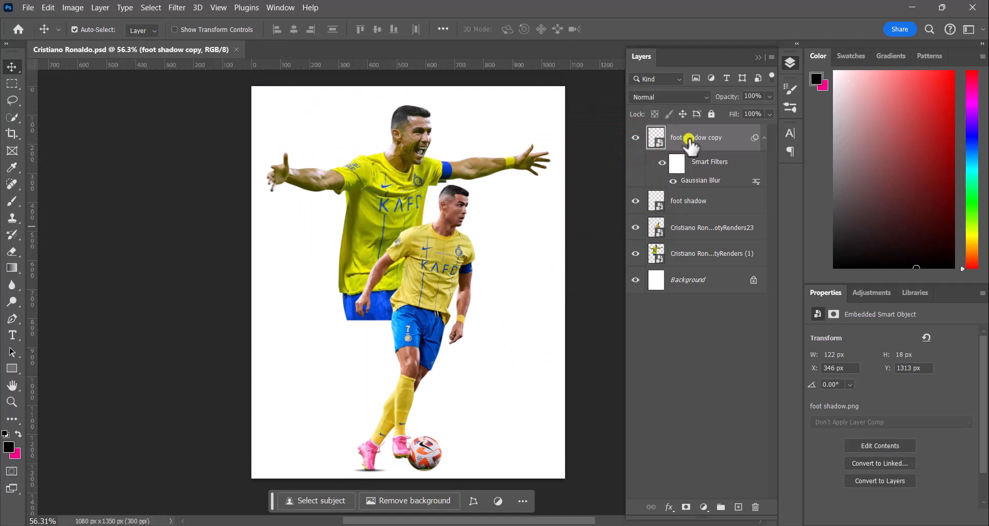
pyautogui.keyDown('ctrl'); pyautogui.click(694, 206); pyautogui.keyUp('ctrl')
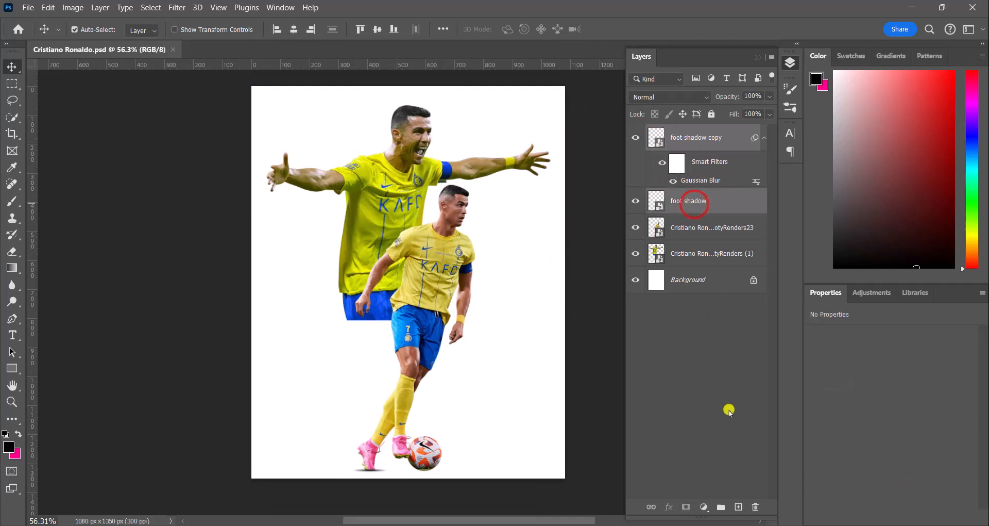
pyautogui.click(721, 506)
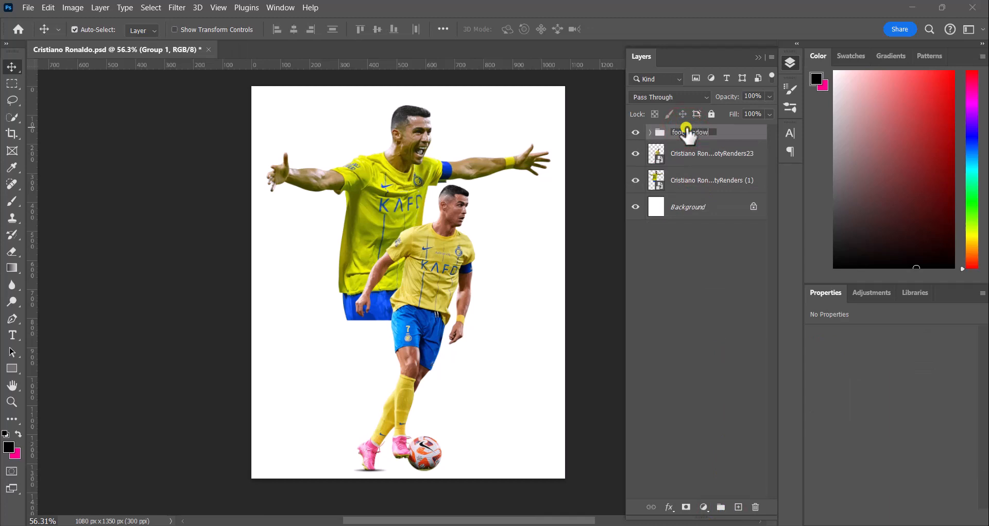
pyautogui.press('Return')
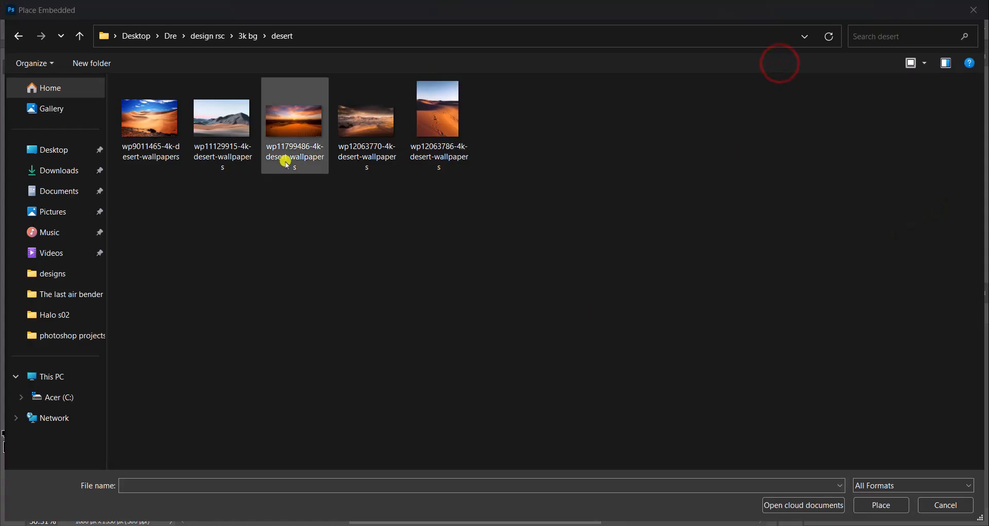
# Step: Place the wp11799486-4k-desert-wallpapers image and scale it to about 2400 x 1350 px to fill the canvas height
pyautogui.click(287, 133)
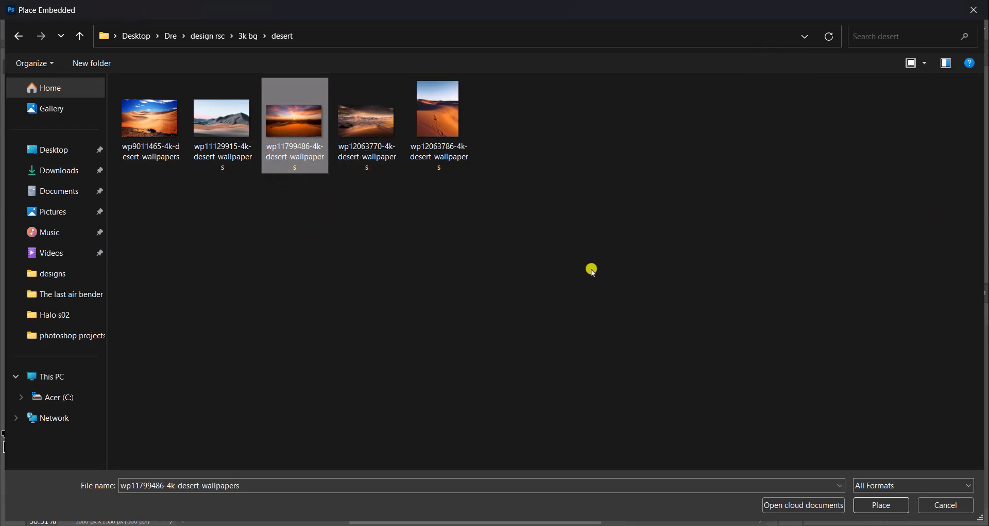
pyautogui.click(887, 503)
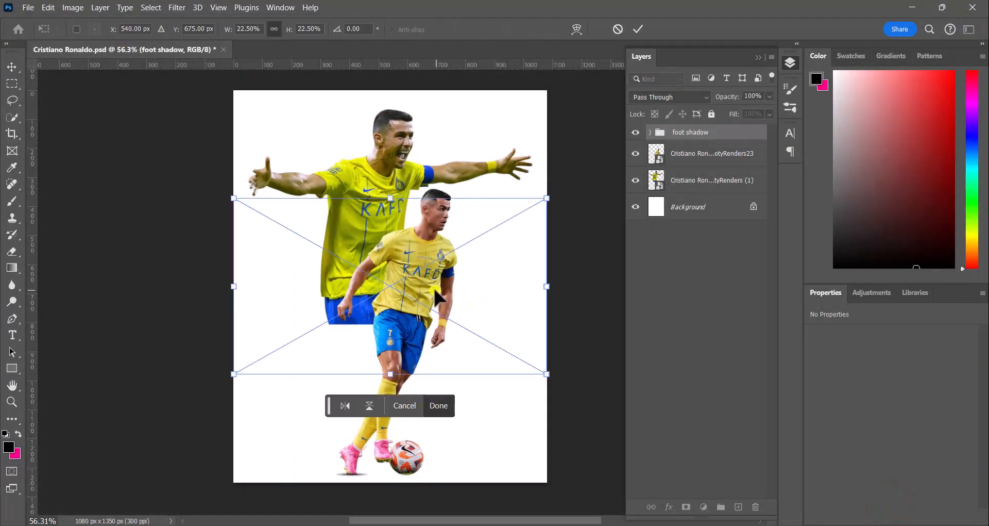
pyautogui.moveTo(389, 200); pyautogui.dragTo(355, 90)
pyautogui.moveTo(386, 373); pyautogui.dragTo(404, 479)
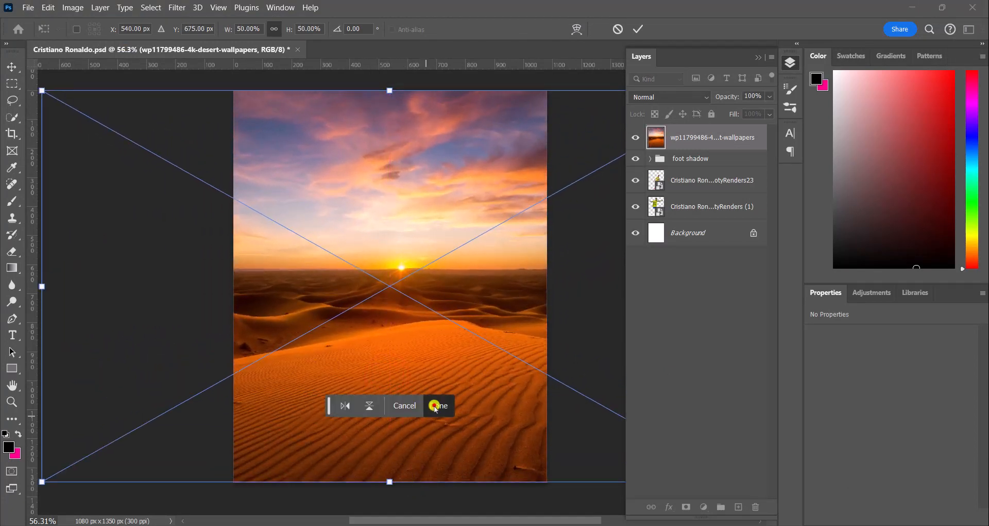
pyautogui.click(438, 405)
# Step: Move the desert image layer below both Cristiano Ronaldo render layers
pyautogui.moveTo(712, 135); pyautogui.dragTo(714, 212)
pyautogui.scroll(-1, 459, 273)
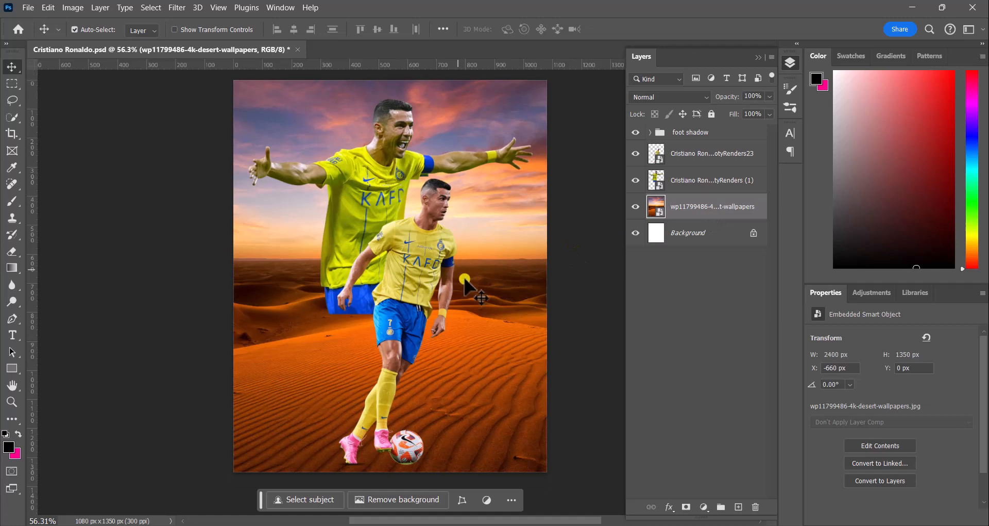
pyautogui.scroll(1, 482, 304)
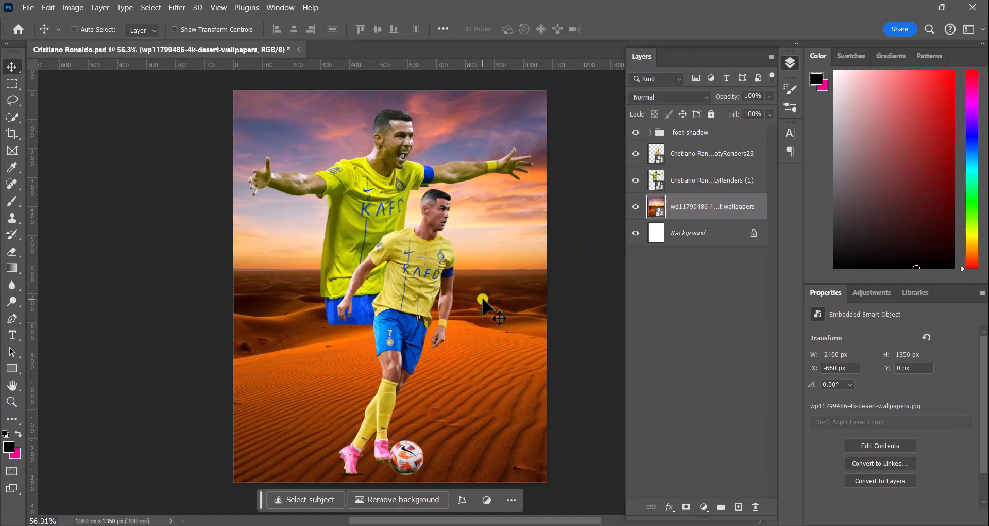
# Step: Enlarge the desert background to about 2960 x 1665 px, shifting it so the dunes sit lower
pyautogui.hotkey('ctrl', 't')
pyautogui.scroll(-2, 392, 441)
pyautogui.moveTo(387, 461); pyautogui.dragTo(389, 491)
pyautogui.scroll(3, 447, 381)
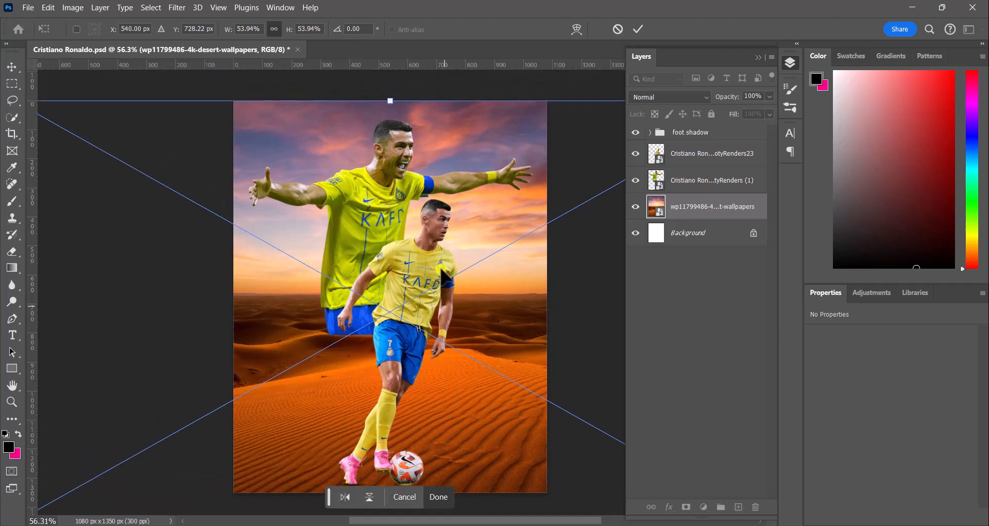
pyautogui.moveTo(401, 94); pyautogui.dragTo(389, 61)
pyautogui.moveTo(458, 308); pyautogui.dragTo(428, 226)
pyautogui.click(413, 416)
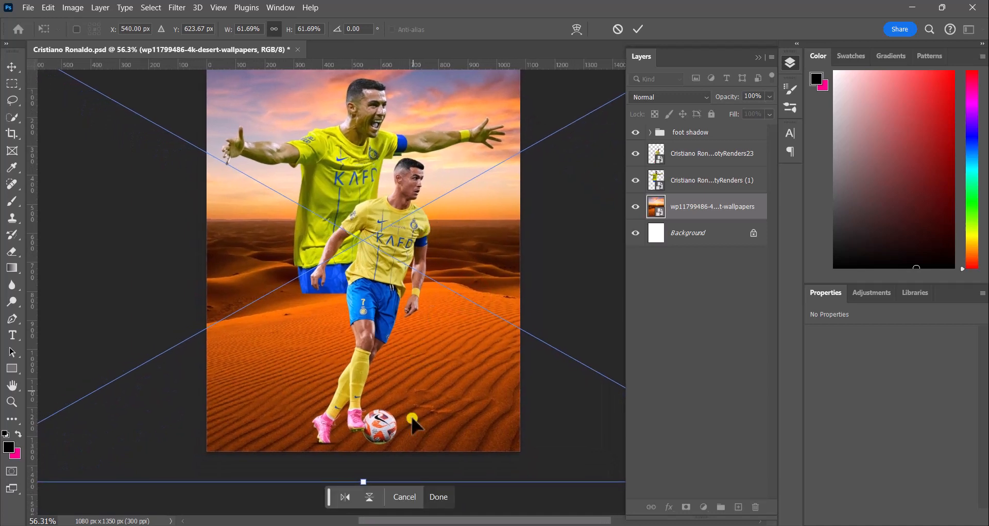
pyautogui.click(436, 492)
# Step: Add a layer mask to the desert background layer
pyautogui.scroll(-1, 422, 316)
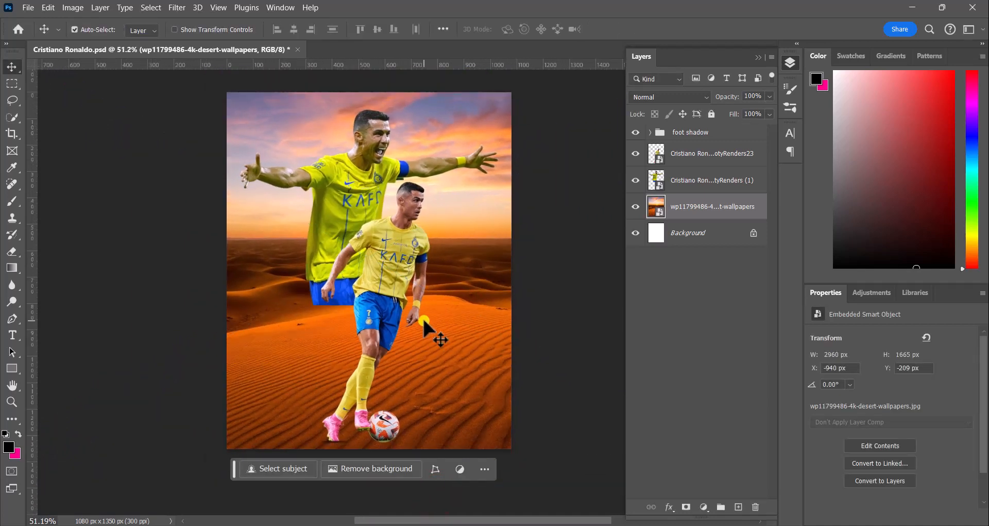
pyautogui.scroll(-1, 424, 320)
pyautogui.scroll(1, 423, 320)
pyautogui.click(687, 507)
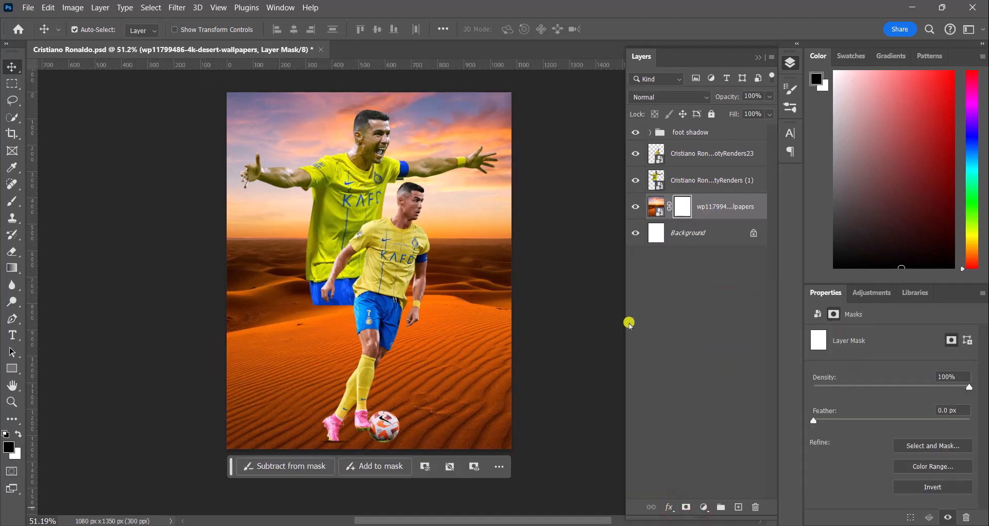
# Step: Paint the mask with a 322 px soft round brush to hide the sky and upper dunes
pyautogui.click(8, 204)
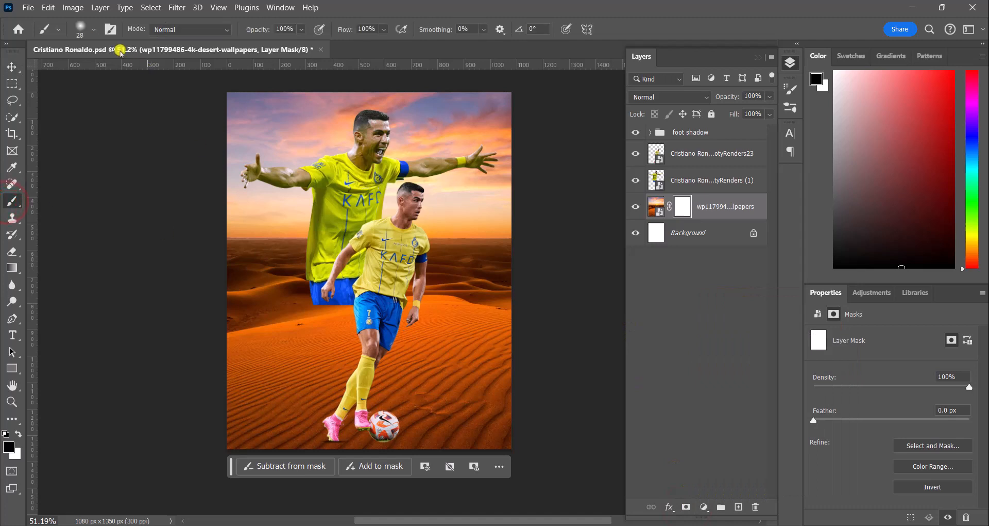
pyautogui.click(93, 29)
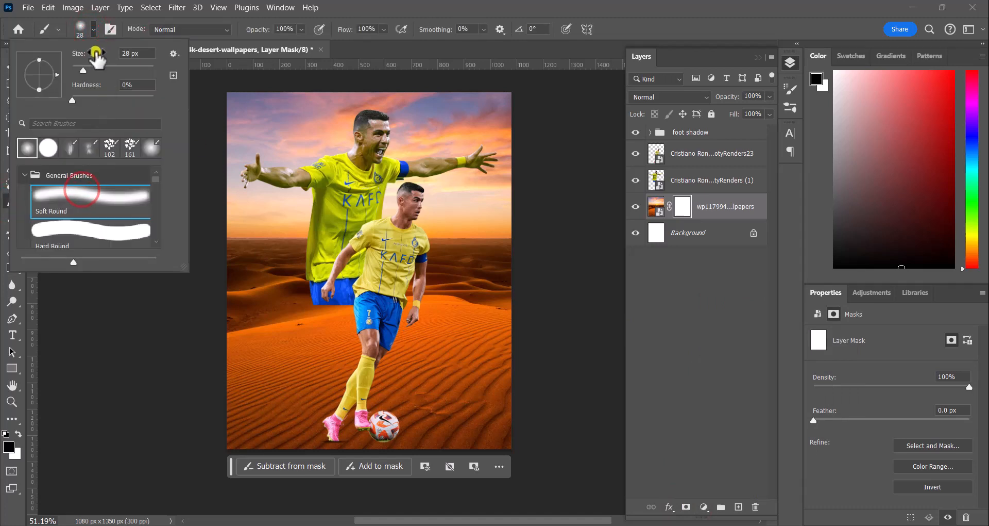
pyautogui.moveTo(104, 74); pyautogui.dragTo(111, 71)
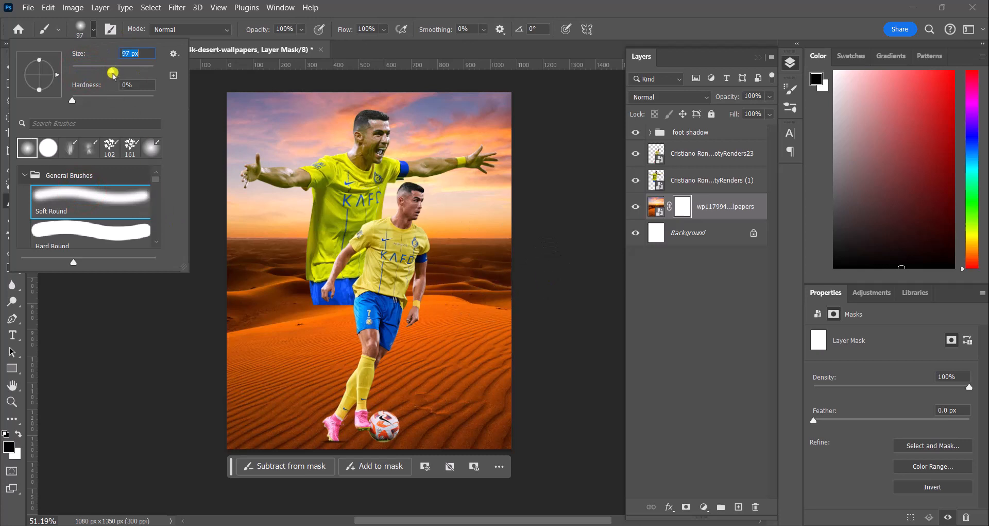
pyautogui.moveTo(136, 74); pyautogui.dragTo(140, 74)
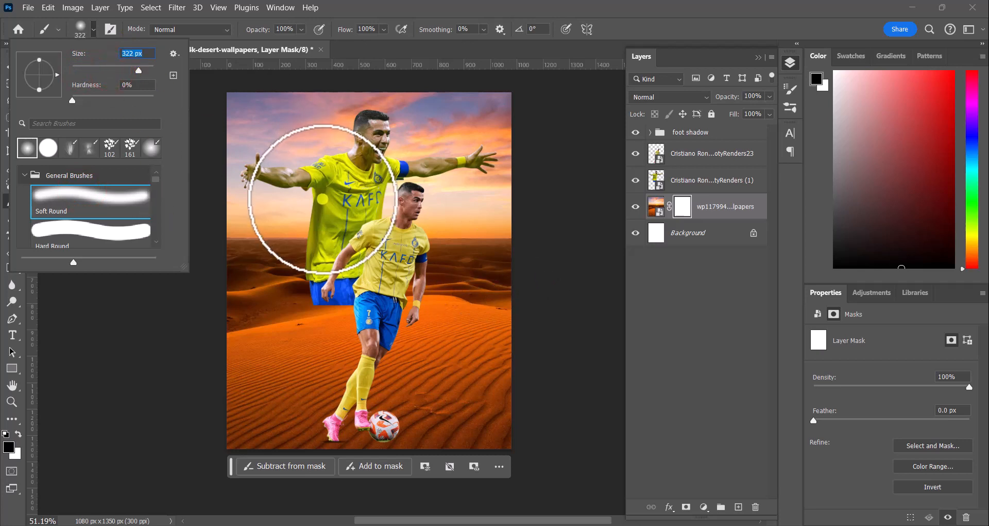
pyautogui.click(510, 256)
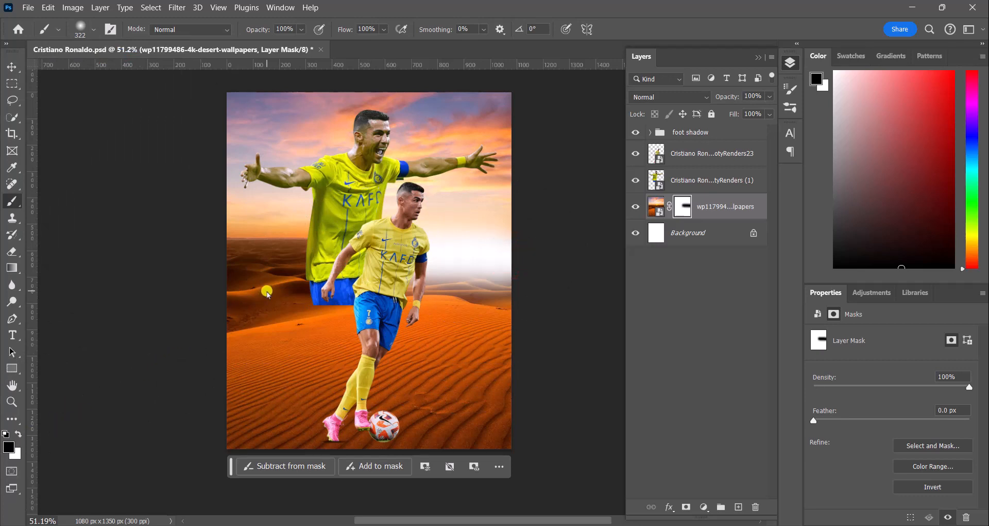
pyautogui.moveTo(267, 291)
pyautogui.mouseDown()
pyautogui.moveTo(474, 270)
pyautogui.moveTo(174, 267)
pyautogui.moveTo(445, 249)
pyautogui.moveTo(150, 221)
pyautogui.moveTo(501, 212)
pyautogui.moveTo(535, 200)
pyautogui.moveTo(260, 186)
pyautogui.moveTo(251, 171)
pyautogui.moveTo(538, 138)
pyautogui.moveTo(395, 128)
pyautogui.moveTo(348, 112)
pyautogui.moveTo(278, 122)
pyautogui.moveTo(205, 110)
pyautogui.mouseUp()
pyautogui.moveTo(414, 255)
pyautogui.mouseDown()
pyautogui.moveTo(237, 296)
pyautogui.moveTo(285, 311)
pyautogui.moveTo(593, 282)
pyautogui.moveTo(438, 317)
pyautogui.moveTo(590, 316)
pyautogui.moveTo(220, 332)
pyautogui.mouseUp()
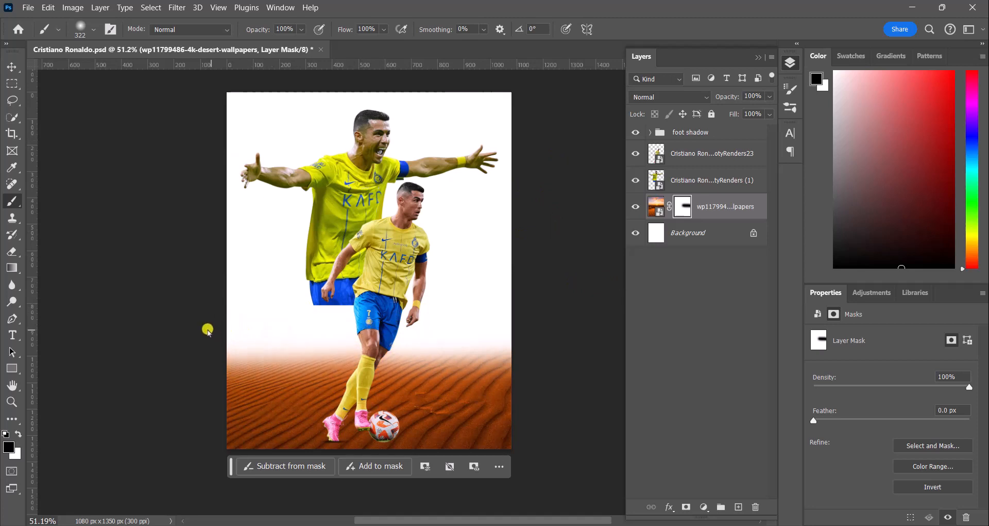
# Step: Skew the desert background to about 59% height with roughly -13° skew, bringing its top toward mid-canvas
pyautogui.click(19, 67)
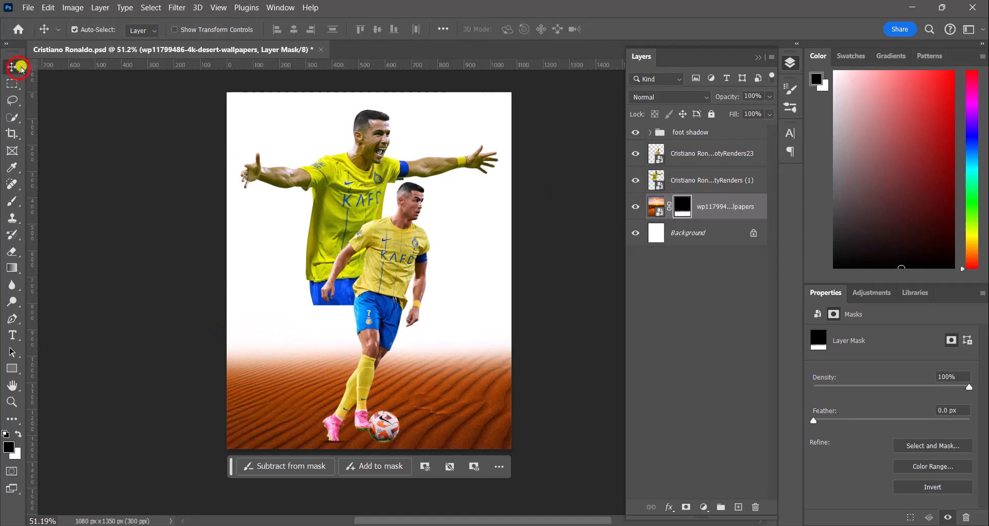
pyautogui.click(49, 8)
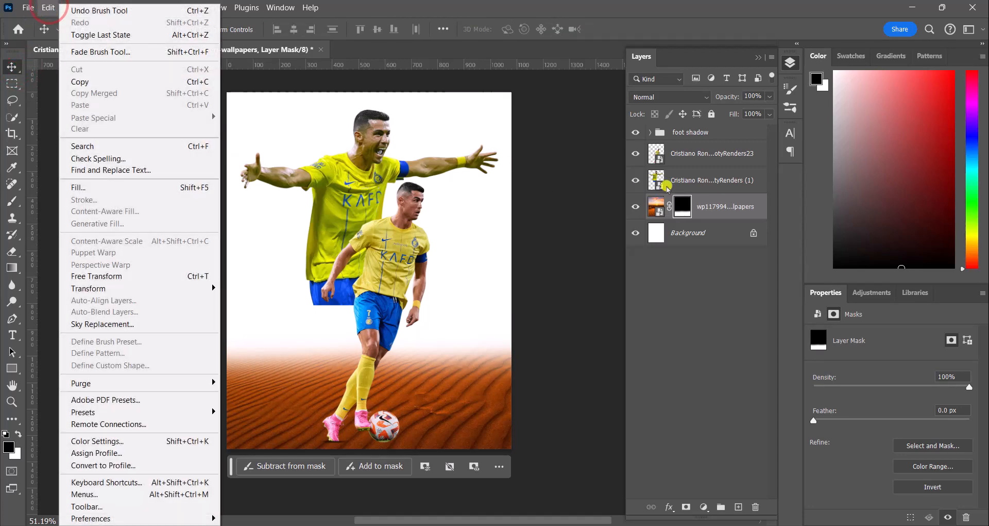
pyautogui.click(655, 209)
pyautogui.click(656, 208)
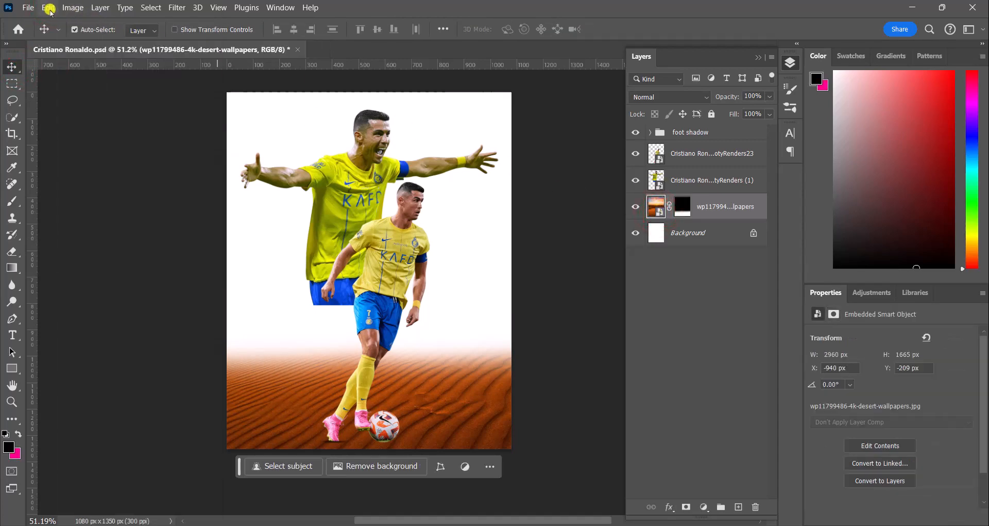
pyautogui.click(49, 8)
pyautogui.moveTo(101, 288)
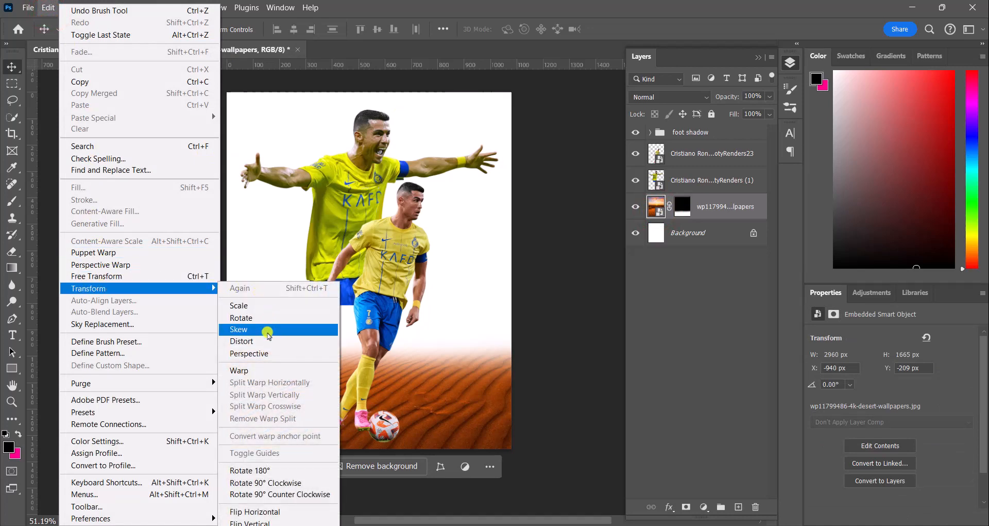
pyautogui.click(267, 331)
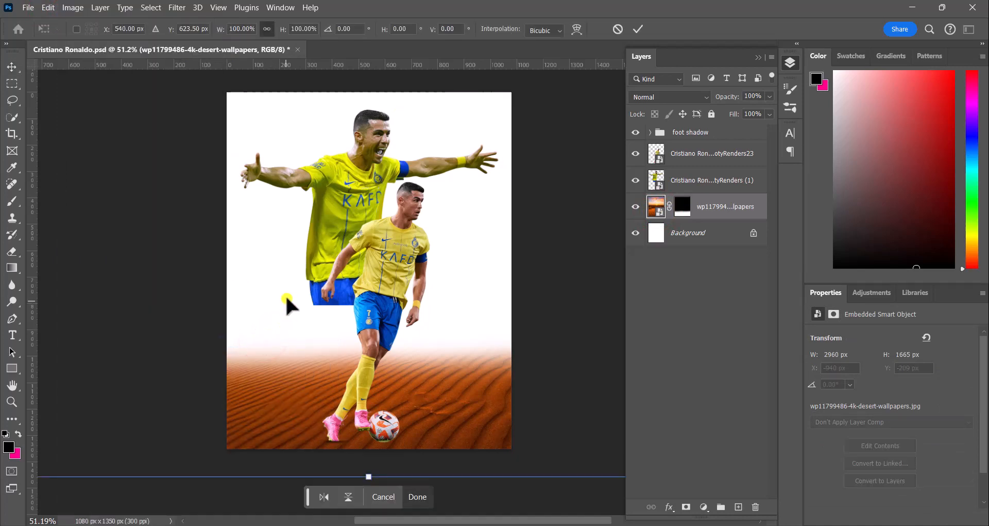
pyautogui.scroll(-3, 315, 290)
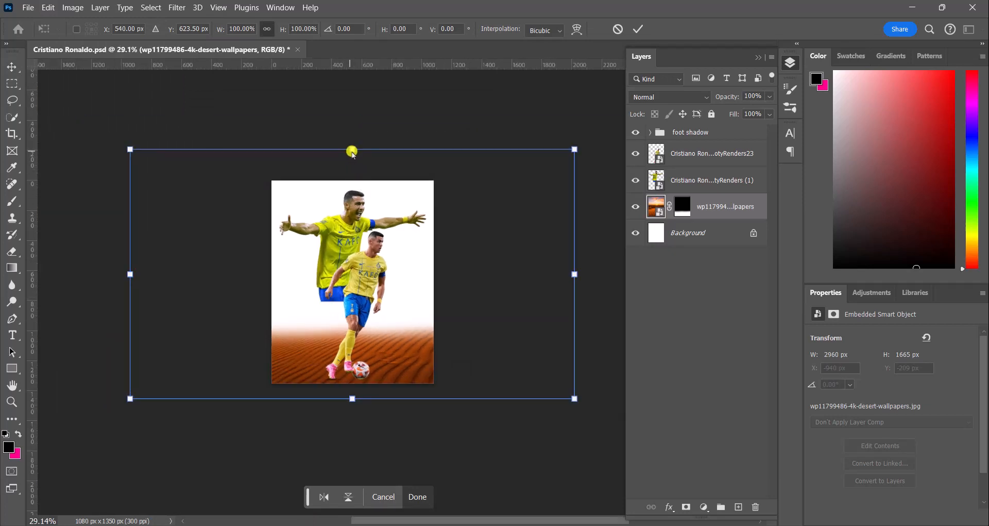
pyautogui.moveTo(353, 149); pyautogui.dragTo(374, 242)
pyautogui.moveTo(381, 372); pyautogui.dragTo(373, 367)
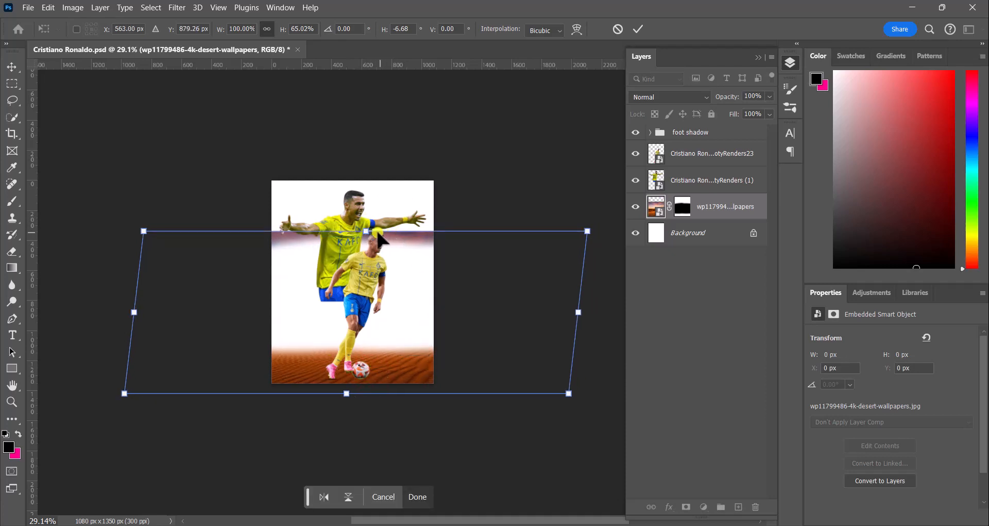
pyautogui.moveTo(370, 240)
pyautogui.mouseDown()
pyautogui.moveTo(375, 272)
pyautogui.moveTo(380, 250)
pyautogui.mouseUp()
pyautogui.moveTo(380, 381); pyautogui.dragTo(381, 369)
pyautogui.click(418, 499)
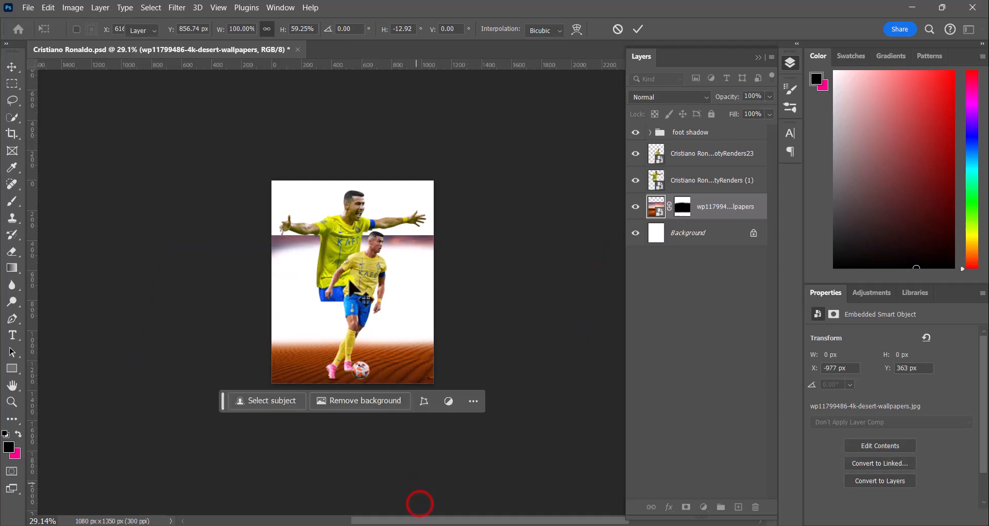
# Step: Paint more of the desert background's mask with the 322 px soft brush to hide the remaining sky band
pyautogui.scroll(3, 382, 326)
pyautogui.scroll(1, 369, 312)
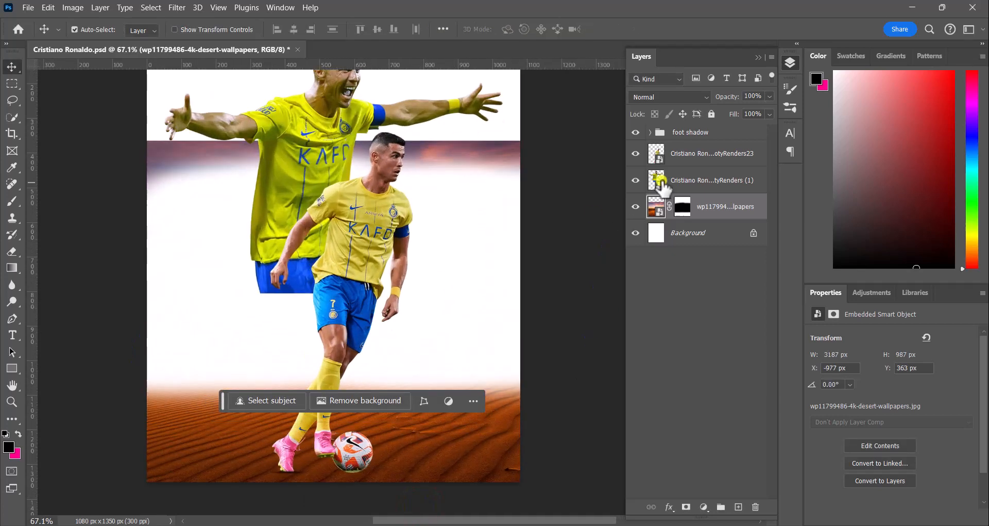
pyautogui.click(681, 207)
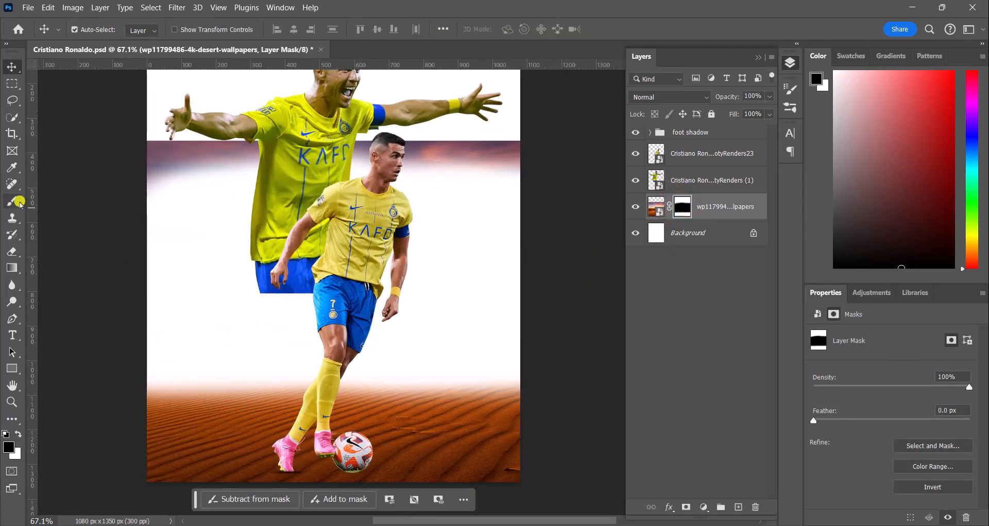
pyautogui.click(17, 201)
pyautogui.moveTo(207, 156)
pyautogui.mouseDown()
pyautogui.moveTo(85, 179)
pyautogui.moveTo(400, 151)
pyautogui.mouseUp()
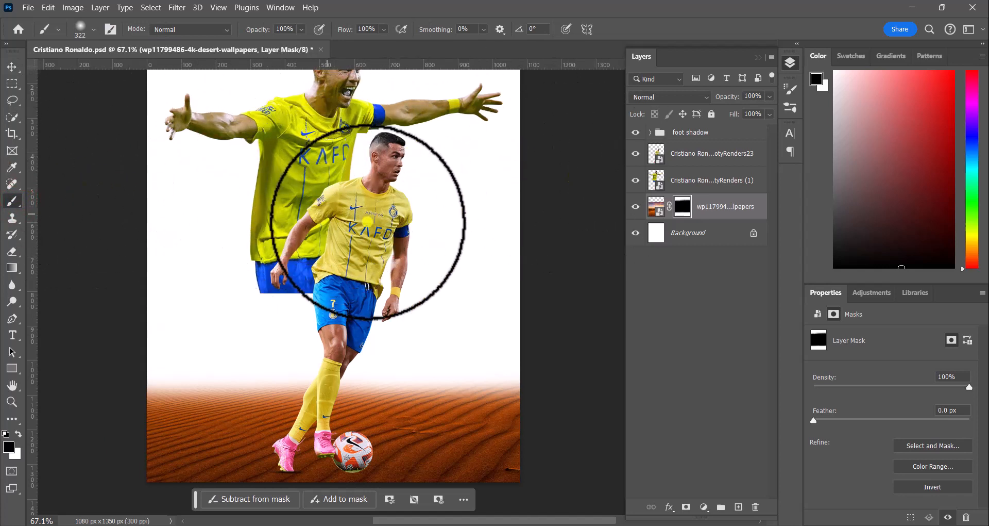
pyautogui.scroll(-3, 427, 233)
pyautogui.moveTo(410, 186); pyautogui.dragTo(371, 248)
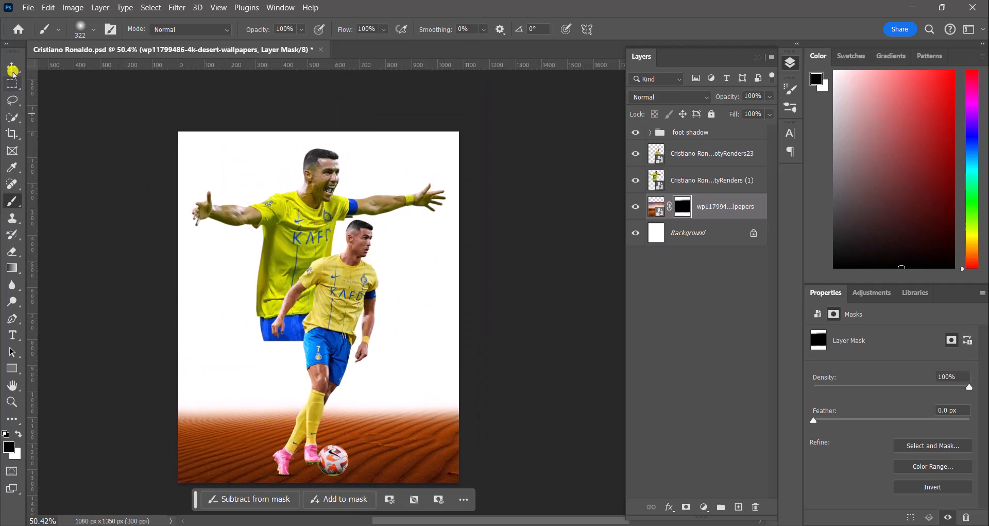
# Step: Select the Cristiano render with the ball and add a new empty layer above it
pyautogui.click(11, 67)
pyautogui.scroll(-5, 221, 201)
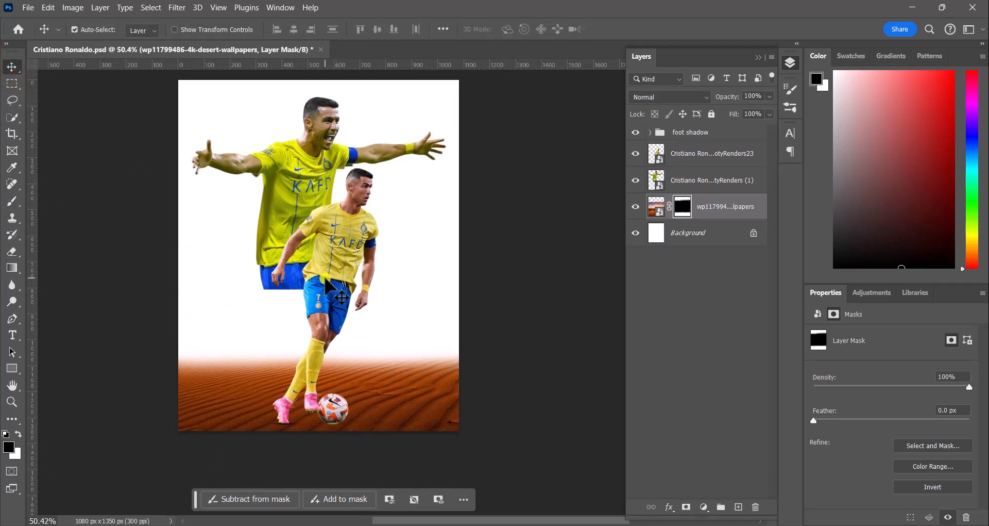
pyautogui.scroll(6, 335, 387)
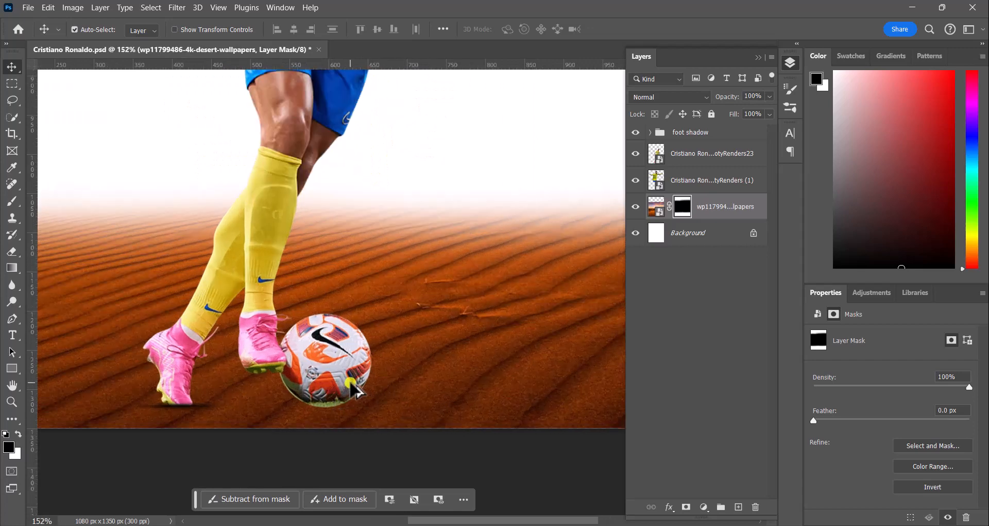
pyautogui.scroll(2, 351, 382)
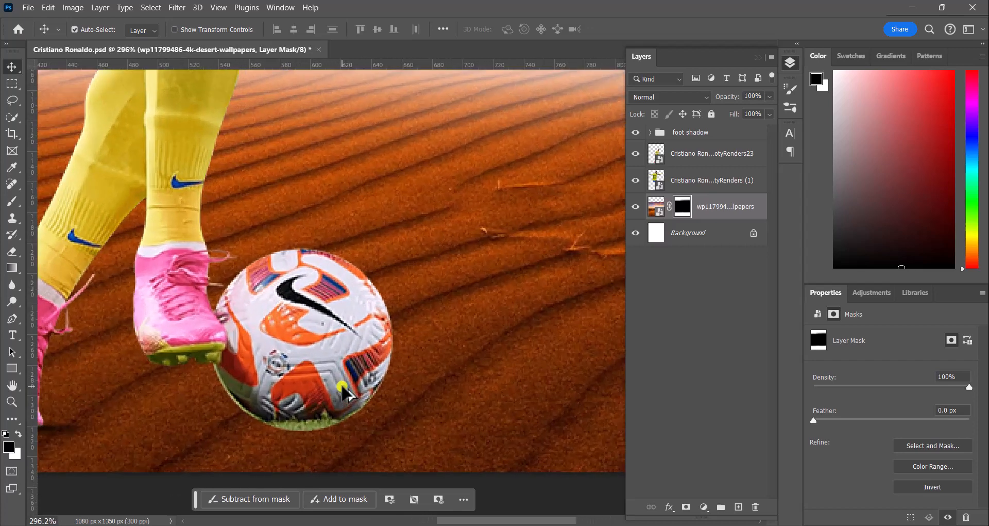
pyautogui.scroll(-1, 317, 396)
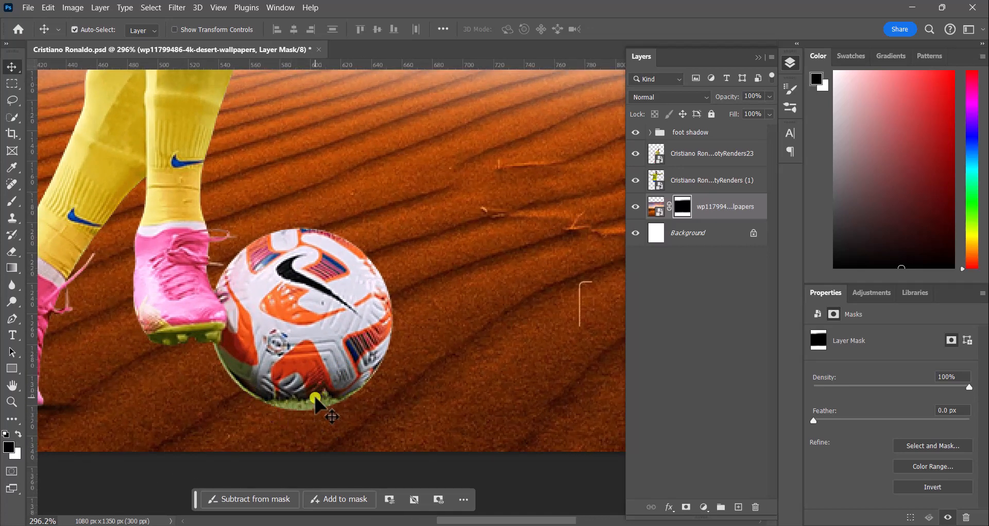
pyautogui.click(309, 367)
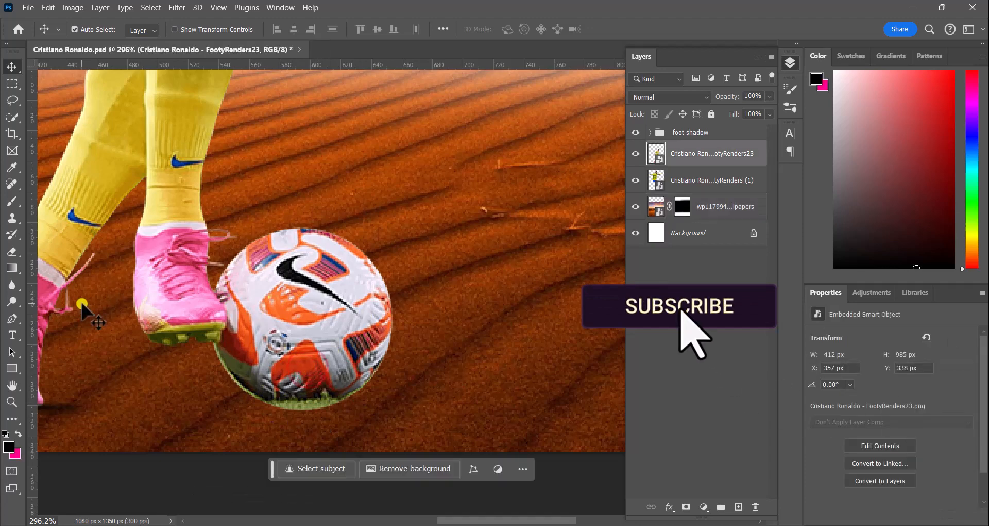
pyautogui.click(738, 507)
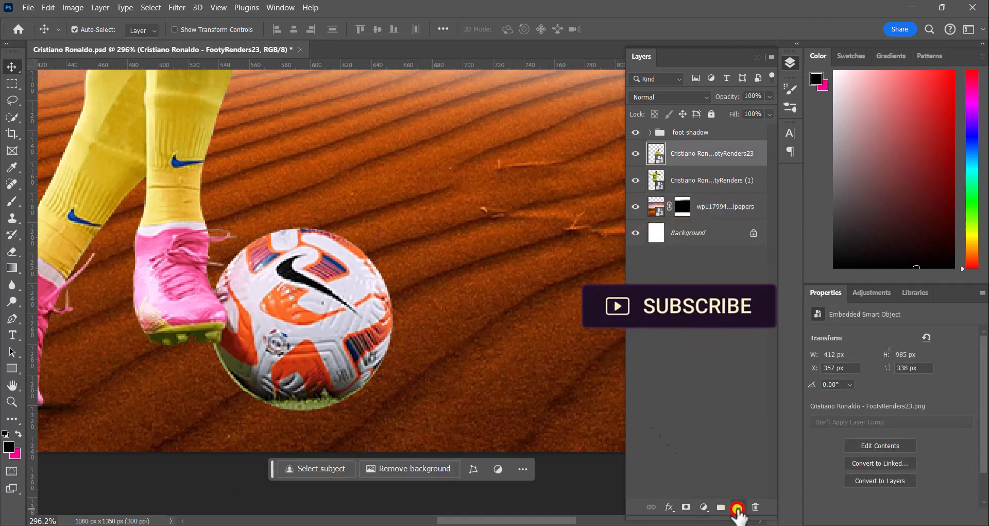
# Step: Set a 15 px soft round brush and clip the new layer to the Cristiano render below it
pyautogui.click(12, 201)
pyautogui.click(94, 28)
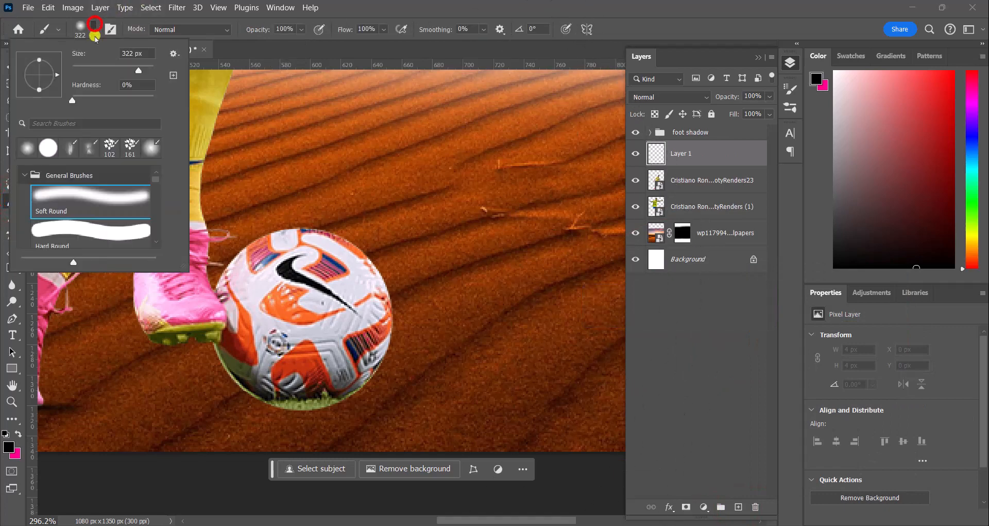
pyautogui.moveTo(100, 66); pyautogui.dragTo(100, 66)
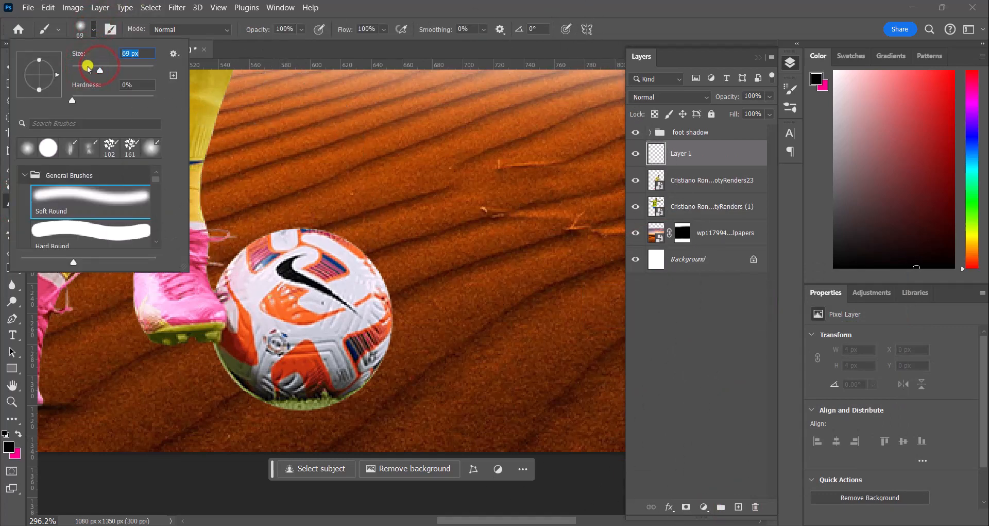
pyautogui.click(79, 67)
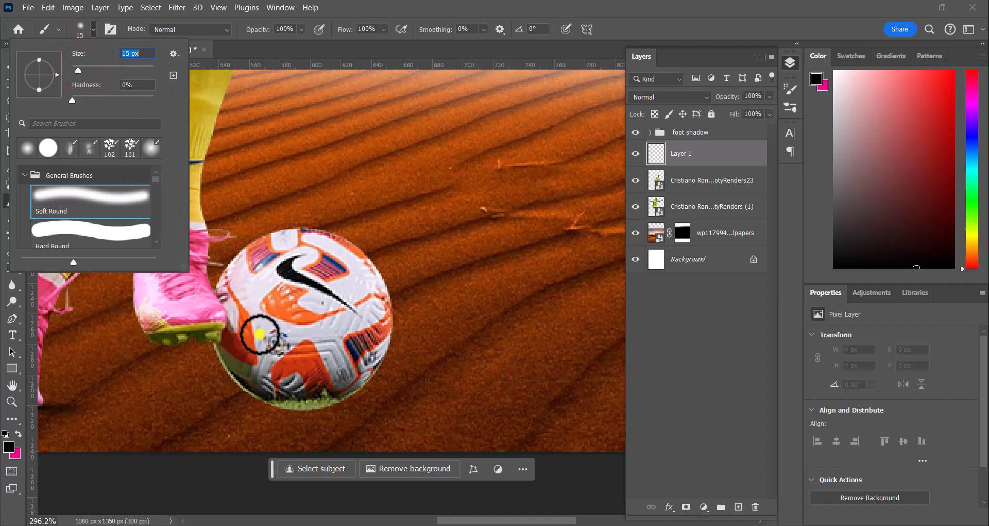
pyautogui.click(748, 424)
pyautogui.scroll(-1, 427, 349)
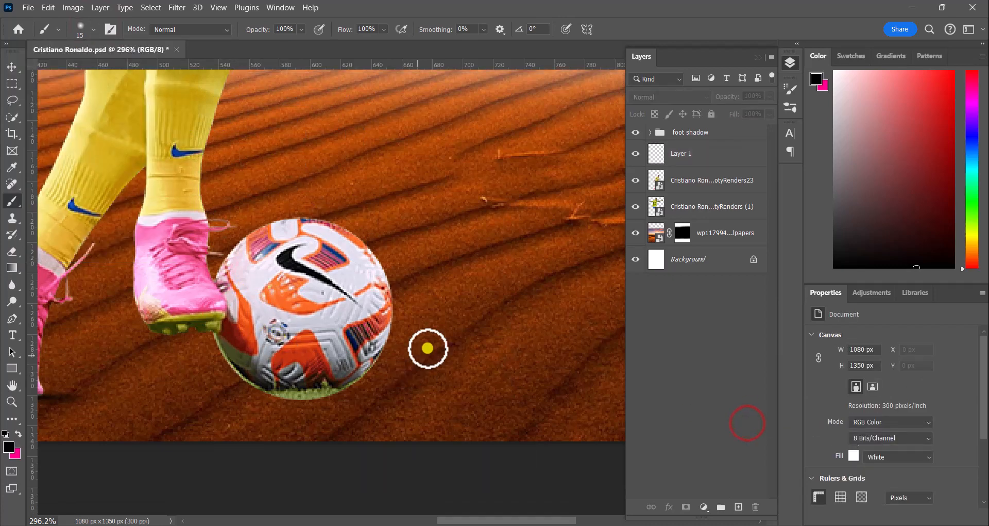
pyautogui.click(692, 164)
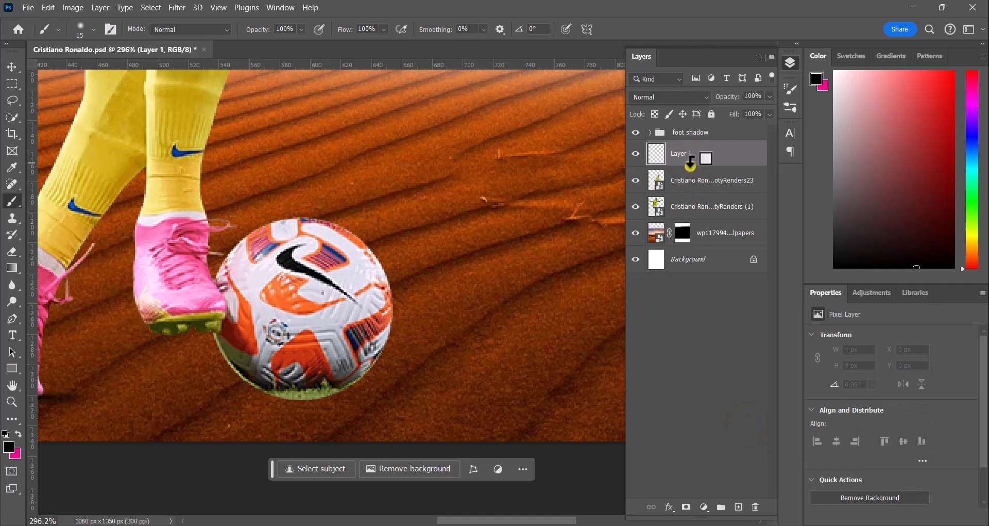
pyautogui.keyDown('alt'); pyautogui.click(691, 164); pyautogui.keyUp('alt')
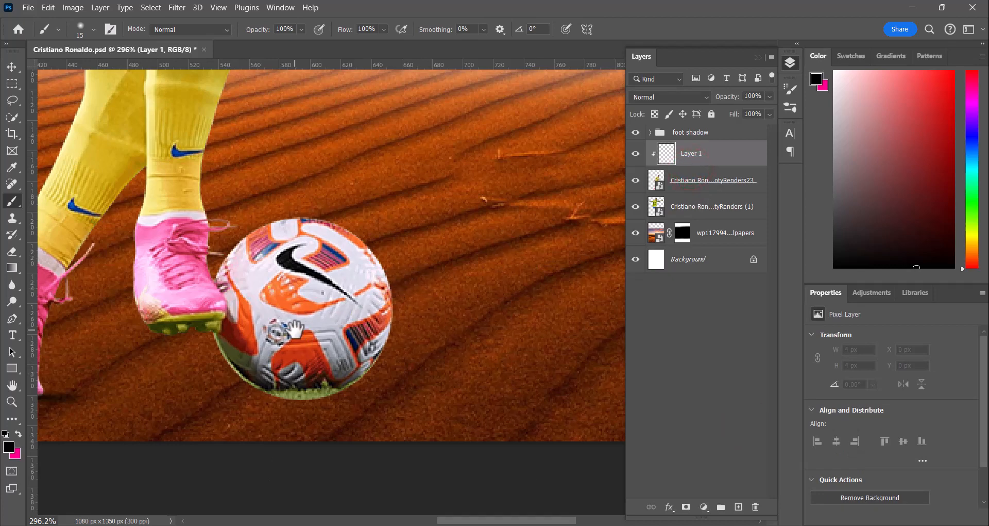
# Step: Paint a dark shadow along the underside of the ball on the clipped layer
pyautogui.moveTo(294, 329); pyautogui.dragTo(366, 288)
pyautogui.scroll(5, 375, 347)
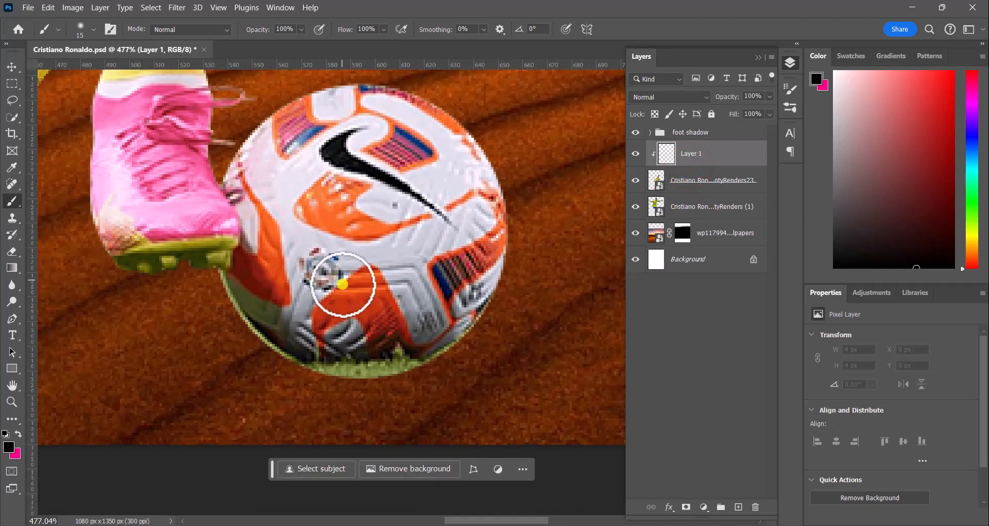
pyautogui.moveTo(308, 361)
pyautogui.mouseDown()
pyautogui.moveTo(400, 369)
pyautogui.moveTo(478, 322)
pyautogui.moveTo(427, 350)
pyautogui.moveTo(331, 360)
pyautogui.moveTo(266, 344)
pyautogui.moveTo(206, 299)
pyautogui.mouseUp()
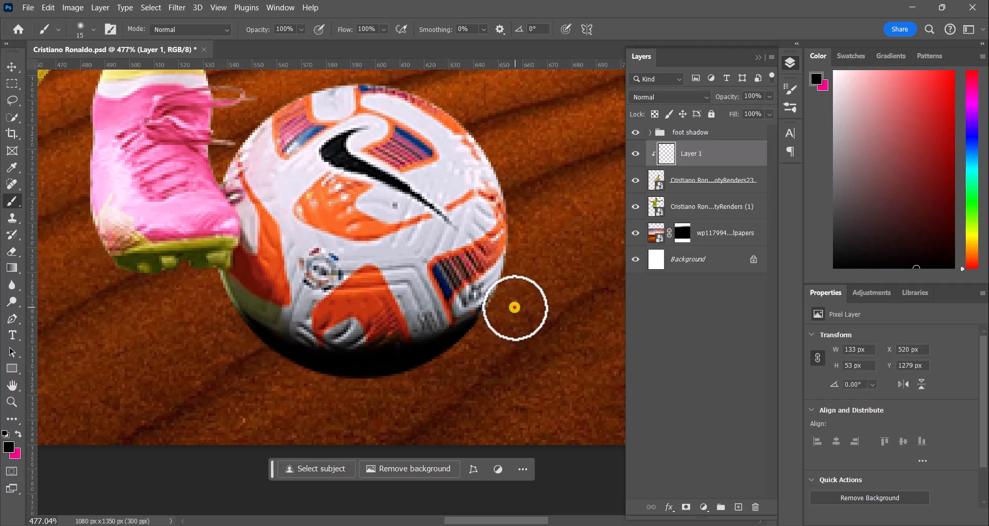
pyautogui.moveTo(514, 307); pyautogui.dragTo(495, 327)
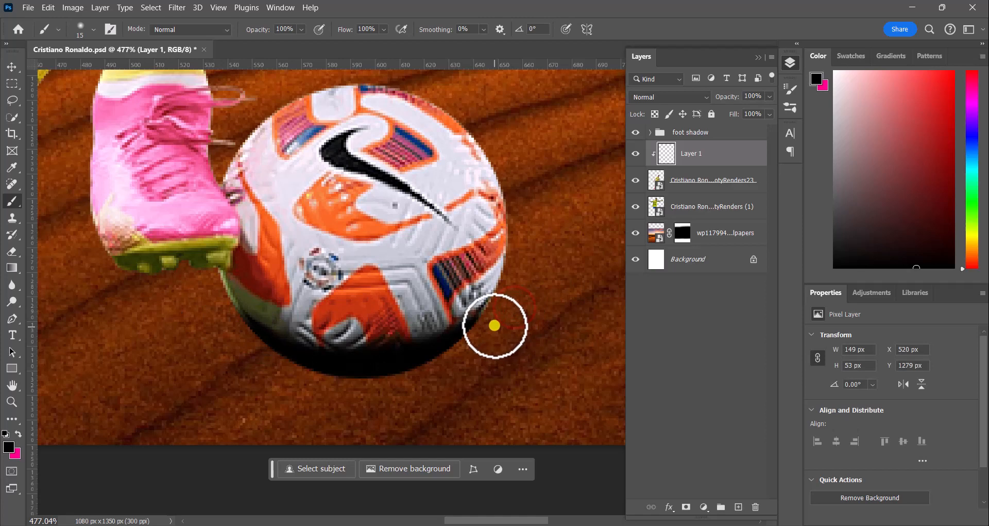
pyautogui.click(697, 102)
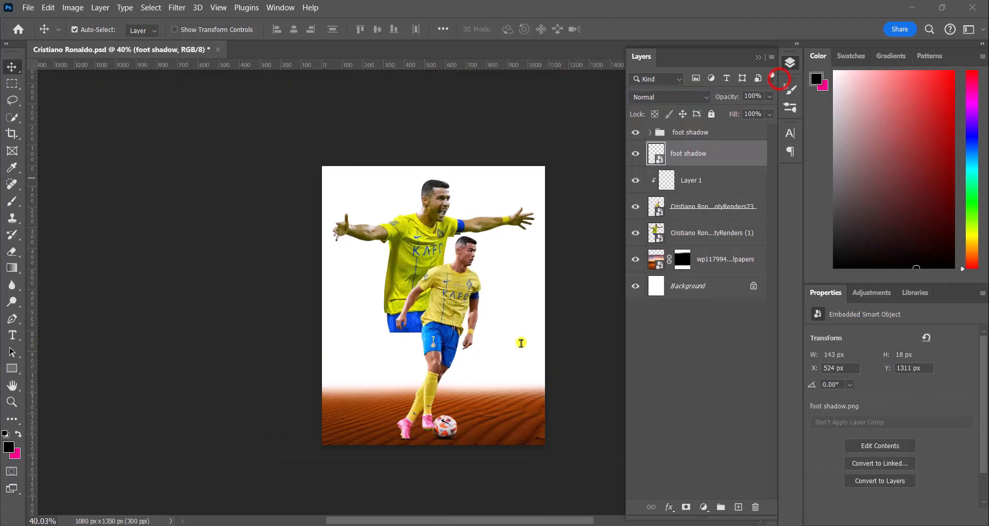
pyautogui.click(516, 331)
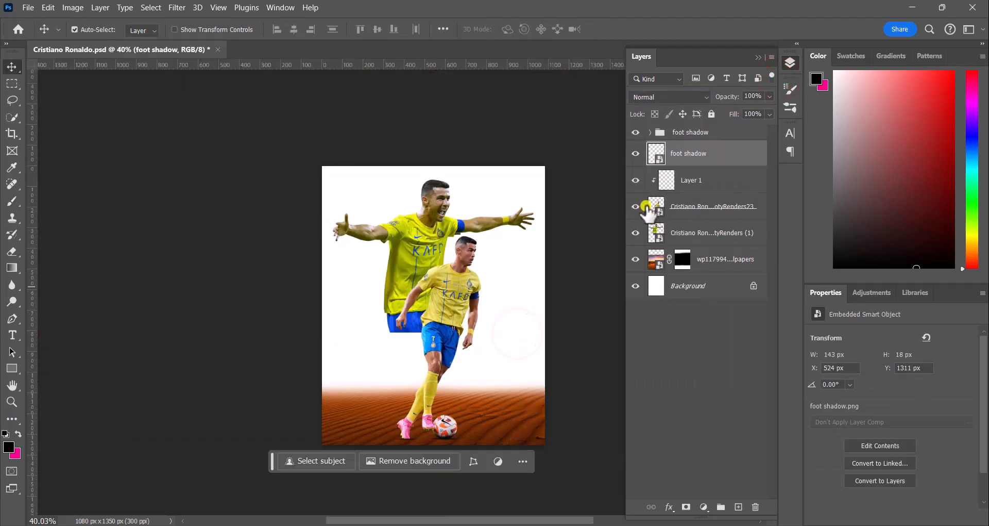
# Step: Delete the desert background layer
pyautogui.click(710, 266)
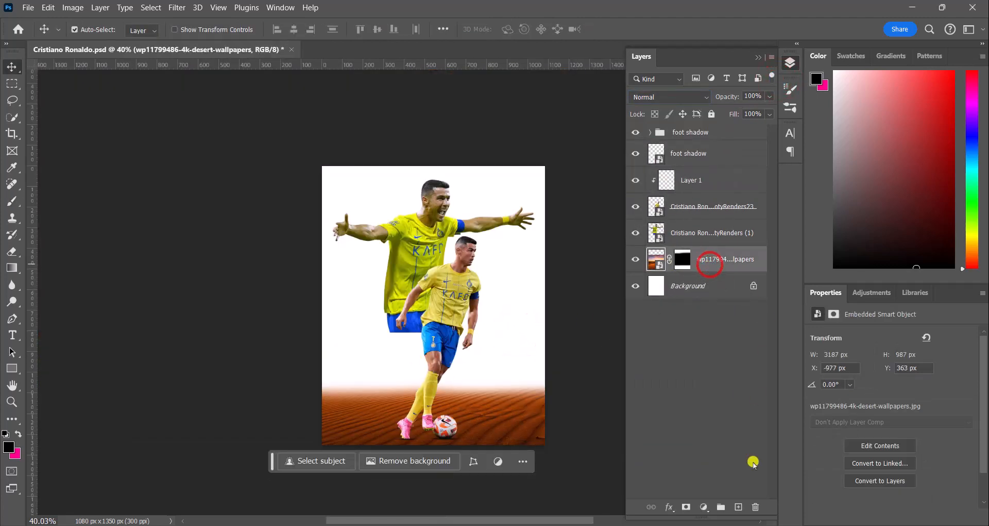
pyautogui.click(756, 506)
# Step: Lower the ball shadow layer's opacity to 38%
pyautogui.scroll(-2, 478, 309)
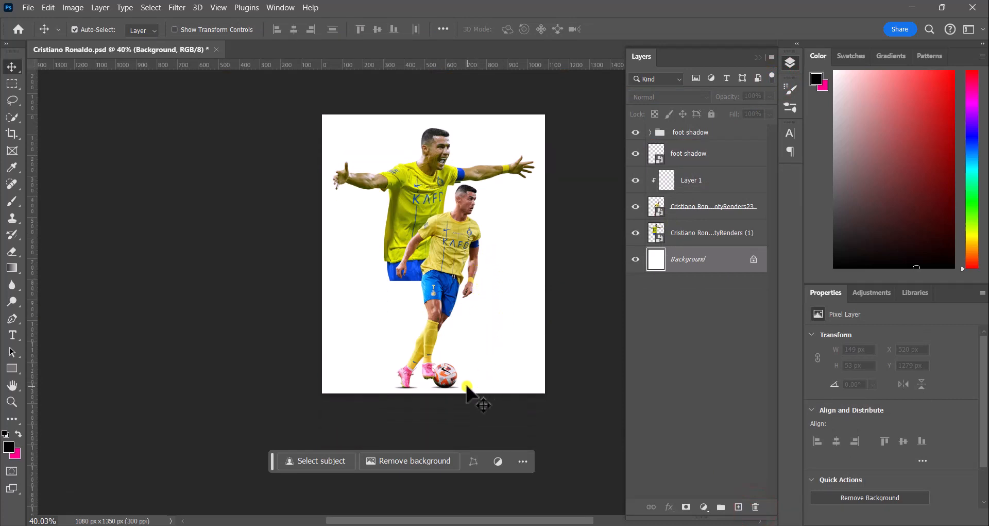
pyautogui.scroll(5, 466, 394)
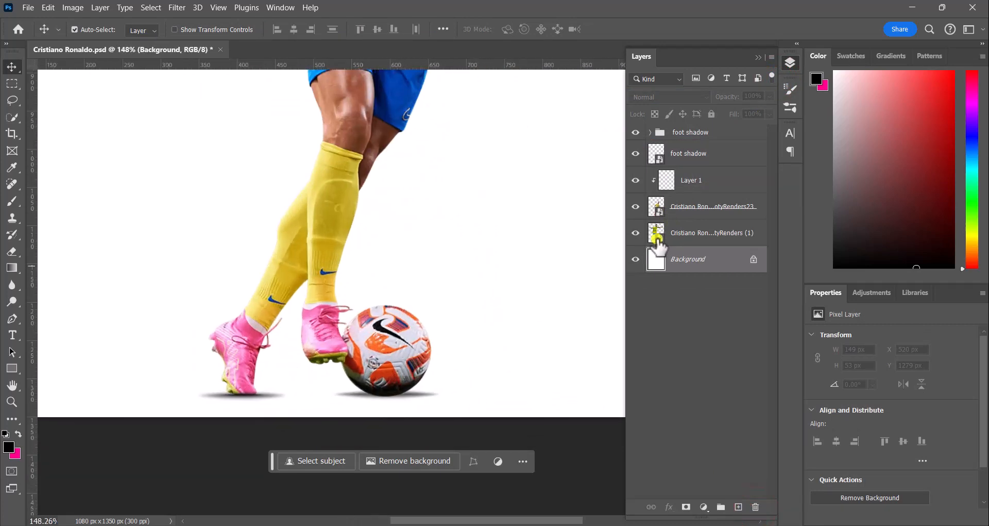
pyautogui.click(689, 153)
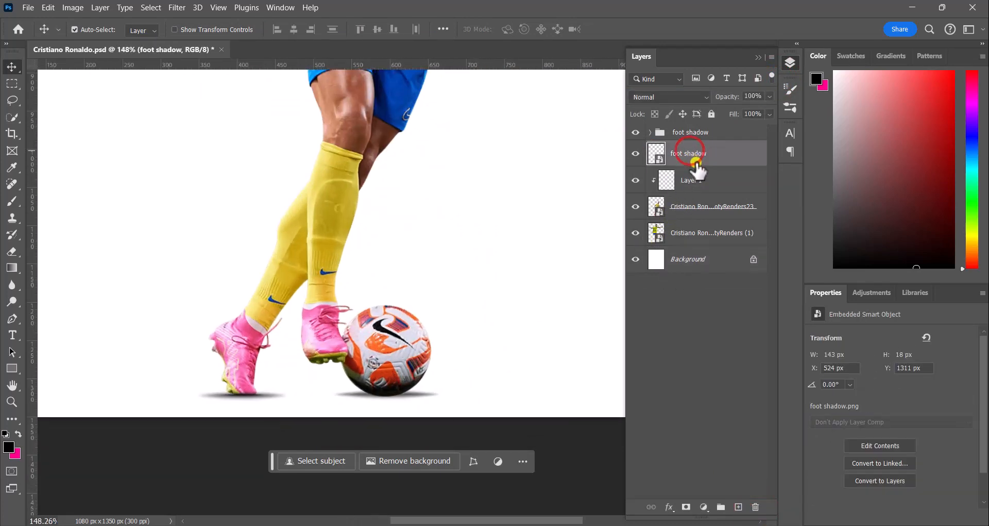
pyautogui.click(688, 193)
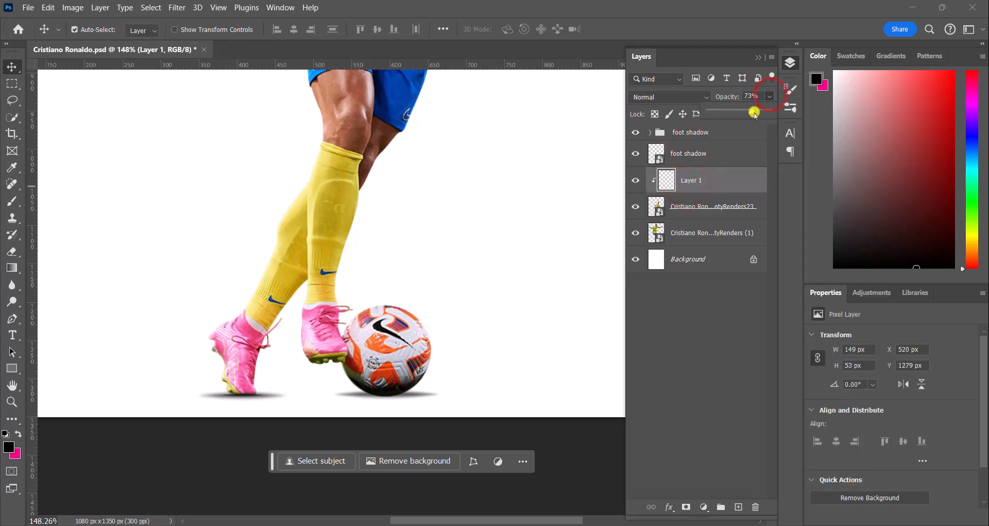
pyautogui.moveTo(736, 114); pyautogui.dragTo(733, 114)
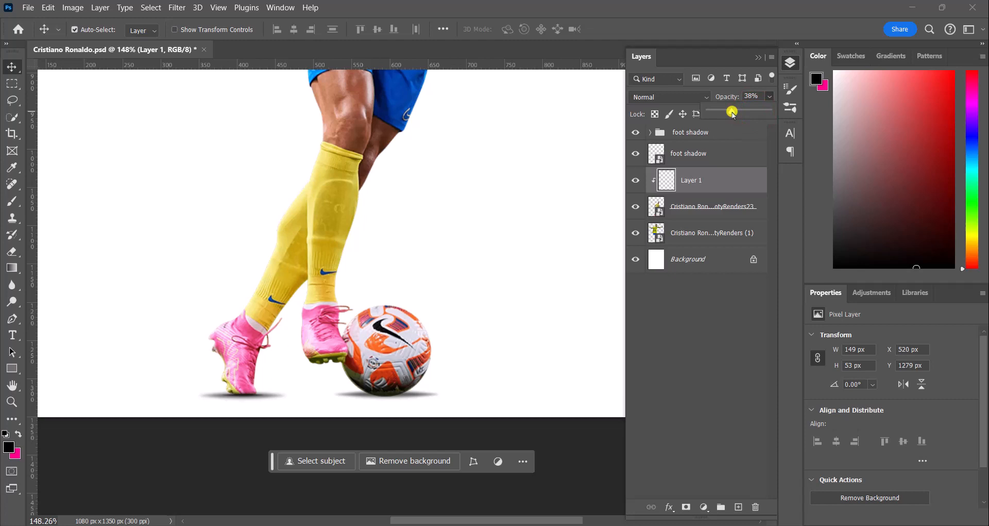
pyautogui.click(701, 368)
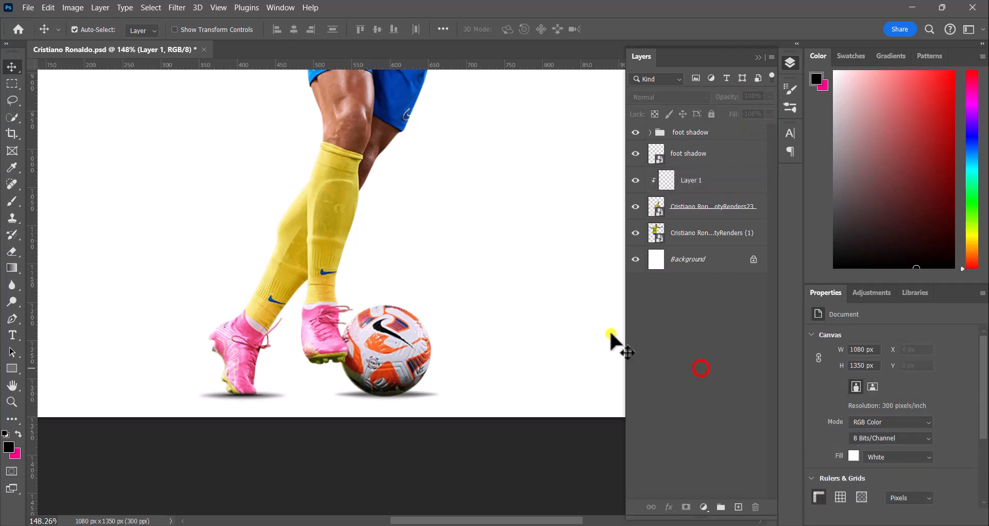
# Step: Save the document and fit the canvas to the window
pyautogui.scroll(-3, 446, 295)
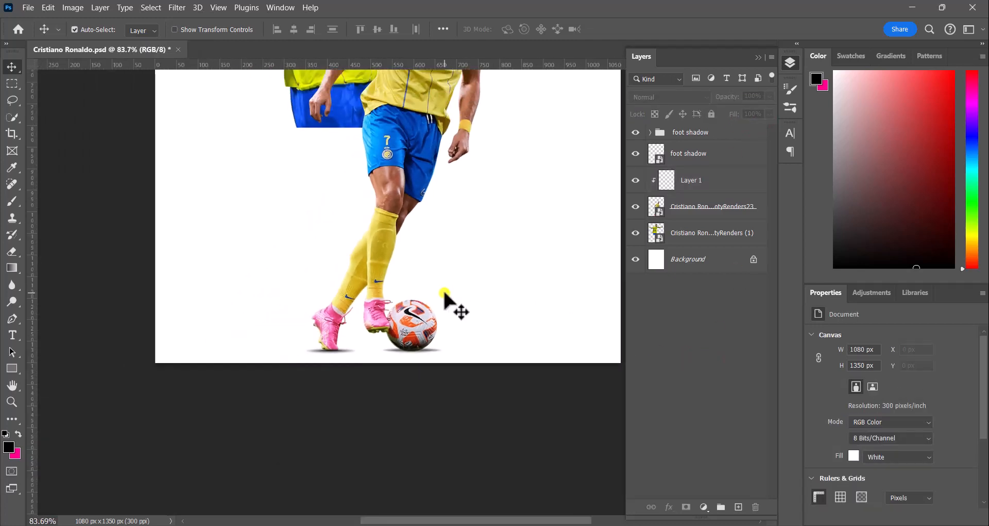
pyautogui.hotkey('ctrl', 's')
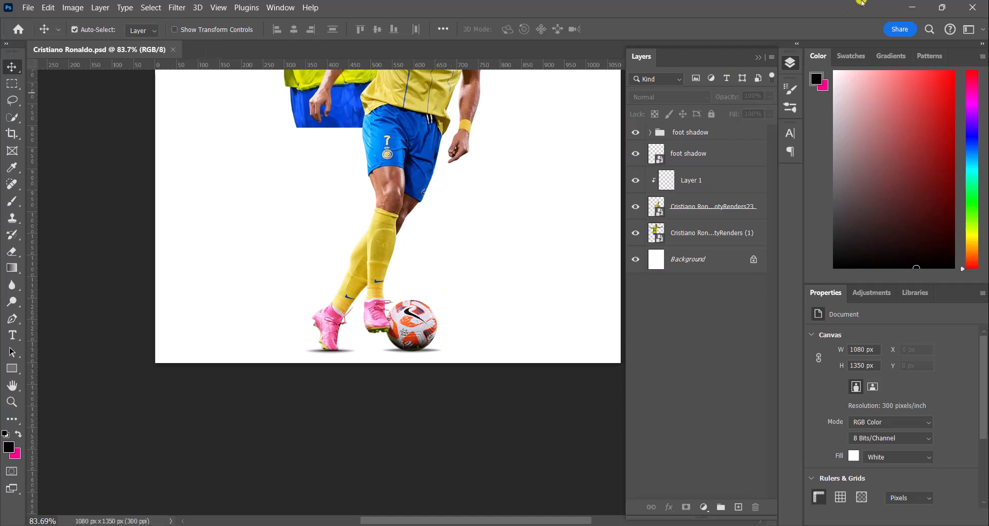
pyautogui.hotkey('ctrl', '0')
# Step: Add a layer mask to the celebrating Cristiano render layer
pyautogui.click(789, 67)
pyautogui.click(351, 195)
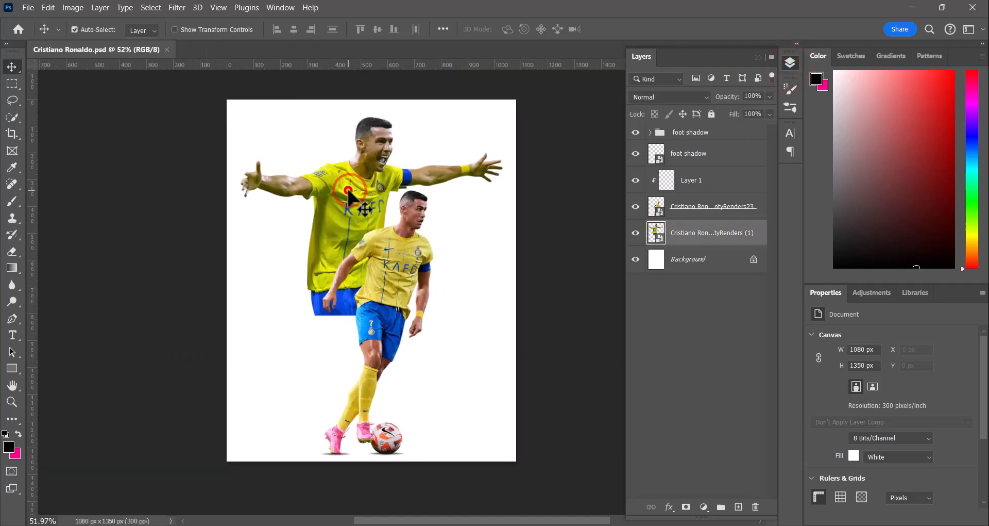
pyautogui.click(686, 507)
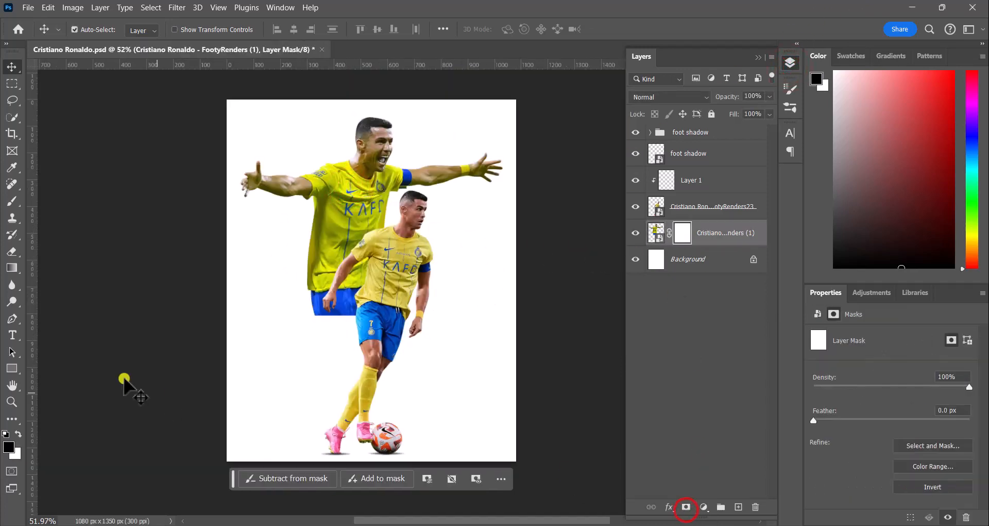
# Step: Paint black on the celebrating render's layer mask with a 259 px soft round brush to fade out its lower body
pyautogui.click(12, 201)
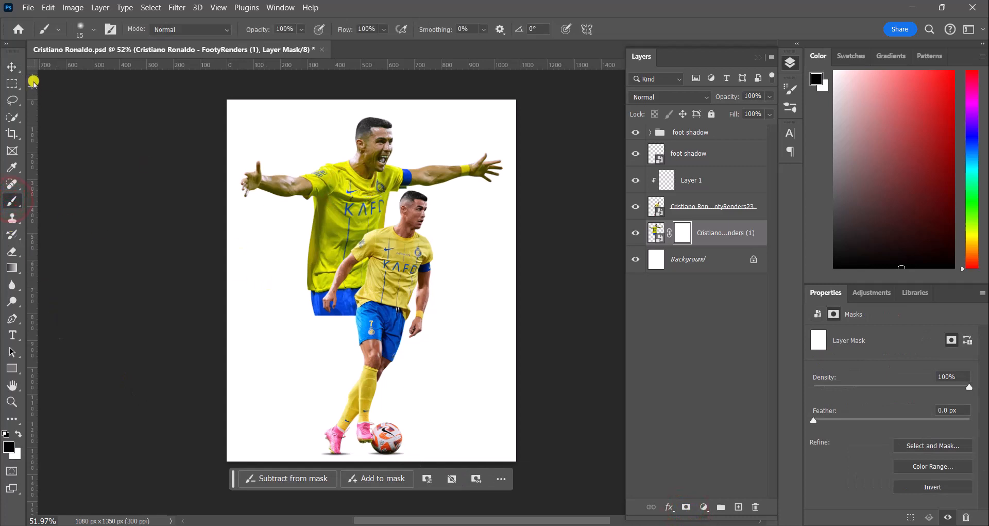
pyautogui.click(89, 31)
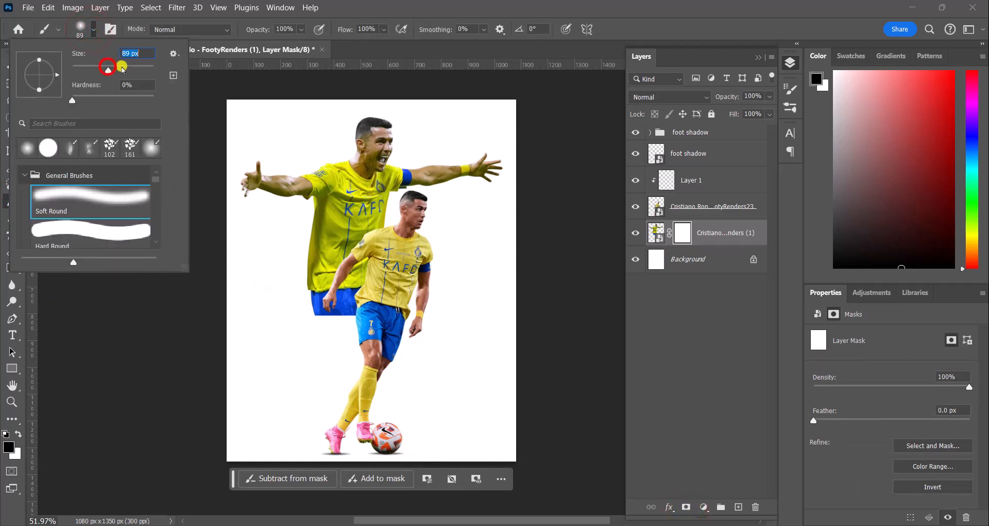
pyautogui.moveTo(122, 67); pyautogui.dragTo(125, 68)
pyautogui.click(136, 68)
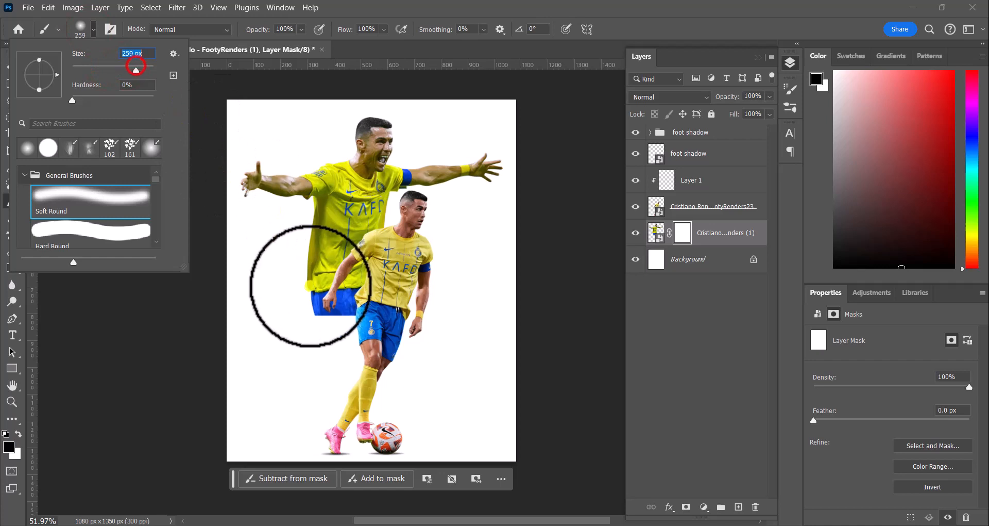
pyautogui.click(270, 330)
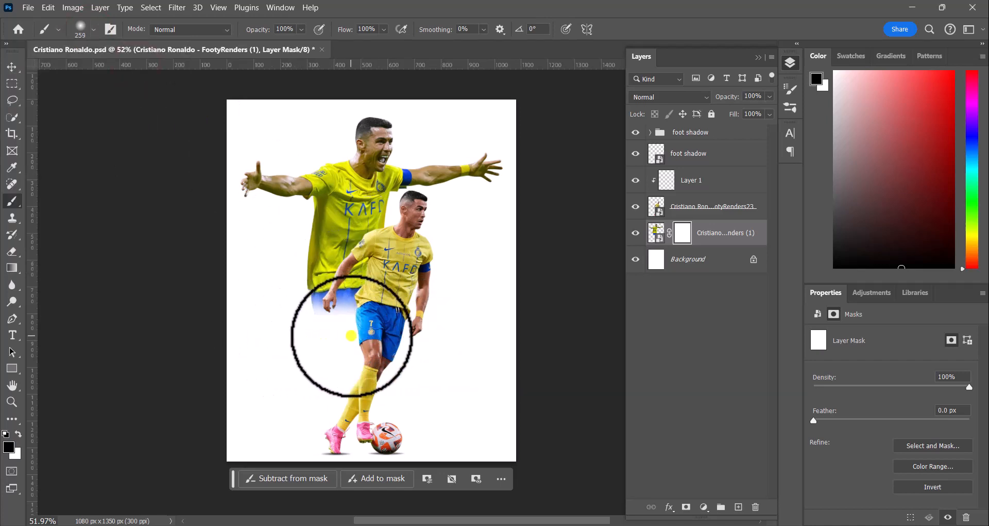
pyautogui.moveTo(314, 336)
pyautogui.mouseDown()
pyautogui.moveTo(294, 333)
pyautogui.moveTo(346, 355)
pyautogui.moveTo(408, 339)
pyautogui.mouseUp()
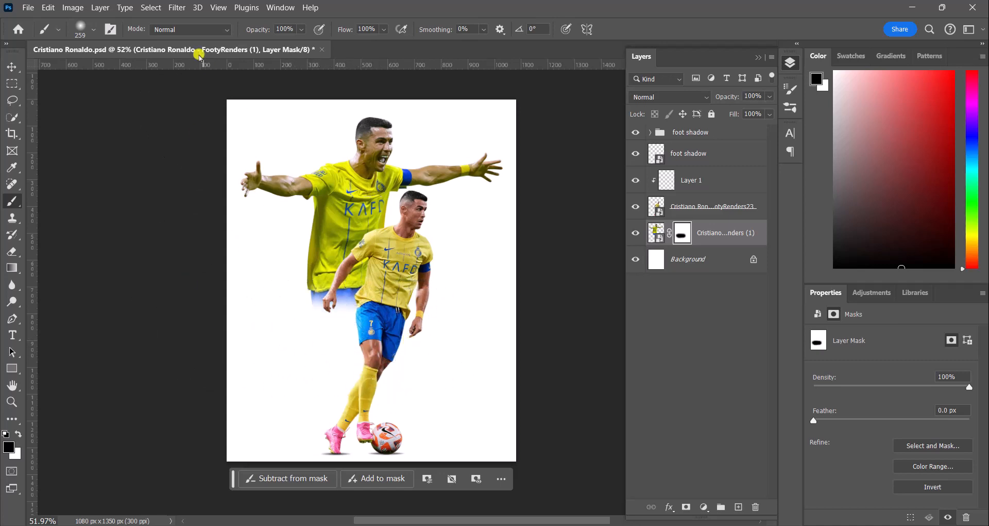
# Step: Paint over the mask's lower edge at 34% brush opacity to soften the fade, then reset brush opacity to 100%
pyautogui.click(302, 30)
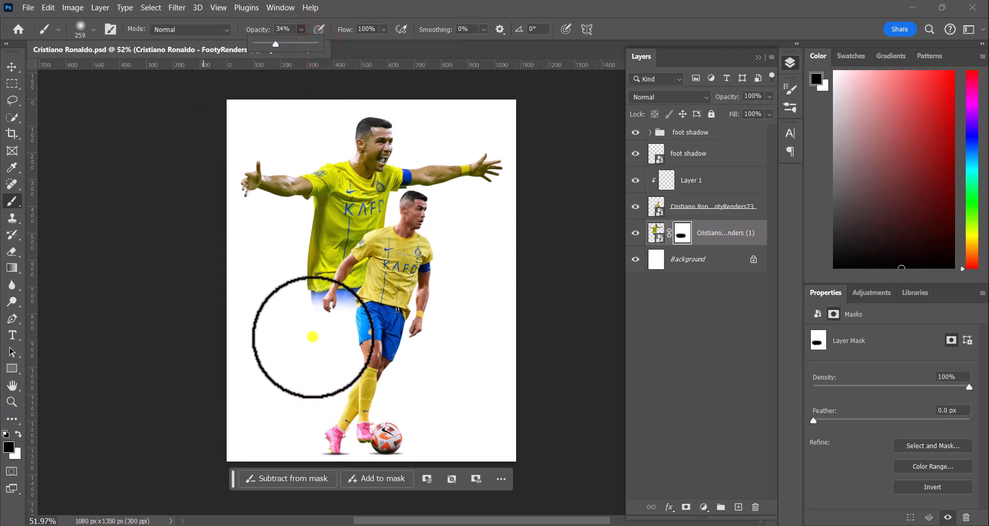
pyautogui.moveTo(294, 308)
pyautogui.mouseDown()
pyautogui.moveTo(373, 306)
pyautogui.moveTo(343, 322)
pyautogui.moveTo(281, 306)
pyautogui.moveTo(393, 294)
pyautogui.moveTo(302, 294)
pyautogui.moveTo(375, 304)
pyautogui.moveTo(286, 299)
pyautogui.moveTo(424, 293)
pyautogui.mouseUp()
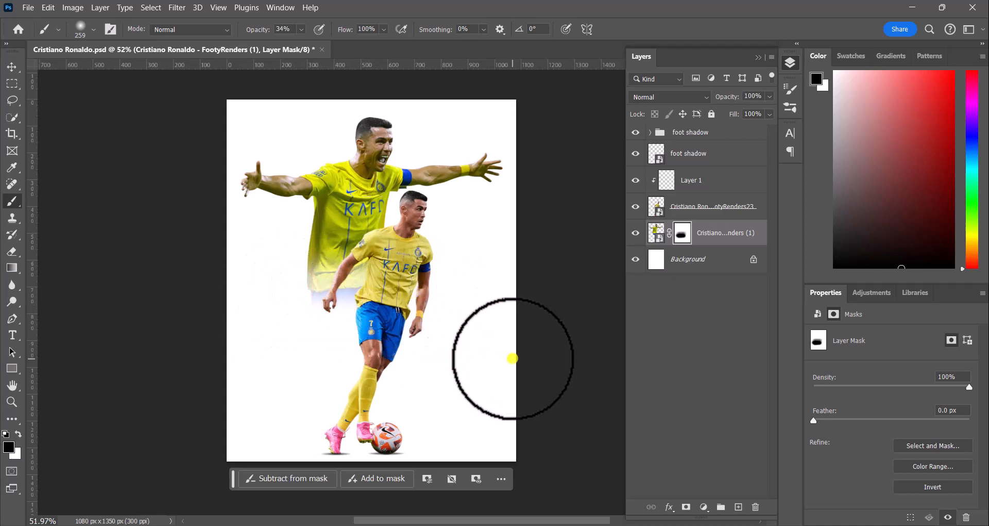
pyautogui.moveTo(288, 330)
pyautogui.mouseDown()
pyautogui.moveTo(296, 326)
pyautogui.moveTo(250, 327)
pyautogui.moveTo(391, 322)
pyautogui.mouseUp()
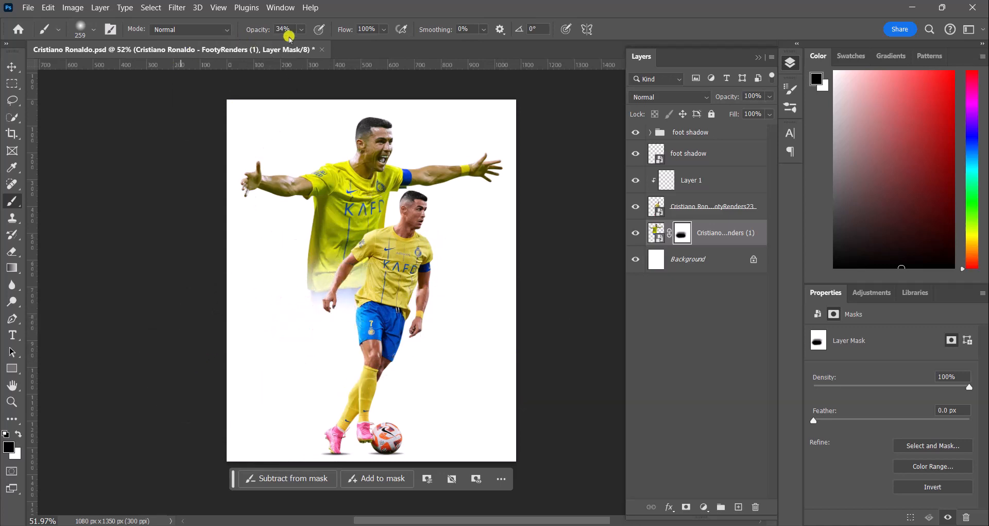
pyautogui.click(300, 29)
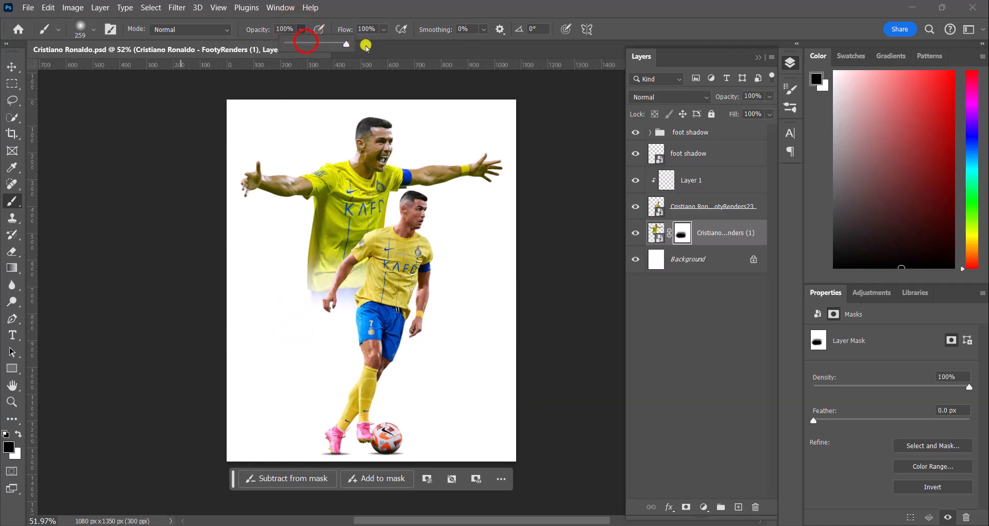
pyautogui.click(135, 136)
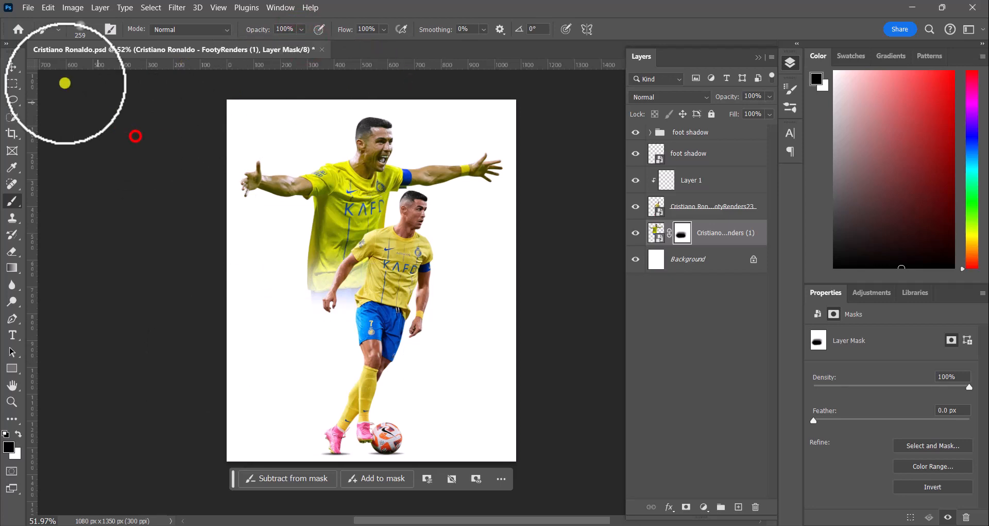
# Step: Unlock the Background layer, turning it into an editable layer
pyautogui.click(17, 63)
pyautogui.click(761, 76)
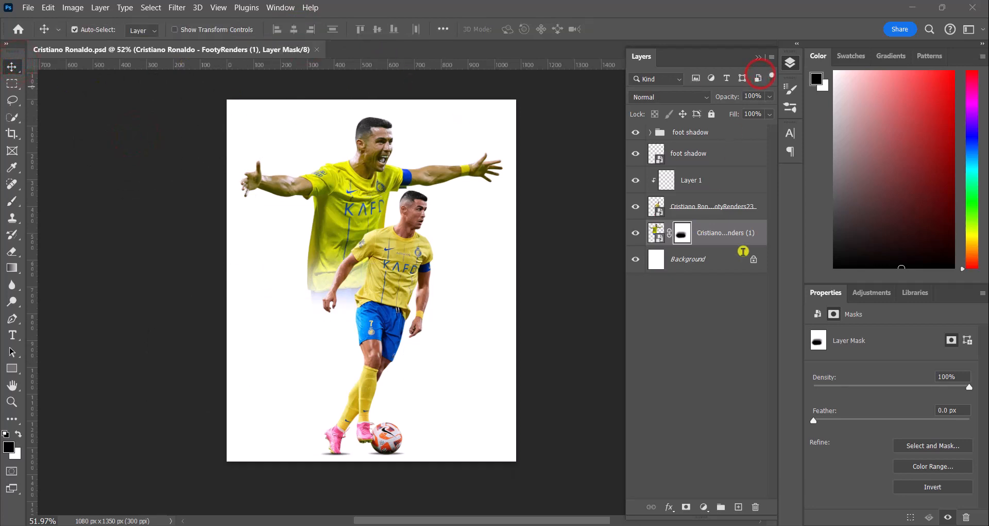
pyautogui.click(747, 234)
pyautogui.click(751, 259)
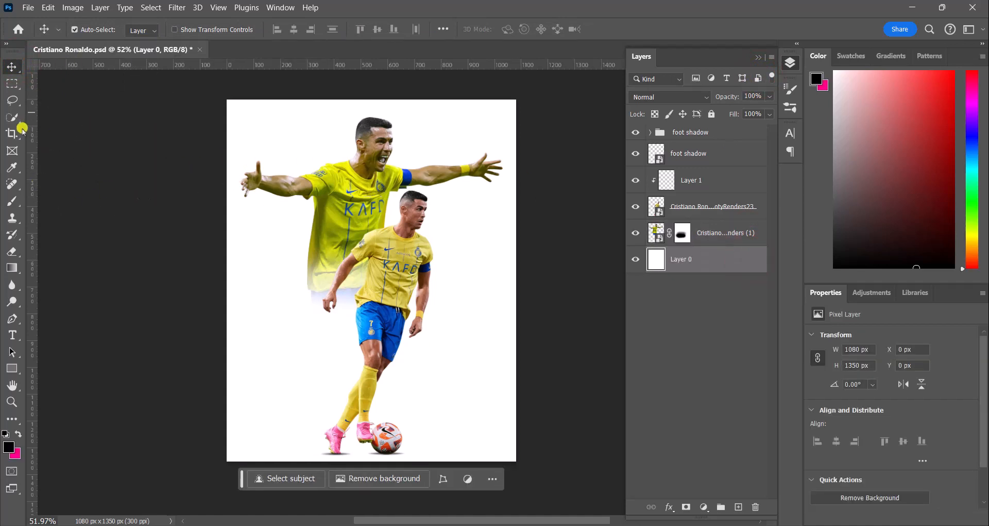
# Step: Add a text layer reading "7" on the canvas beside the dribbling player
pyautogui.click(13, 332)
pyautogui.click(284, 302)
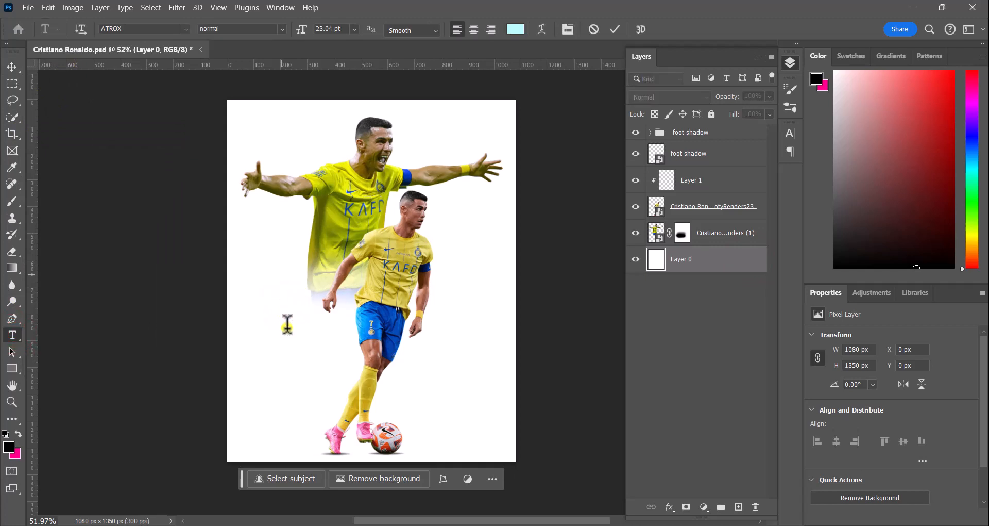
pyautogui.click(287, 322)
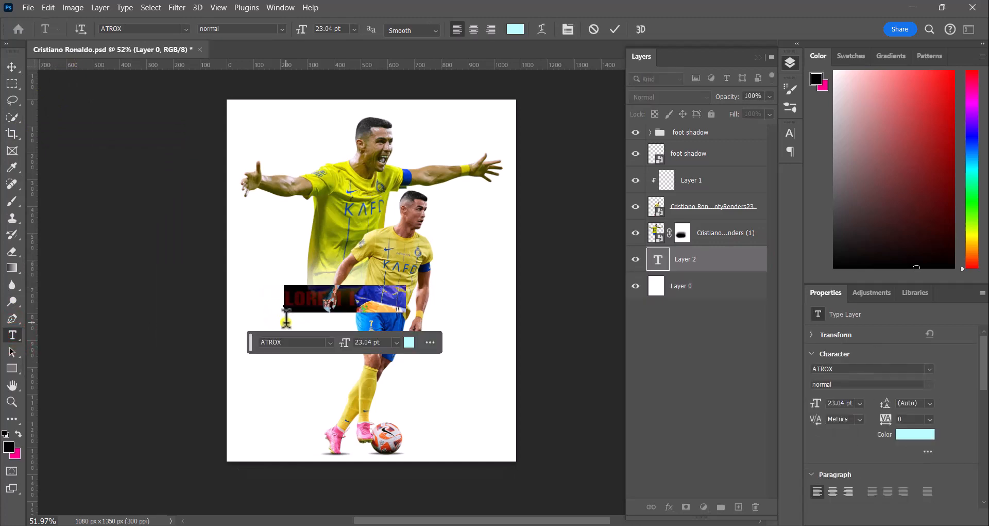
pyautogui.write('7')
# Step: Set the "7" text size to 72 pt and commit the text
pyautogui.doubleClick(294, 296)
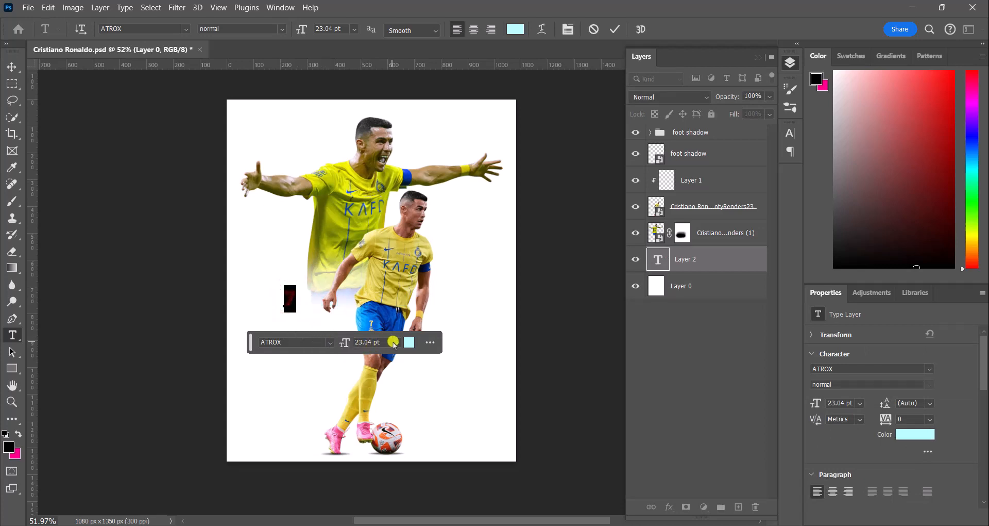
pyautogui.click(395, 343)
pyautogui.click(387, 309)
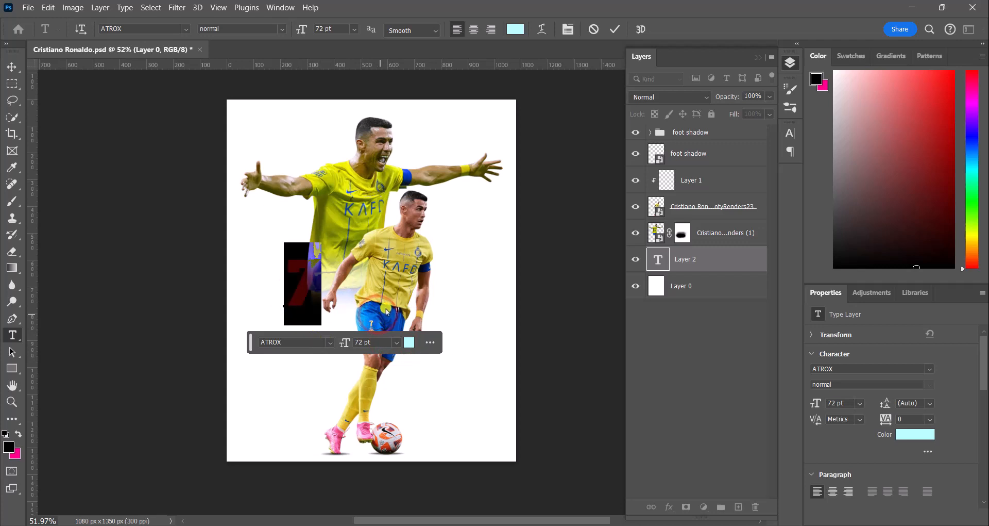
pyautogui.click(614, 29)
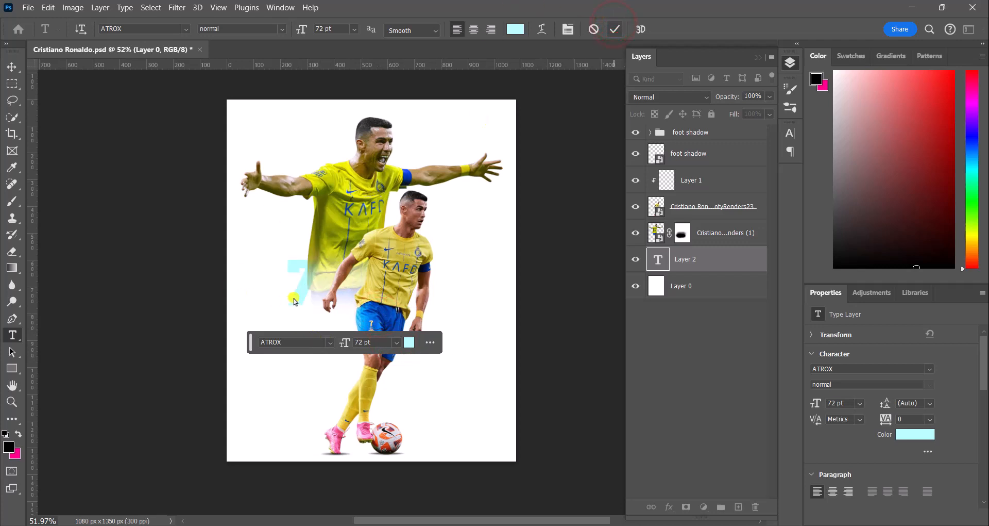
# Step: Move the "7" text down towards the lower left of the players
pyautogui.click(11, 67)
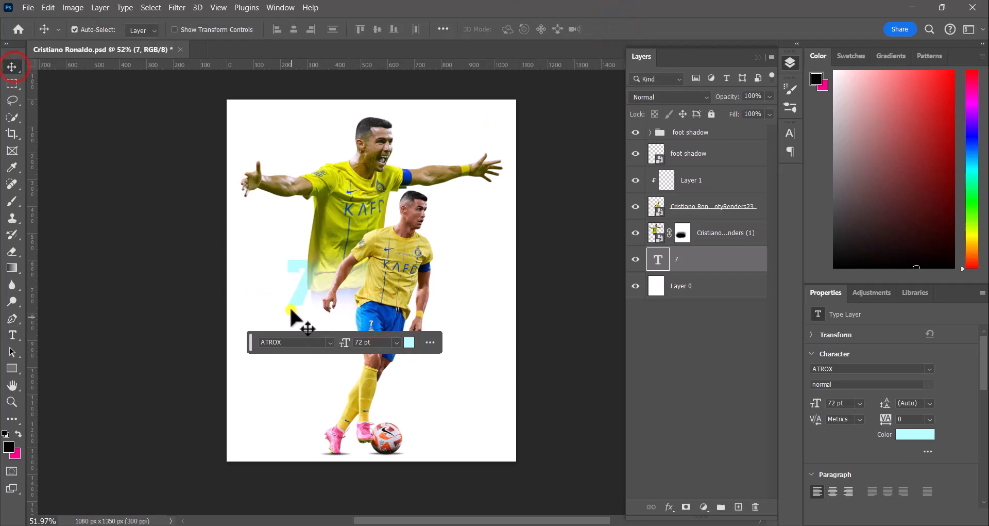
pyautogui.moveTo(292, 303); pyautogui.dragTo(270, 342)
pyautogui.press('ctrl')
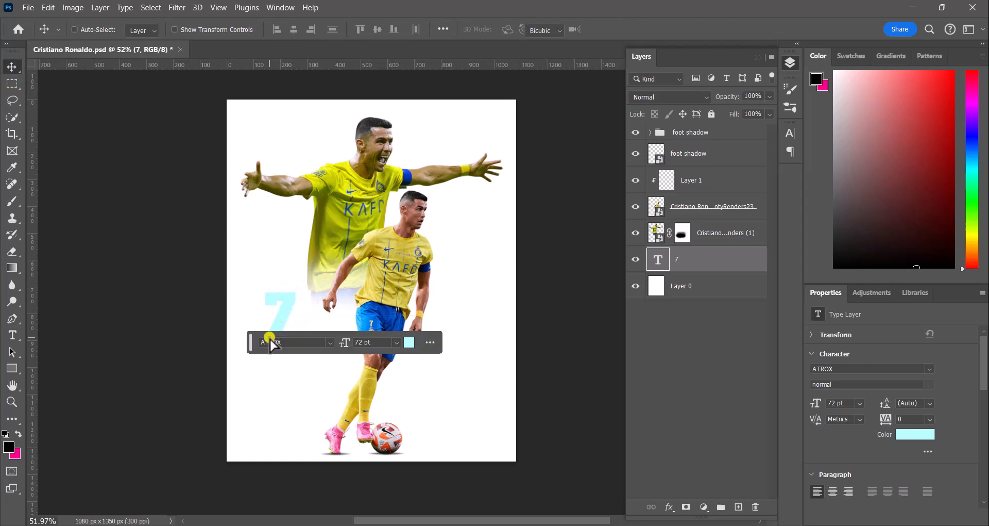
# Step: Scale the "7" with Free Transform to about 662% so it spans most of the canvas behind the players
pyautogui.hotkey('ctrl', 't')
pyautogui.moveTo(293, 274); pyautogui.dragTo(378, 100)
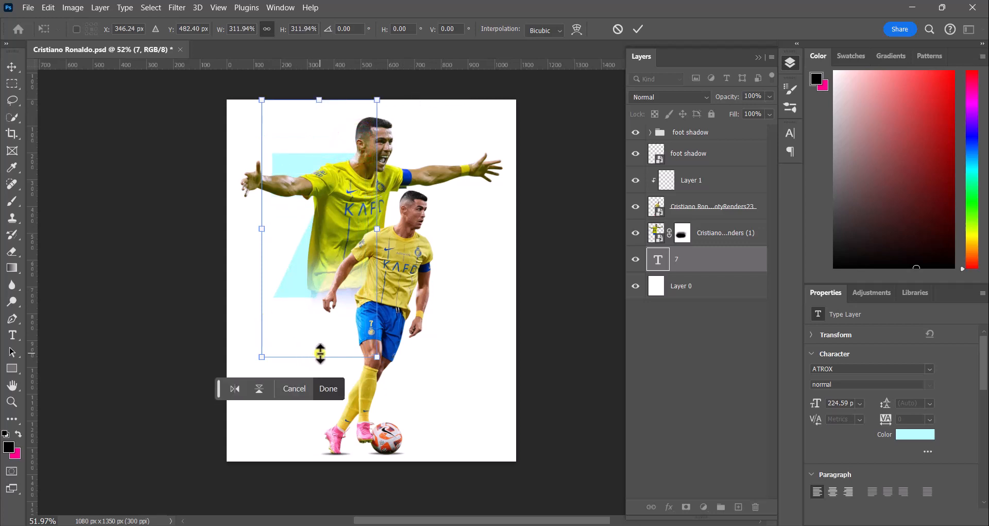
pyautogui.moveTo(320, 353); pyautogui.dragTo(320, 472)
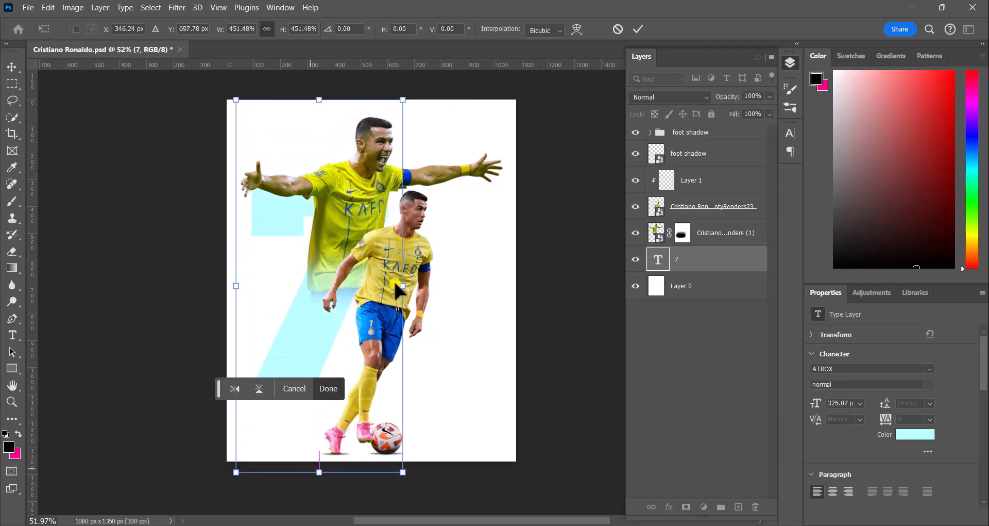
pyautogui.moveTo(402, 286); pyautogui.dragTo(481, 294)
pyautogui.moveTo(334, 349); pyautogui.dragTo(355, 351)
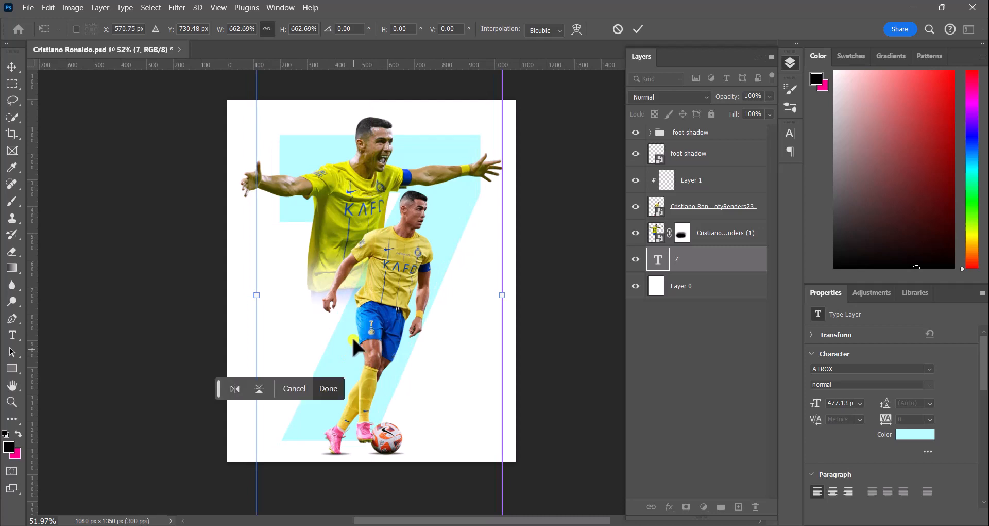
pyautogui.click(328, 388)
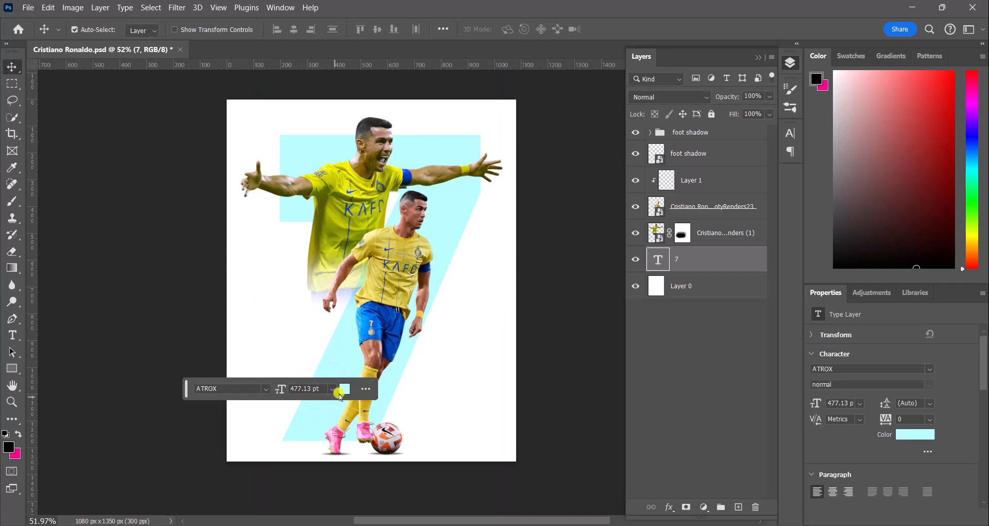
# Step: Recolour the "7" with a blue sampled from the player's kit in the text color picker
pyautogui.click(344, 388)
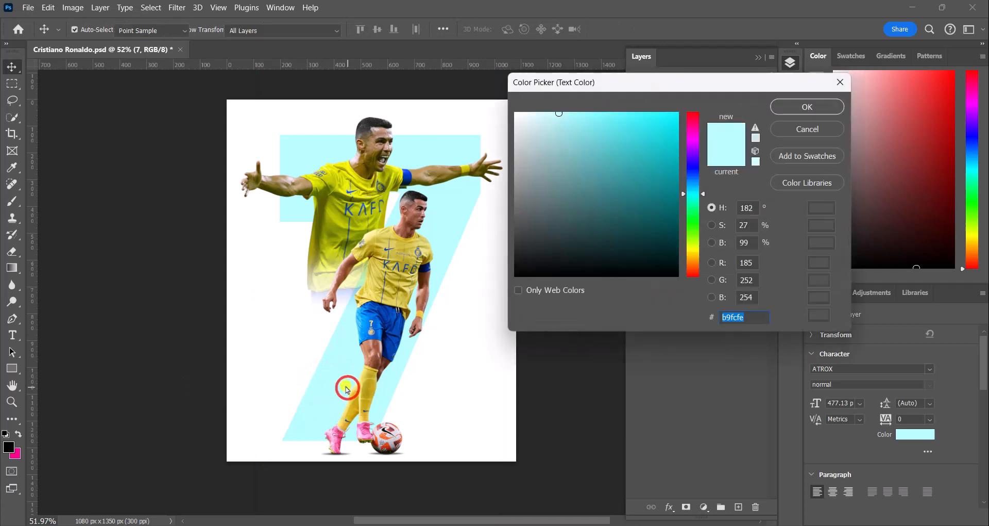
pyautogui.click(366, 326)
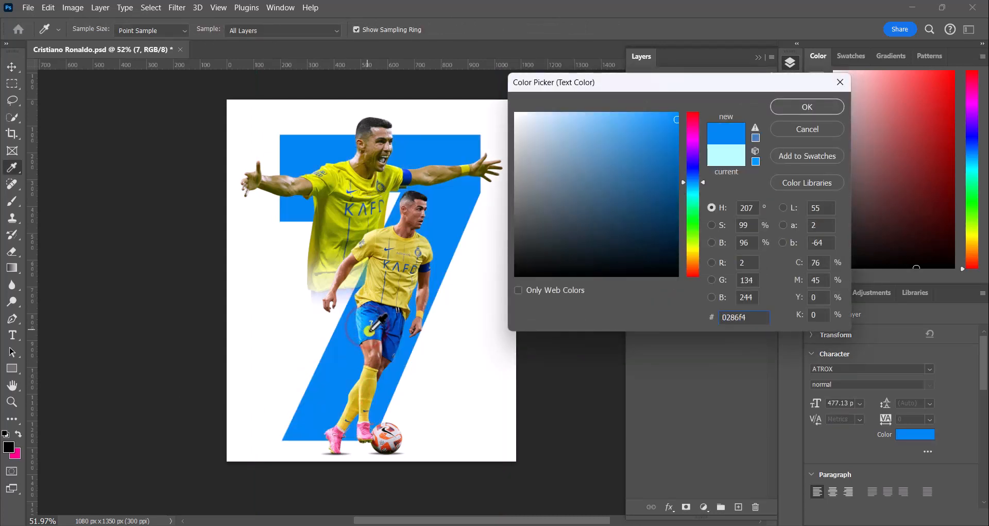
pyautogui.click(394, 331)
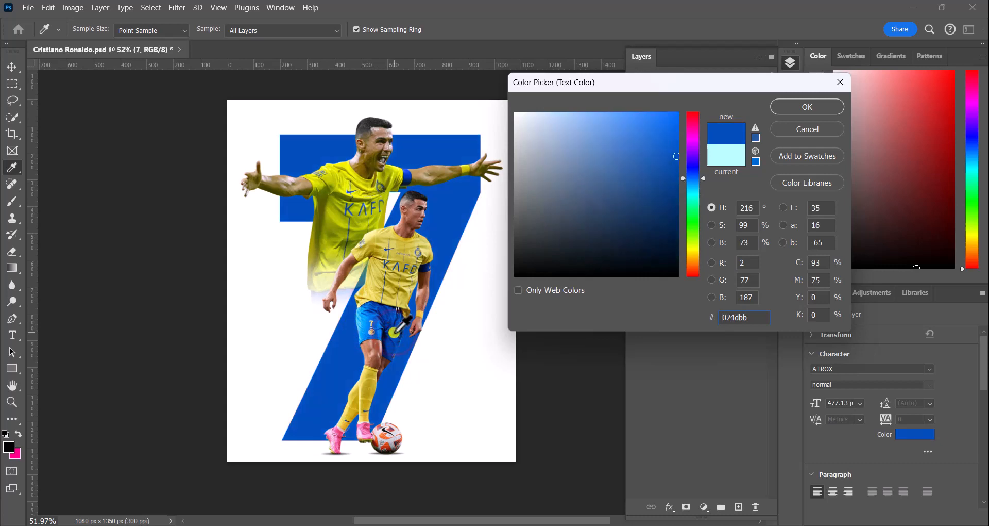
pyautogui.moveTo(367, 329); pyautogui.dragTo(388, 327)
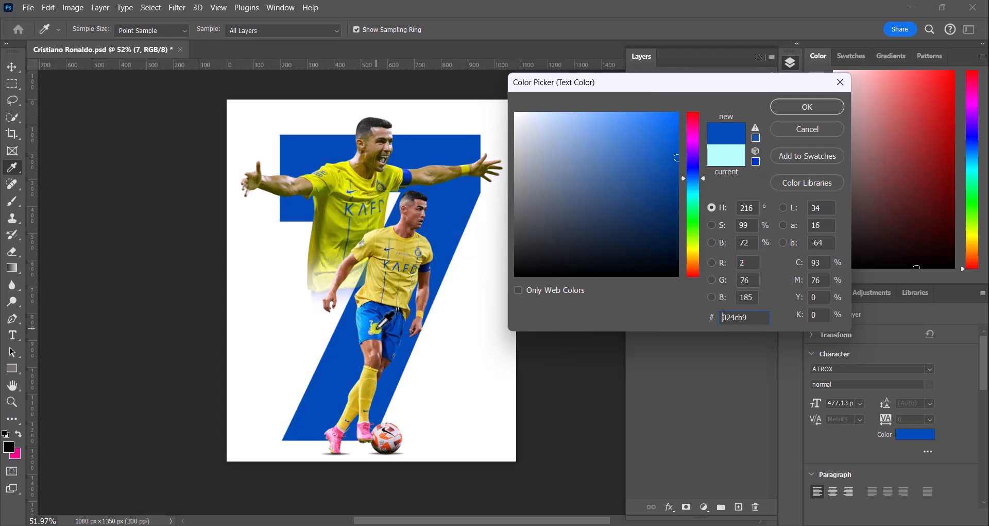
pyautogui.moveTo(379, 326); pyautogui.dragTo(364, 330)
pyautogui.click(800, 107)
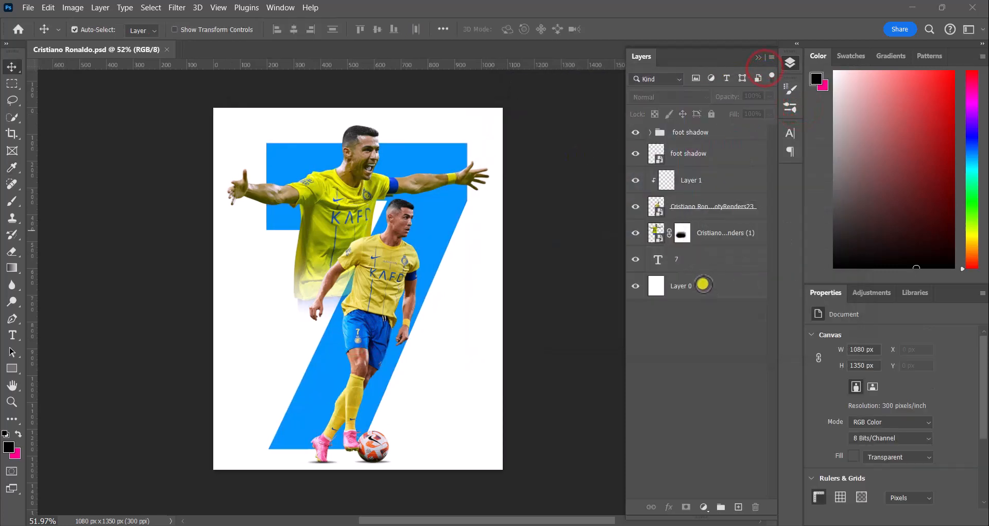
# Step: Lock Layer 0 and add a Gradient fill layer above it
pyautogui.click(703, 282)
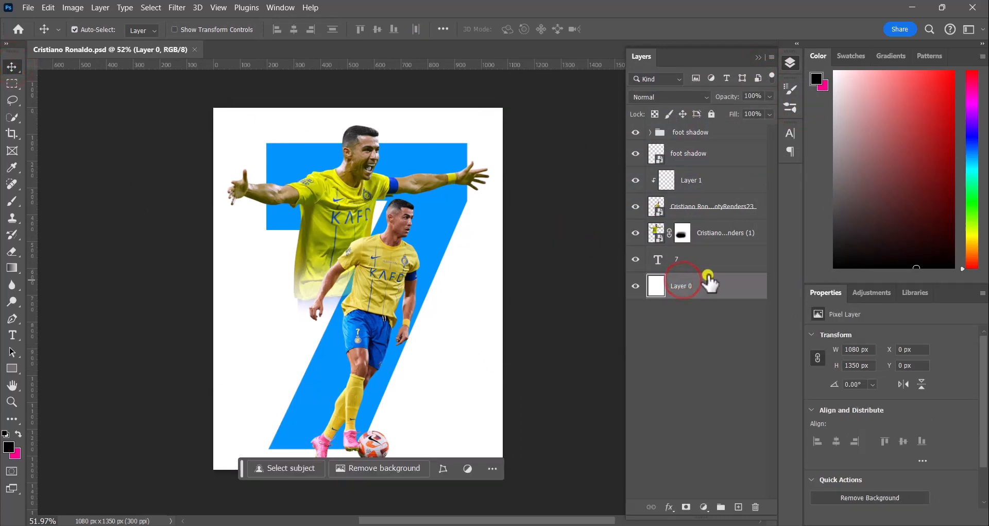
pyautogui.click(715, 115)
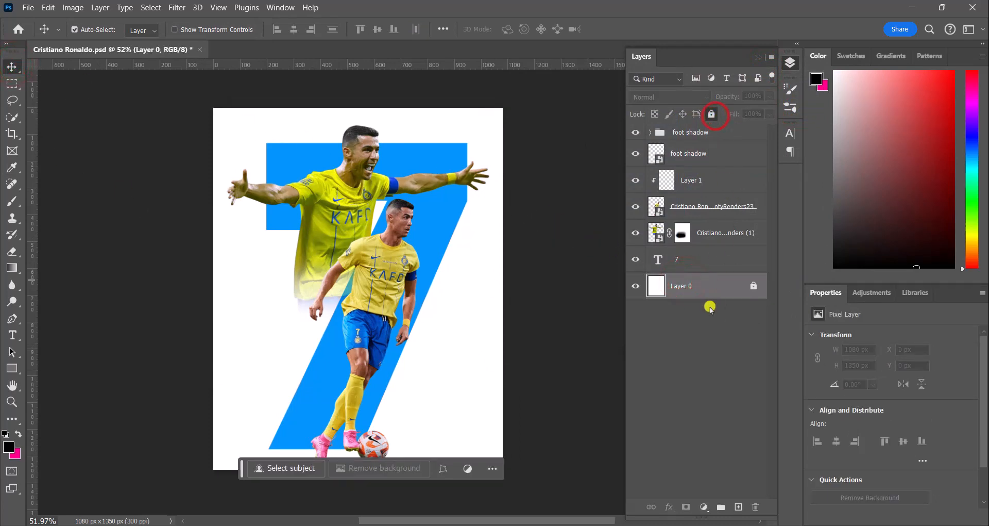
pyautogui.click(704, 506)
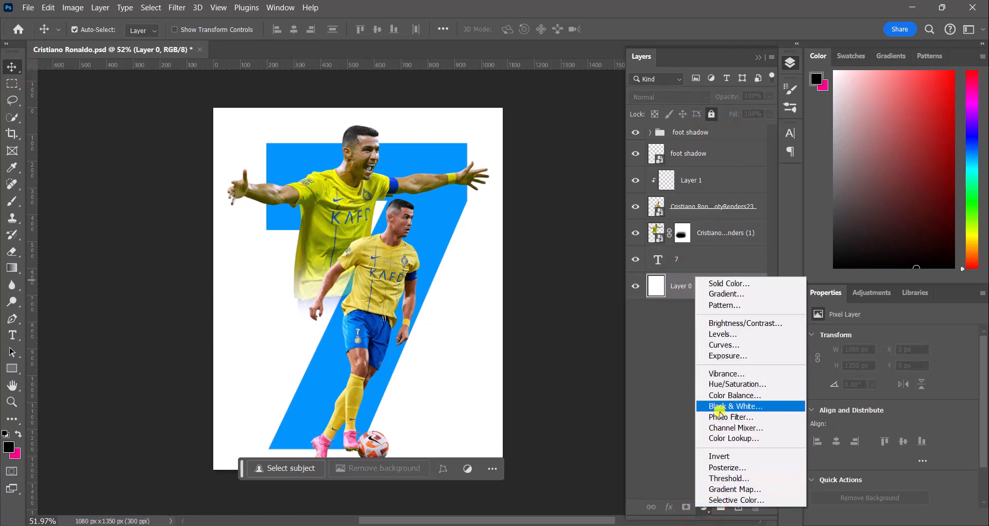
pyautogui.click(723, 293)
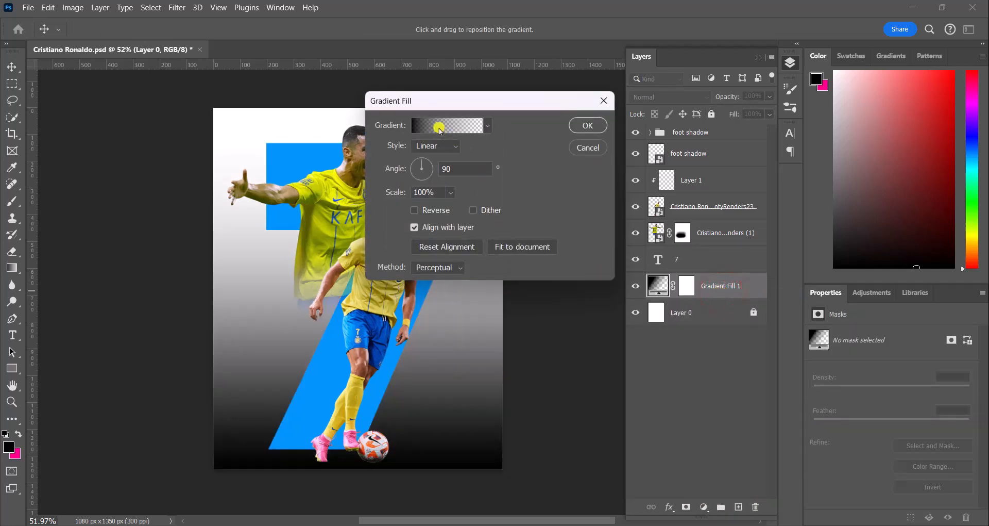
# Step: Edit the gradient fill and set its left colour stop to a yellow sampled from the kit (#e1c841)
pyautogui.click(440, 126)
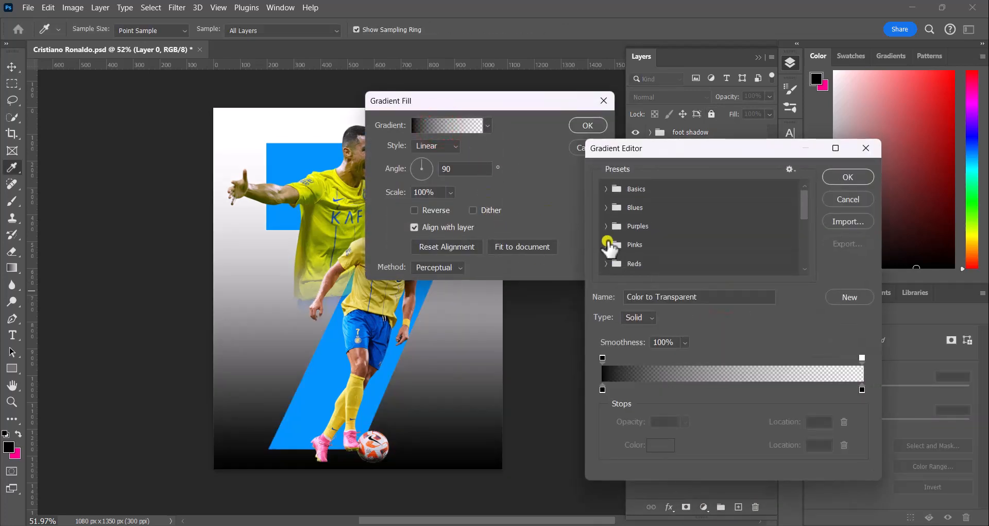
pyautogui.scroll(-5, 635, 242)
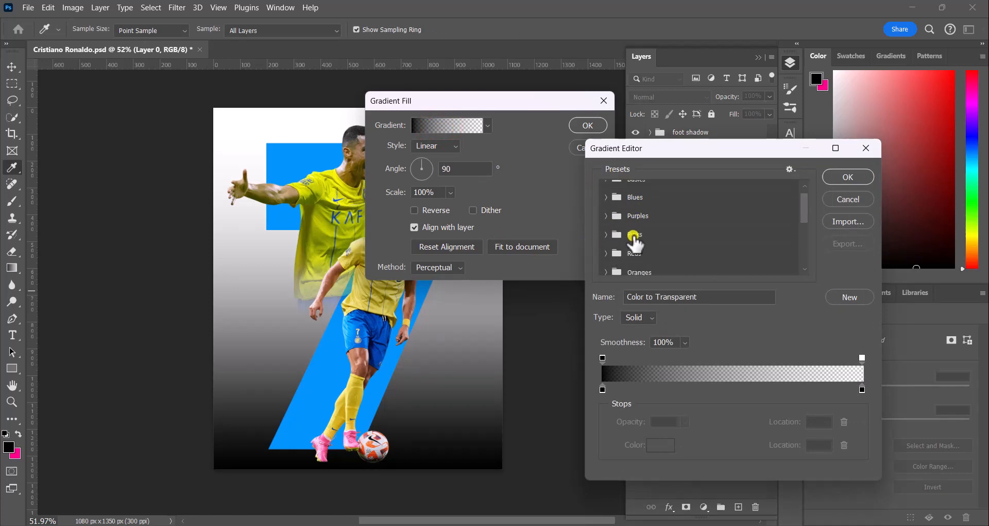
pyautogui.scroll(-2, 625, 265)
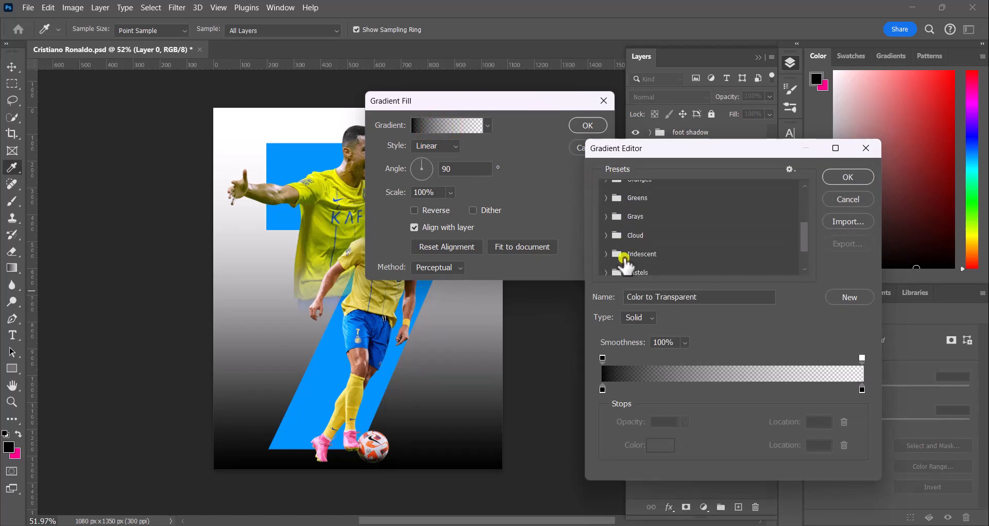
pyautogui.doubleClick(601, 389)
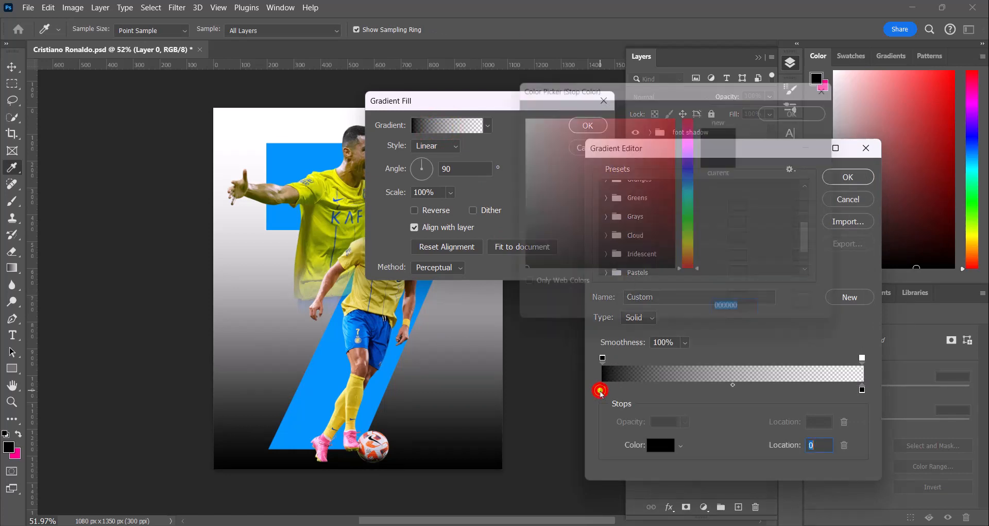
pyautogui.click(361, 299)
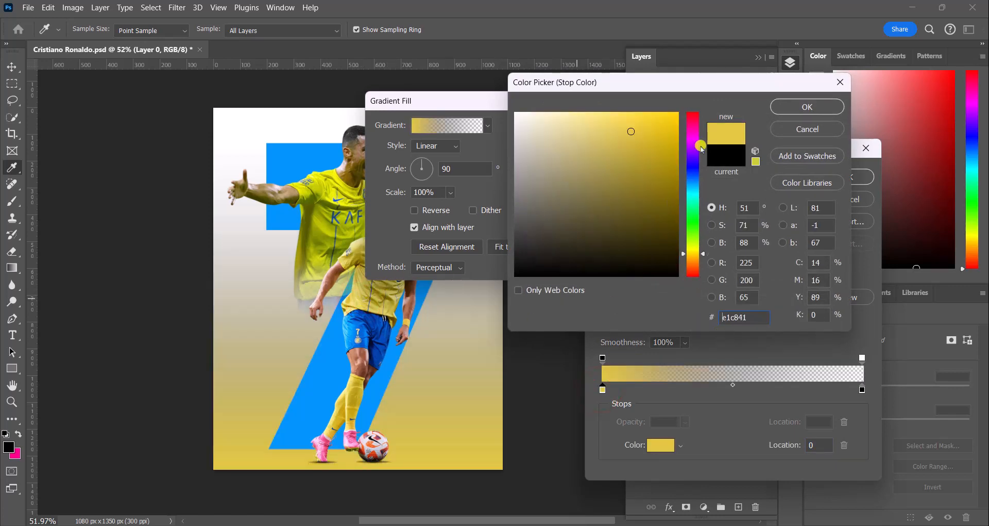
pyautogui.click(792, 108)
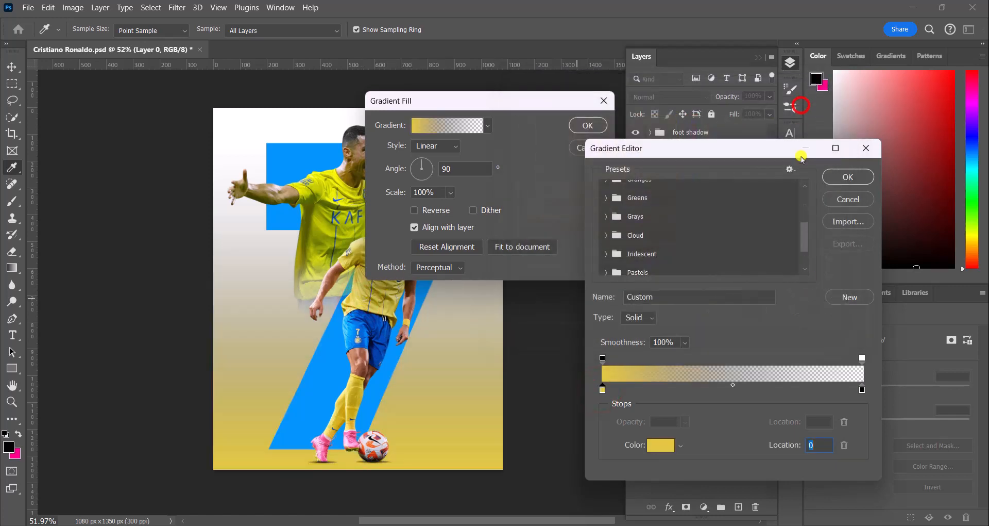
# Step: Set the gradient's right colour stop to a blue sampled from the player's shorts (#0247b1) and confirm
pyautogui.doubleClick(862, 391)
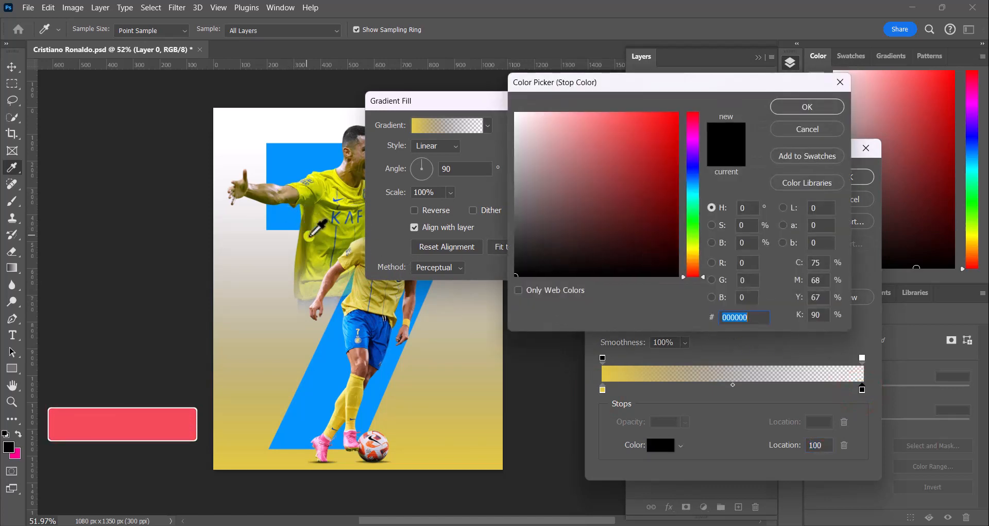
pyautogui.click(332, 217)
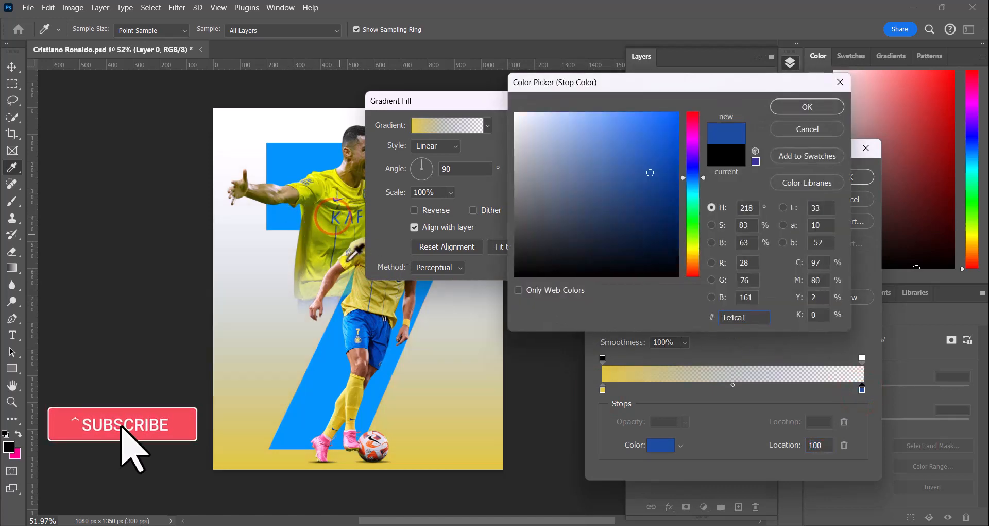
pyautogui.click(374, 326)
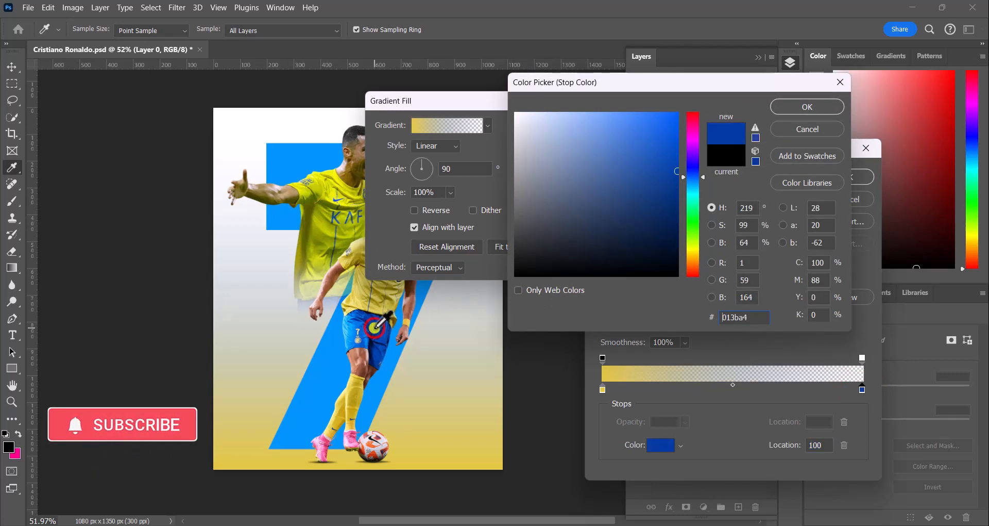
pyautogui.click(372, 320)
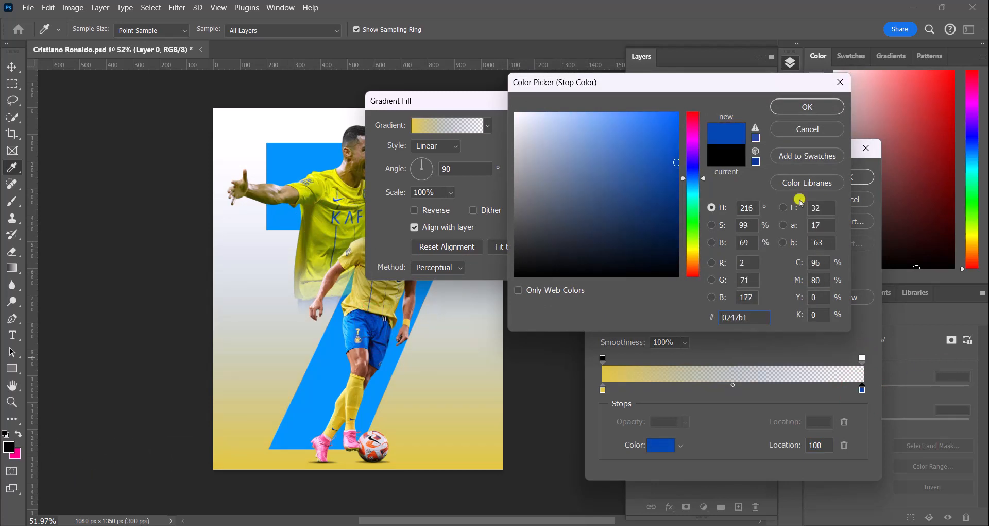
pyautogui.click(800, 107)
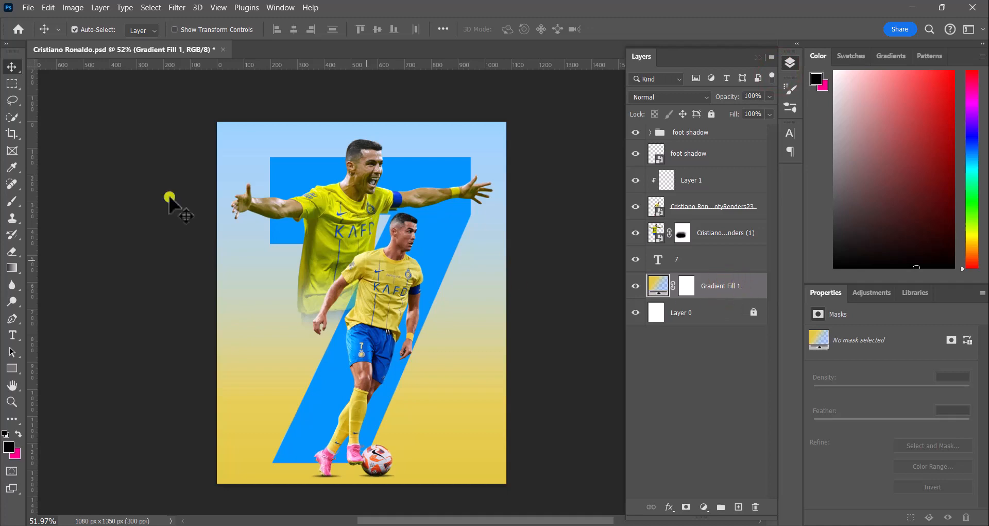
pyautogui.click(28, 7)
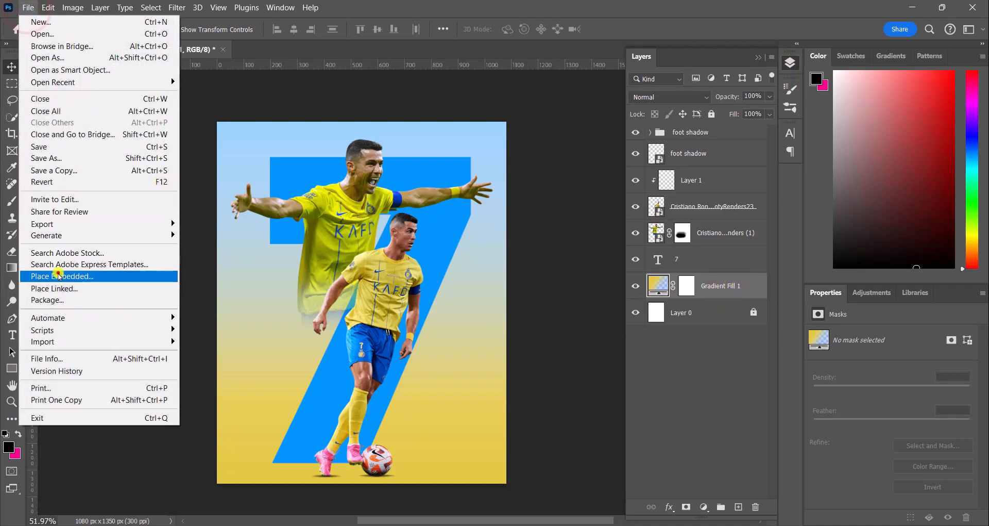
pyautogui.click(60, 272)
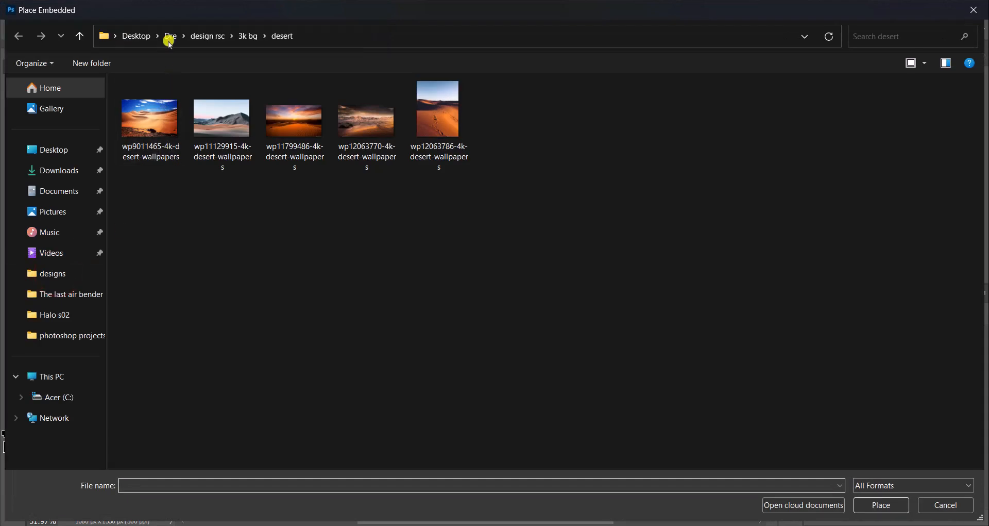
pyautogui.click(199, 37)
pyautogui.scroll(-6, 201, 280)
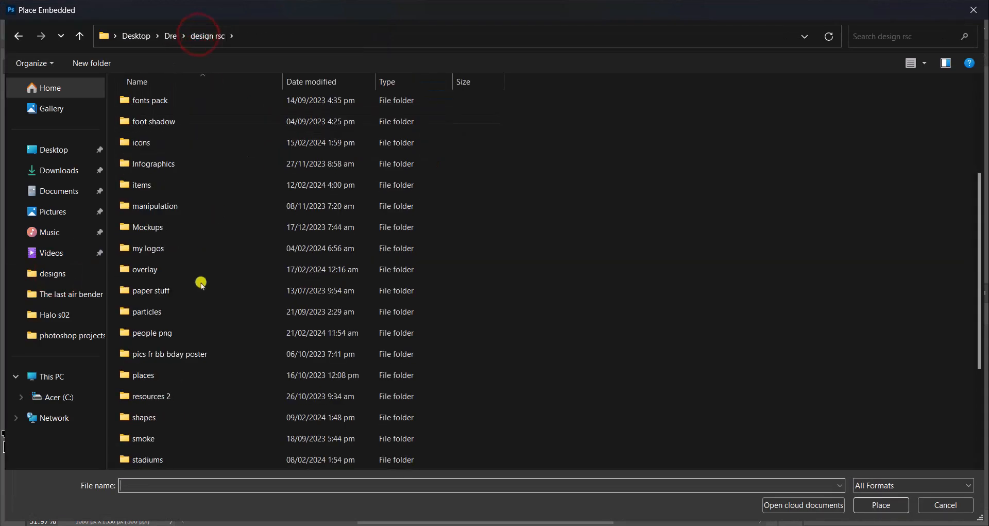
pyautogui.doubleClick(173, 395)
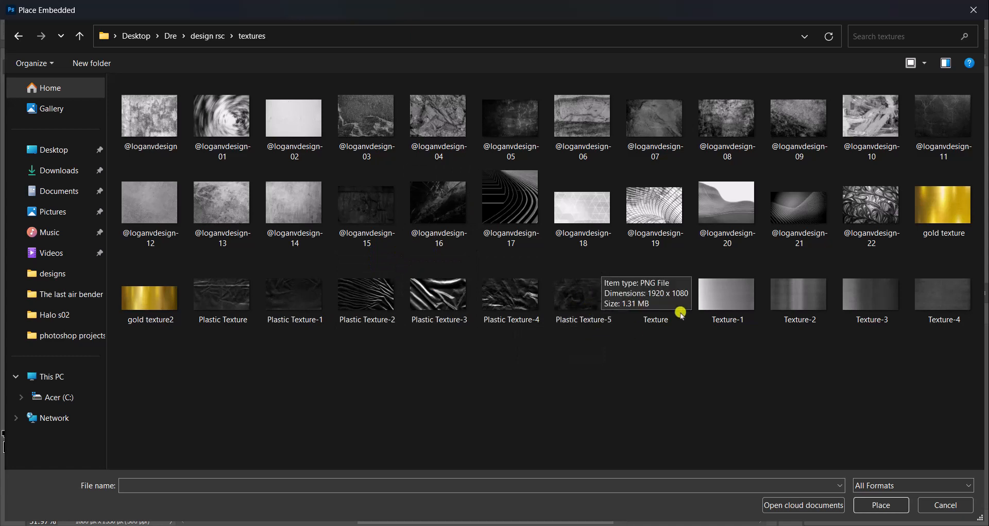
pyautogui.click(742, 217)
pyautogui.click(868, 503)
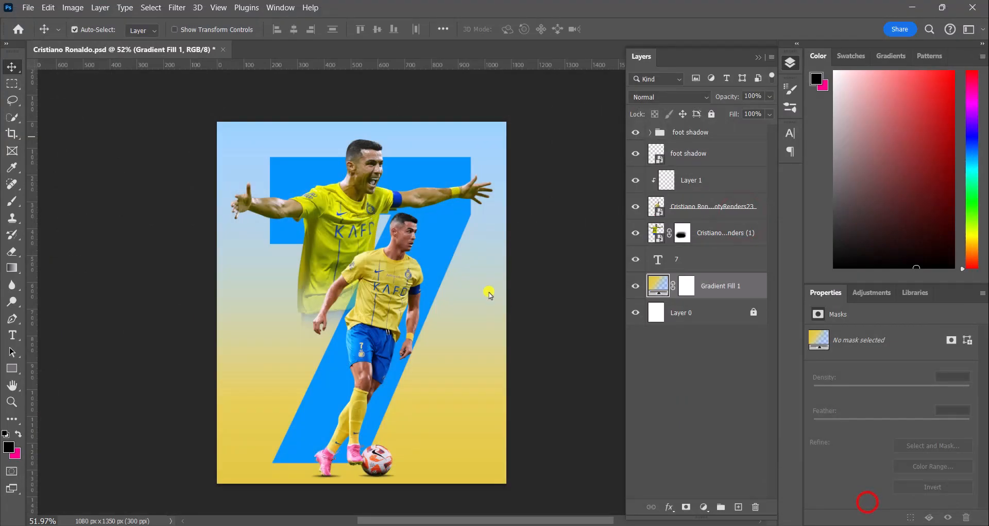
# Step: Scale the placed texture to about 125% so it covers the whole canvas and commit the transform
pyautogui.moveTo(371, 193); pyautogui.dragTo(359, 119)
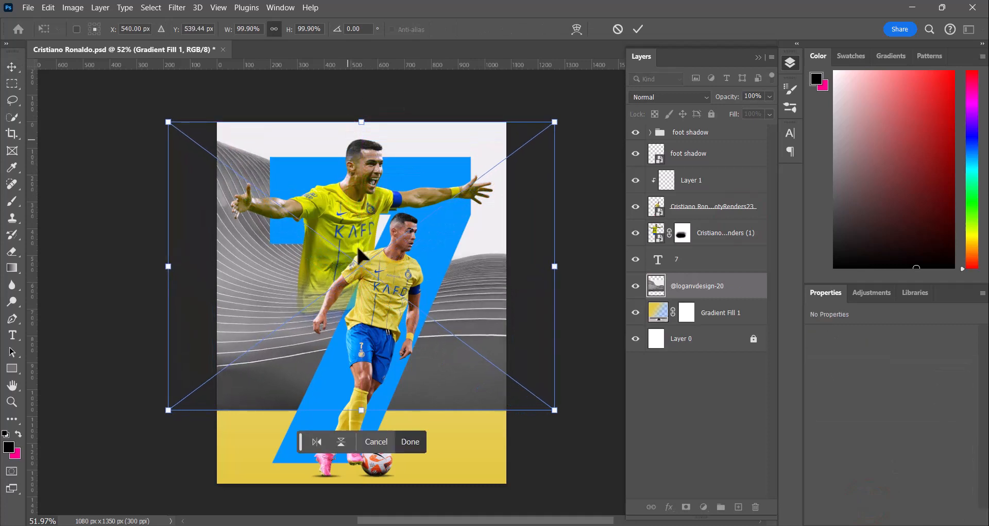
pyautogui.moveTo(361, 410); pyautogui.dragTo(373, 489)
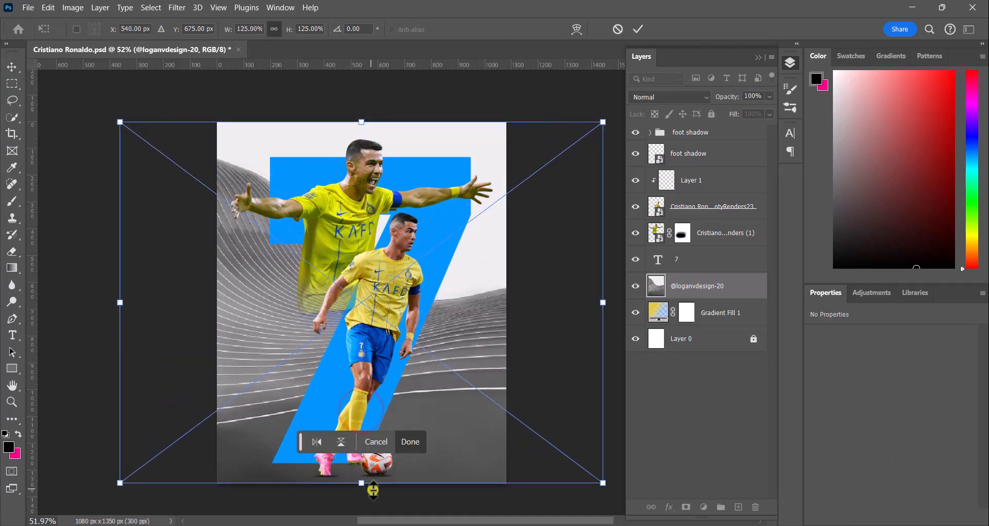
pyautogui.click(417, 442)
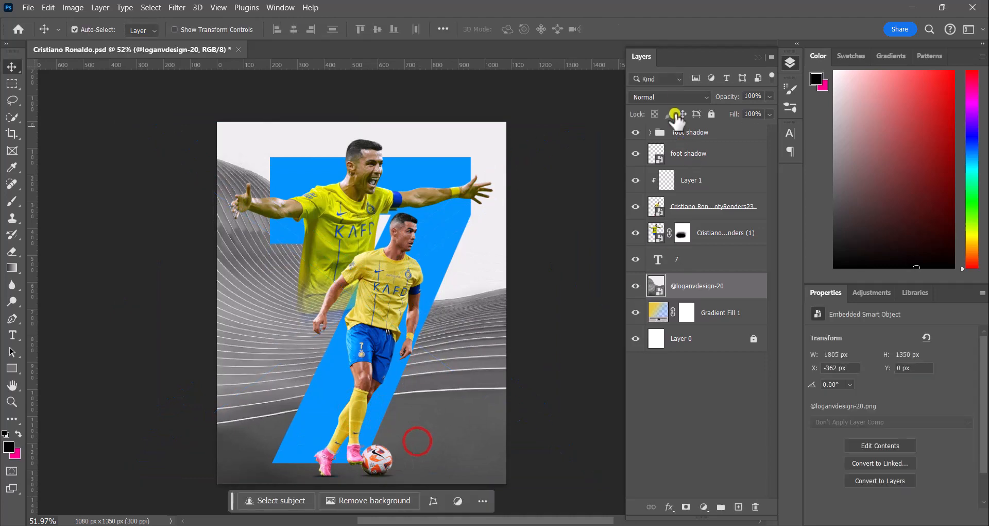
# Step: Set the texture layer's blend mode to Color Dodge
pyautogui.click(678, 97)
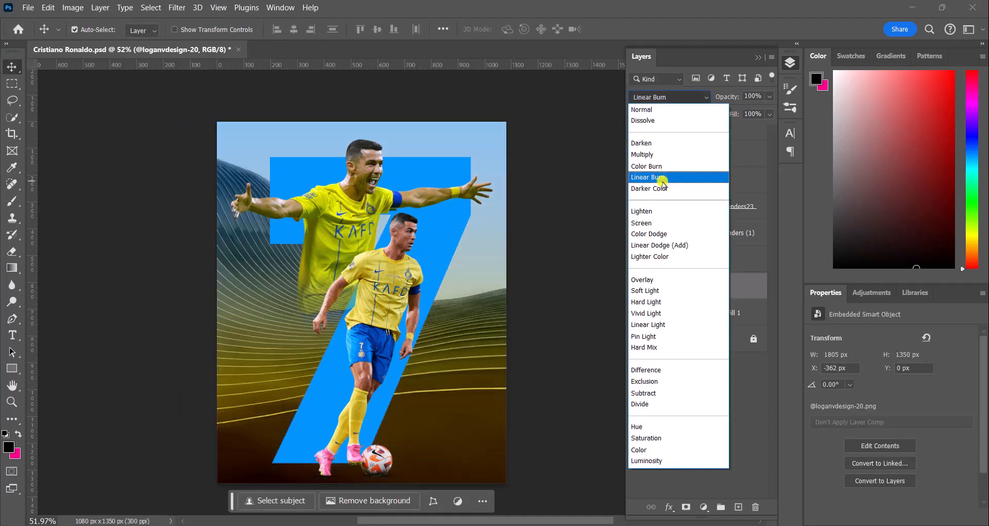
pyautogui.click(776, 68)
pyautogui.click(678, 102)
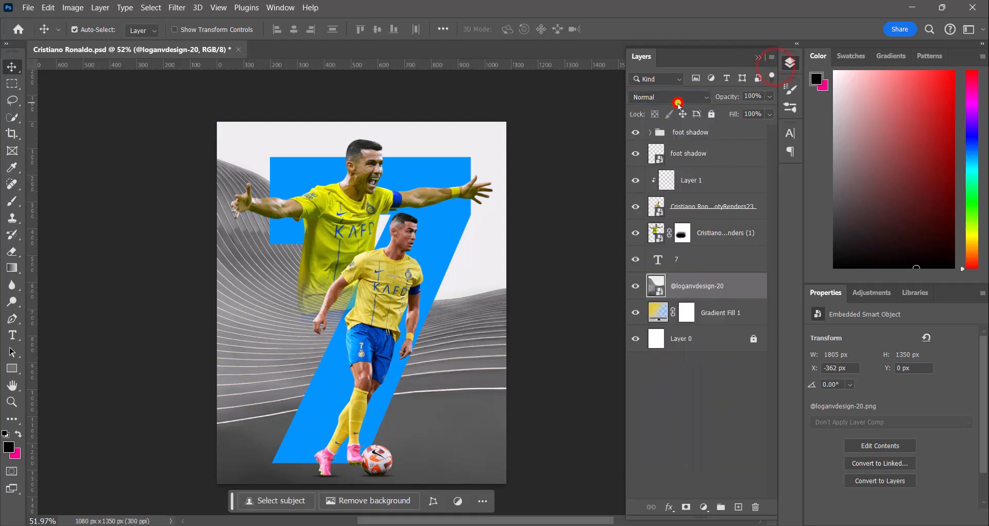
pyautogui.click(688, 95)
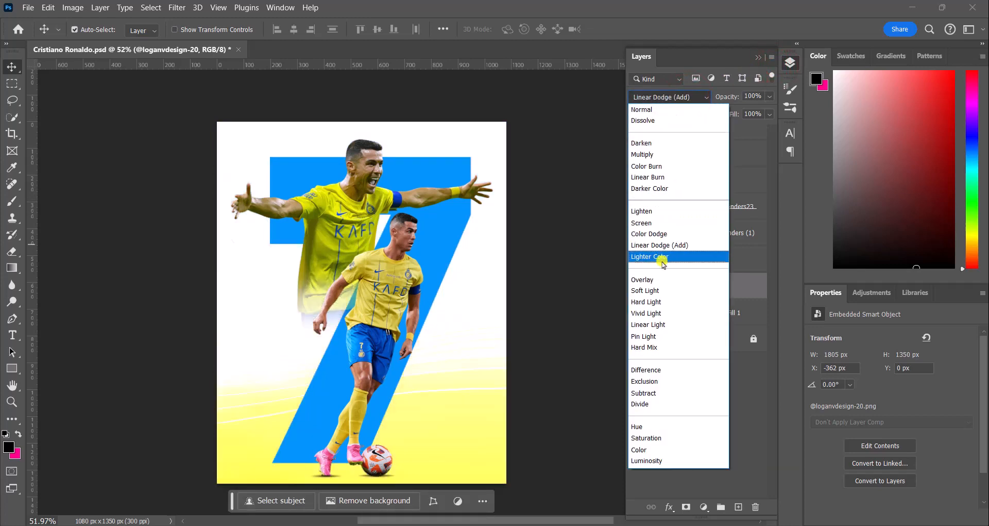
pyautogui.click(657, 236)
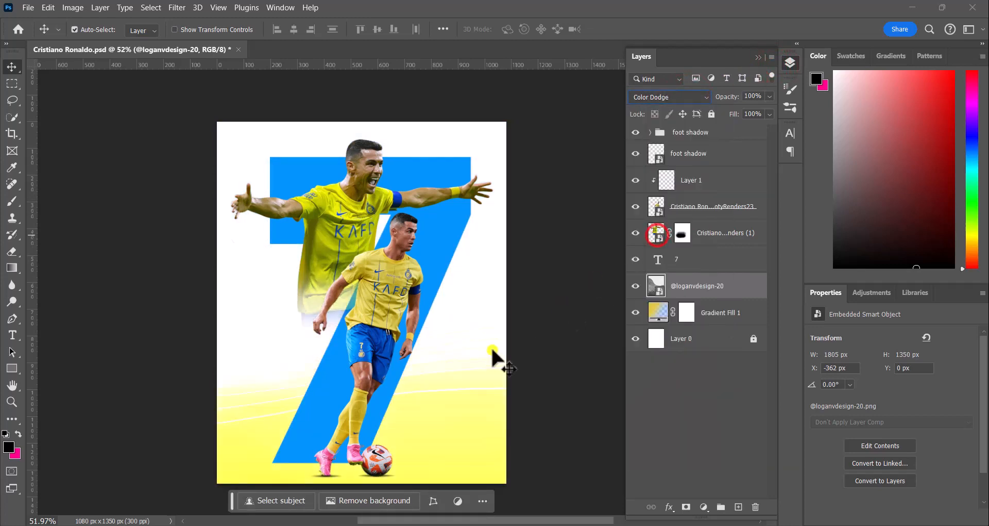
# Step: Apply the Topaz Adjust 4 smart filter to the Ronaldo render layers
pyautogui.moveTo(400, 358)
pyautogui.mouseDown()
pyautogui.moveTo(409, 367)
pyautogui.moveTo(400, 365)
pyautogui.mouseUp()
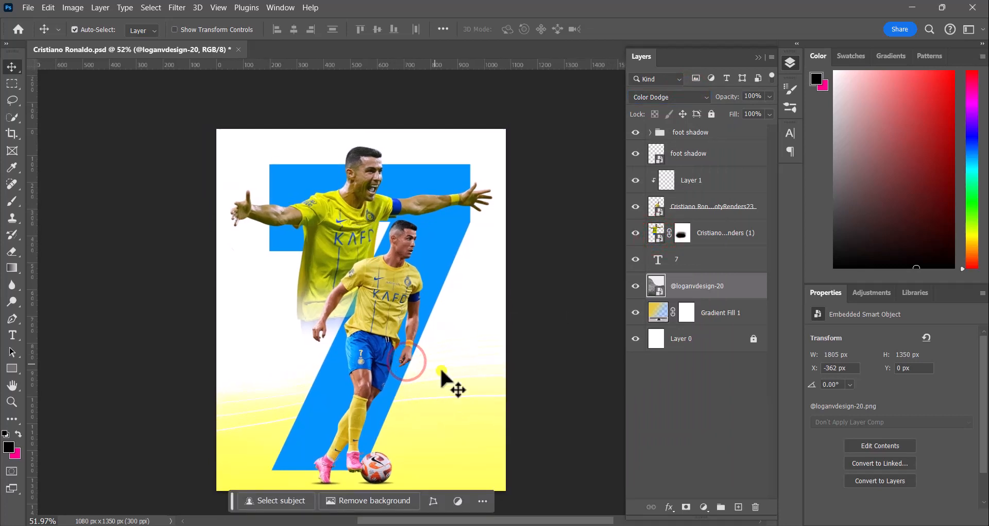
pyautogui.moveTo(363, 341); pyautogui.dragTo(361, 328)
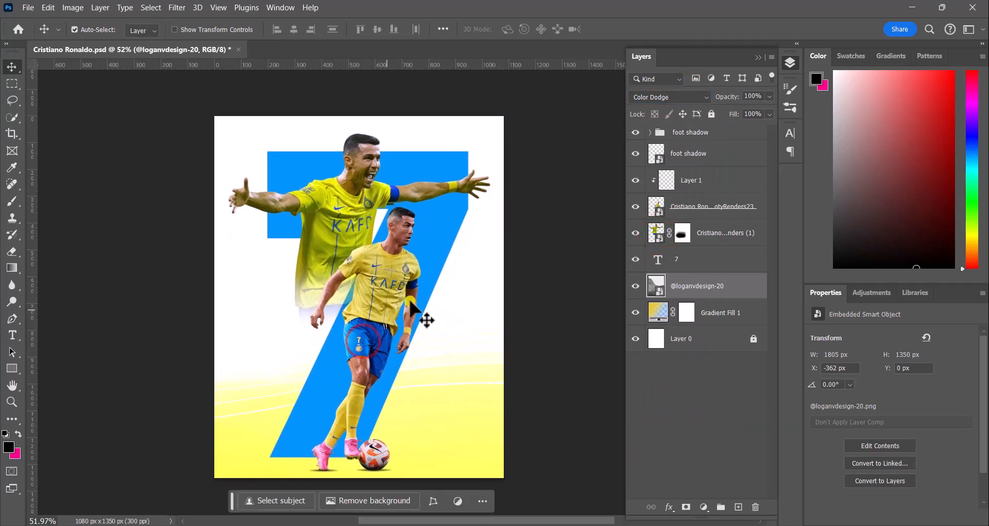
pyautogui.scroll(1, 439, 320)
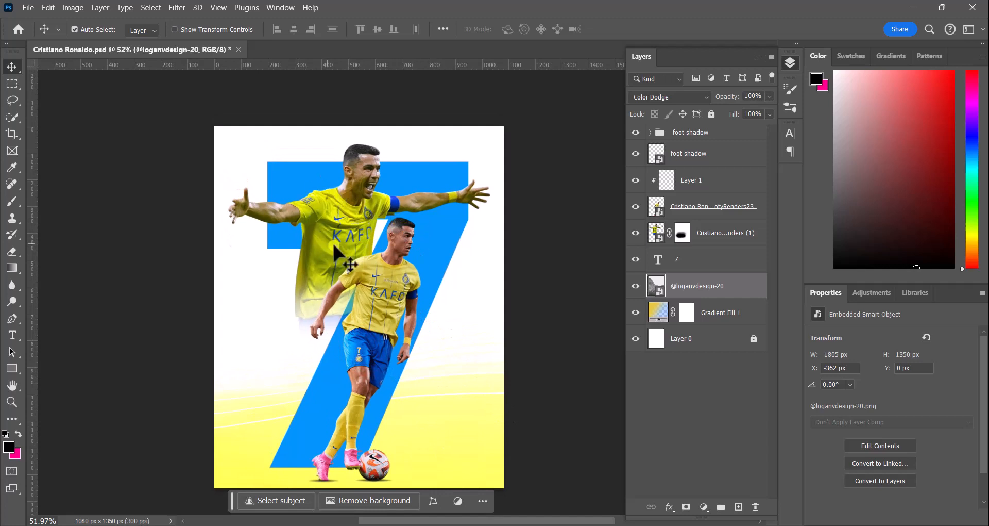
pyautogui.click(355, 197)
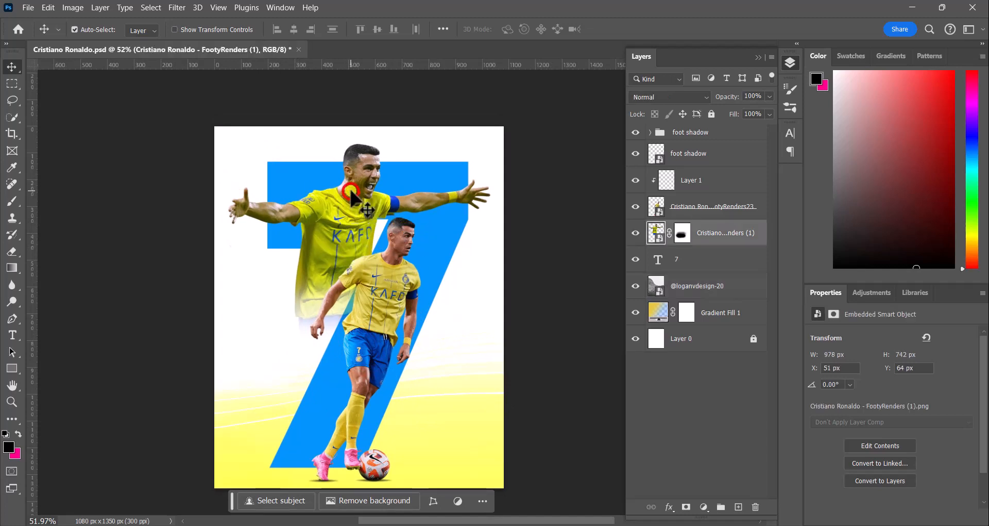
pyautogui.click(177, 7)
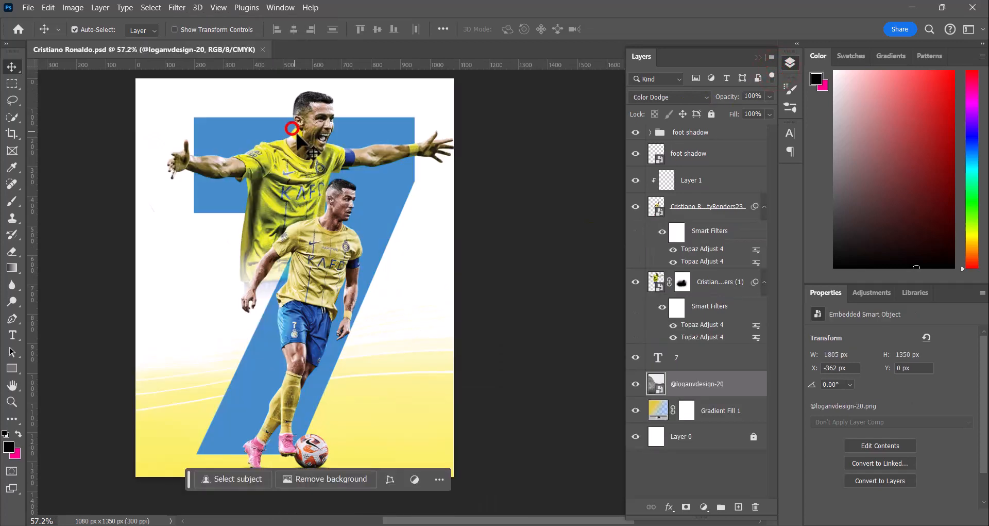
# Step: Paint on the lower render's layer mask with a 72 px soft brush around its left arm
pyautogui.click(677, 282)
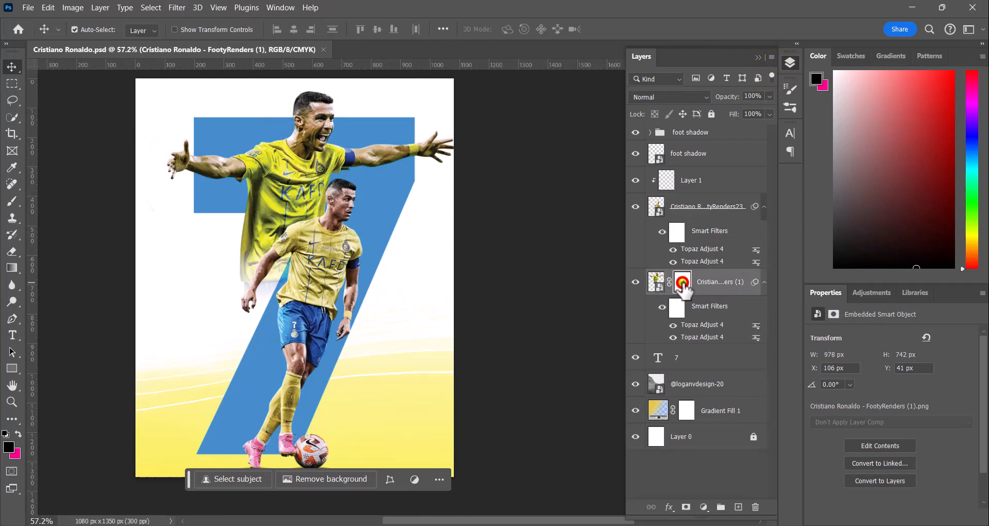
pyautogui.click(682, 283)
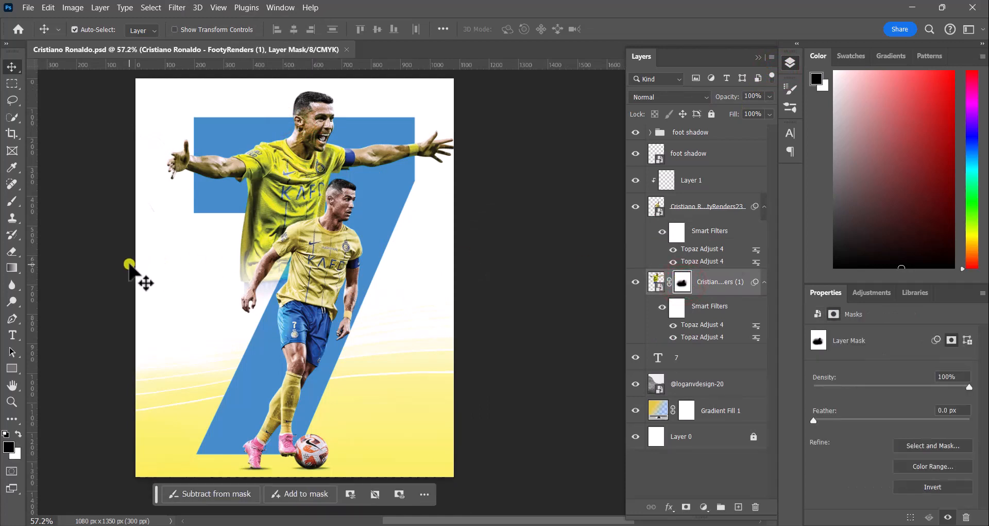
pyautogui.click(13, 202)
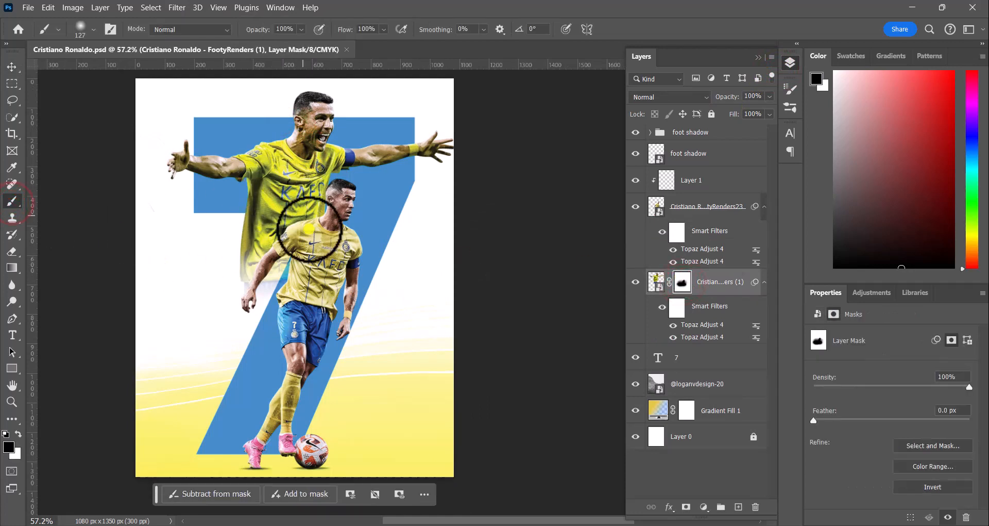
pyautogui.scroll(3, 314, 286)
pyautogui.scroll(2, 310, 292)
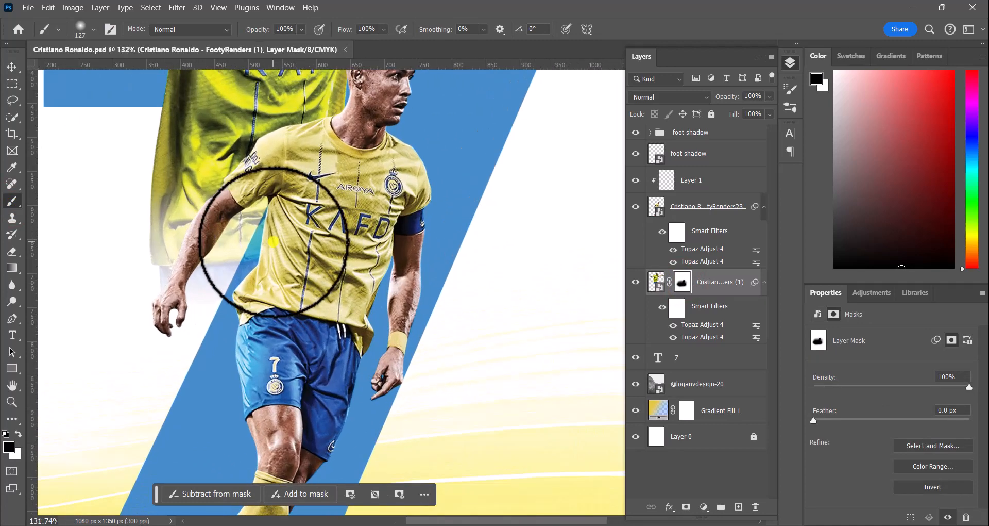
pyautogui.click(90, 30)
pyautogui.click(101, 67)
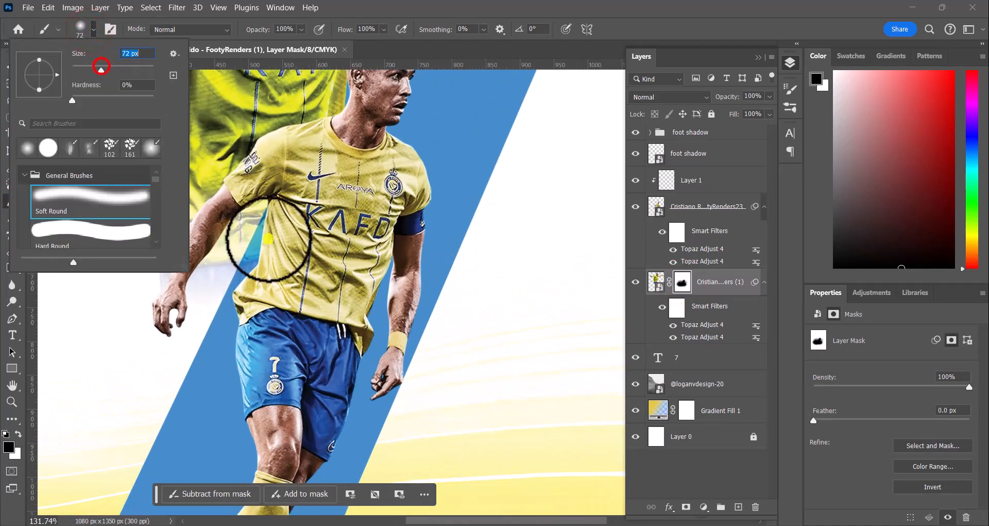
pyautogui.moveTo(259, 240)
pyautogui.mouseDown()
pyautogui.moveTo(225, 292)
pyautogui.moveTo(278, 228)
pyautogui.moveTo(236, 273)
pyautogui.moveTo(279, 217)
pyautogui.moveTo(254, 249)
pyautogui.moveTo(276, 201)
pyautogui.moveTo(222, 247)
pyautogui.moveTo(190, 317)
pyautogui.moveTo(300, 202)
pyautogui.mouseUp()
pyautogui.scroll(-3, 324, 234)
pyautogui.scroll(-4, 324, 234)
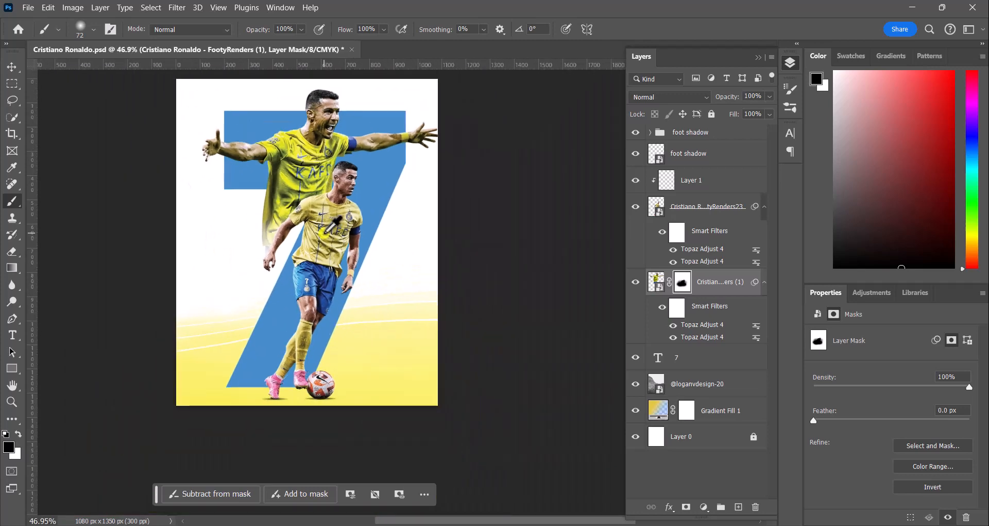
pyautogui.scroll(-1, 330, 219)
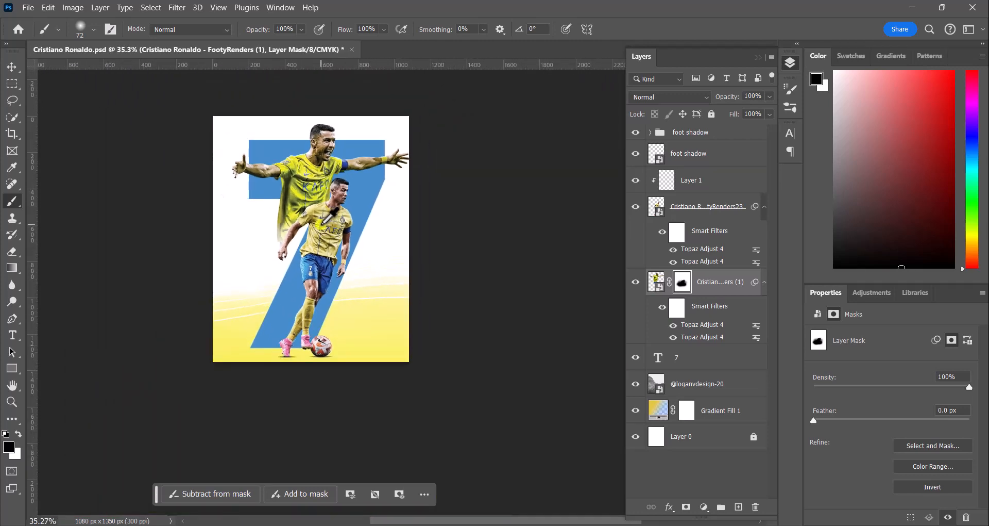
pyautogui.scroll(1, 330, 219)
pyautogui.click(8, 64)
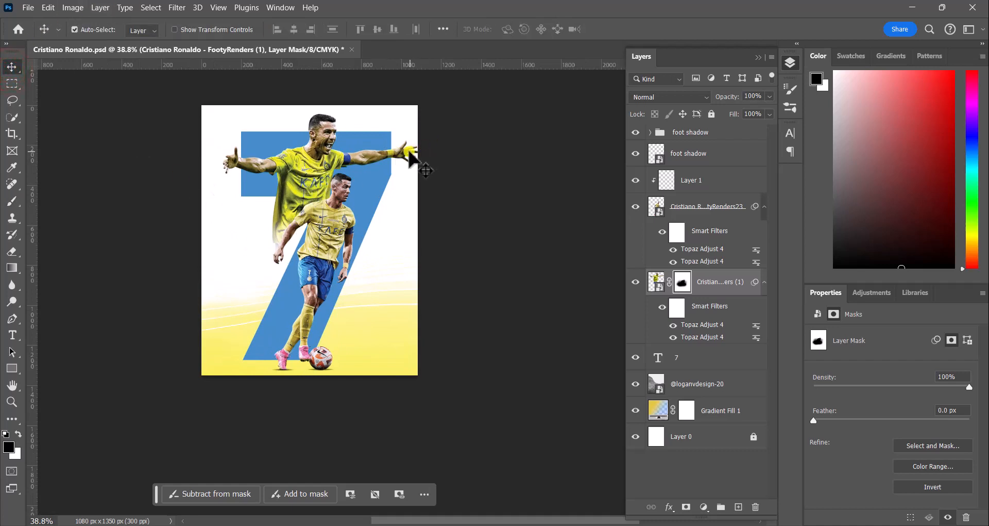
pyautogui.click(312, 156)
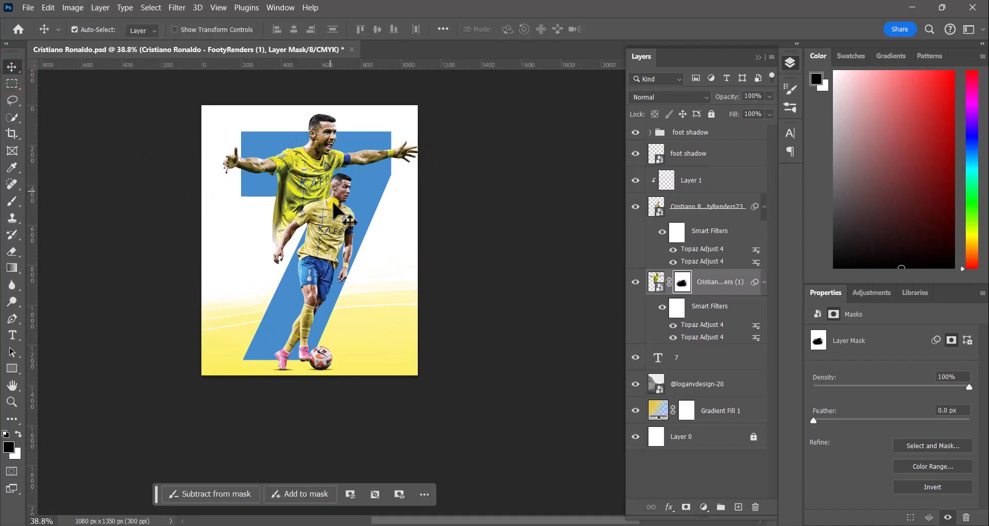
pyautogui.click(345, 226)
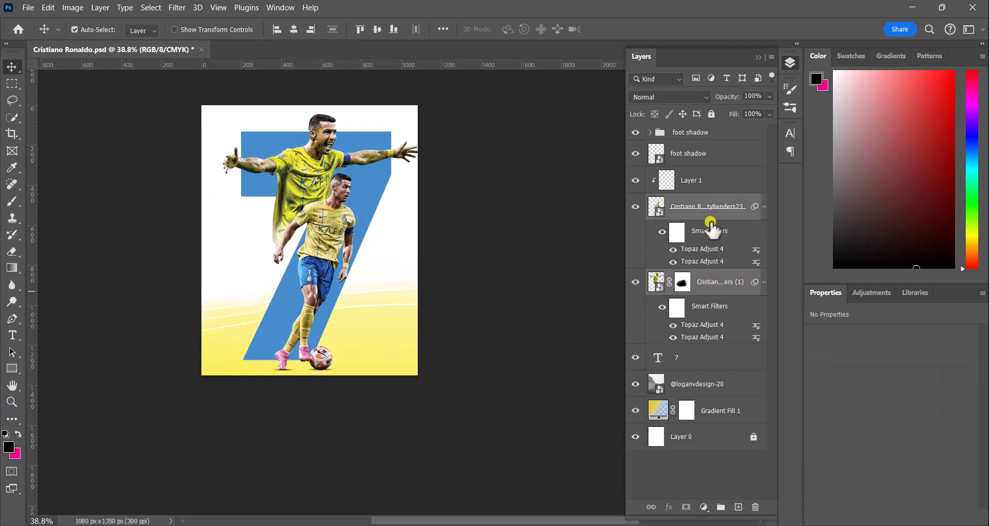
pyautogui.click(691, 133)
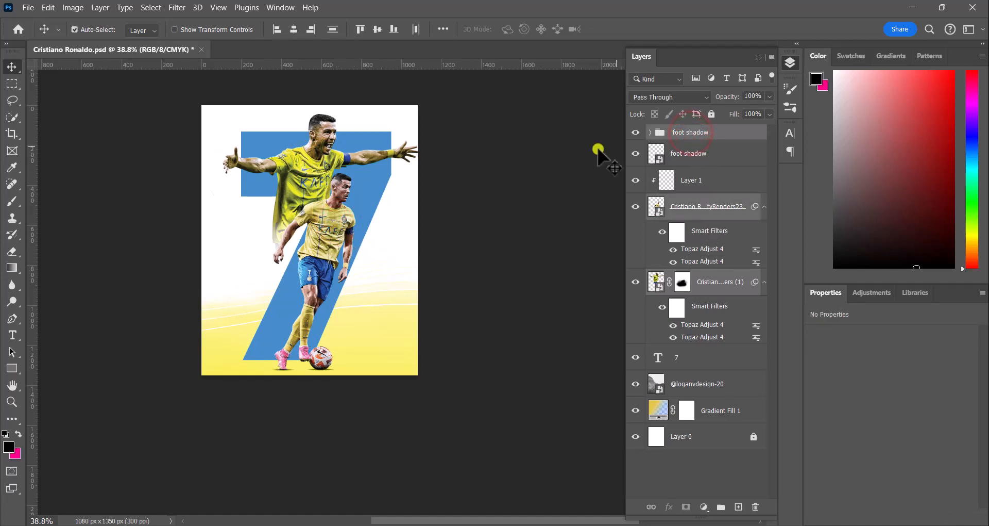
pyautogui.moveTo(318, 231); pyautogui.dragTo(314, 231)
pyautogui.hotkey('ctrl', 'z')
# Step: Select the foot shadow layers together with the lower render and move them slightly to the left
pyautogui.click(651, 132)
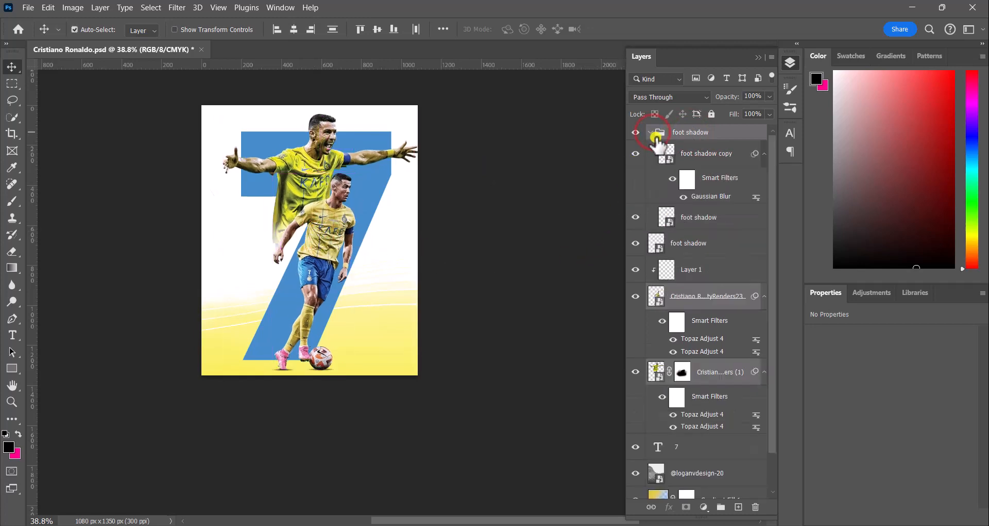
pyautogui.keyDown('ctrl'); pyautogui.click(713, 153); pyautogui.keyUp('ctrl')
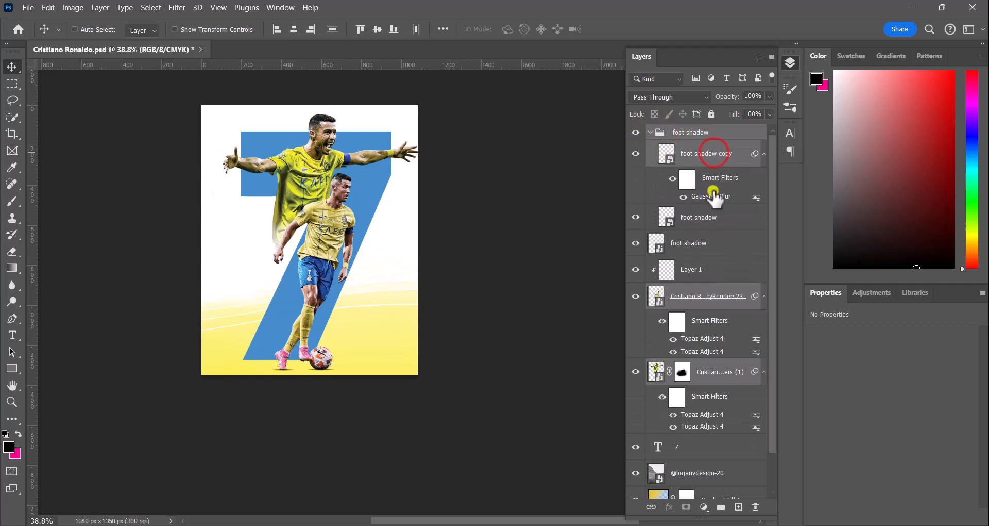
pyautogui.keyDown('ctrl'); pyautogui.click(705, 219); pyautogui.keyUp('ctrl')
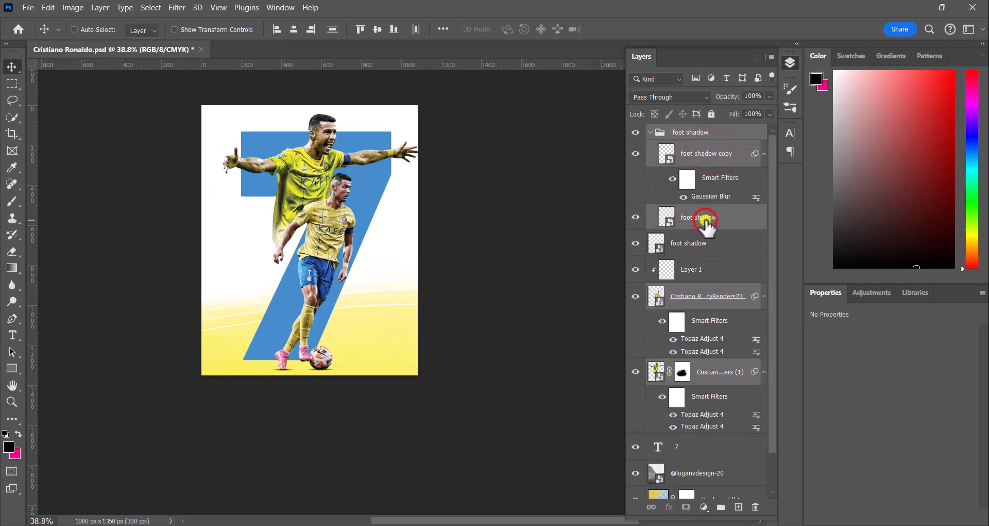
pyautogui.keyDown('ctrl'); pyautogui.click(691, 249); pyautogui.keyUp('ctrl')
pyautogui.moveTo(332, 253); pyautogui.dragTo(327, 256)
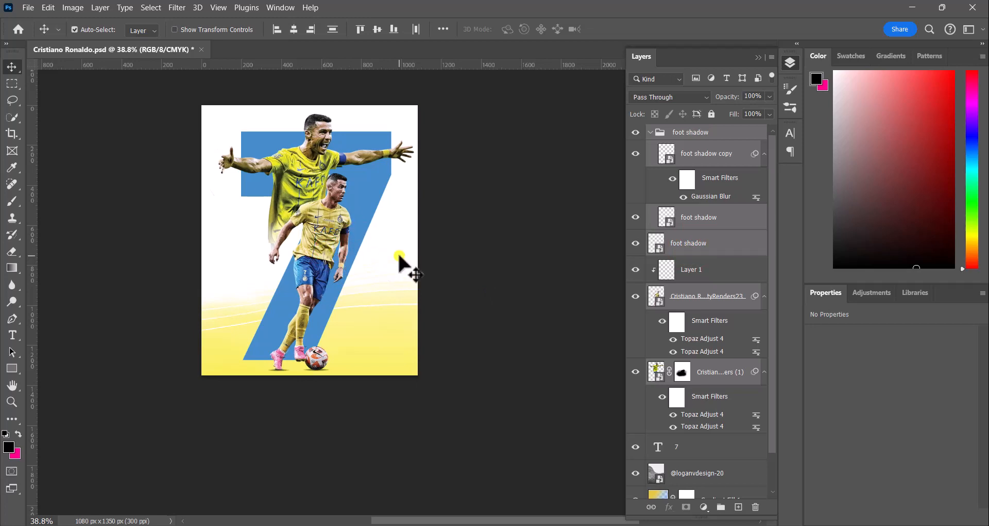
# Step: Nudge the lower render and its foot shadows a few pixels left and up to fine-tune their position
pyautogui.press('Left')
pyautogui.press('Left')
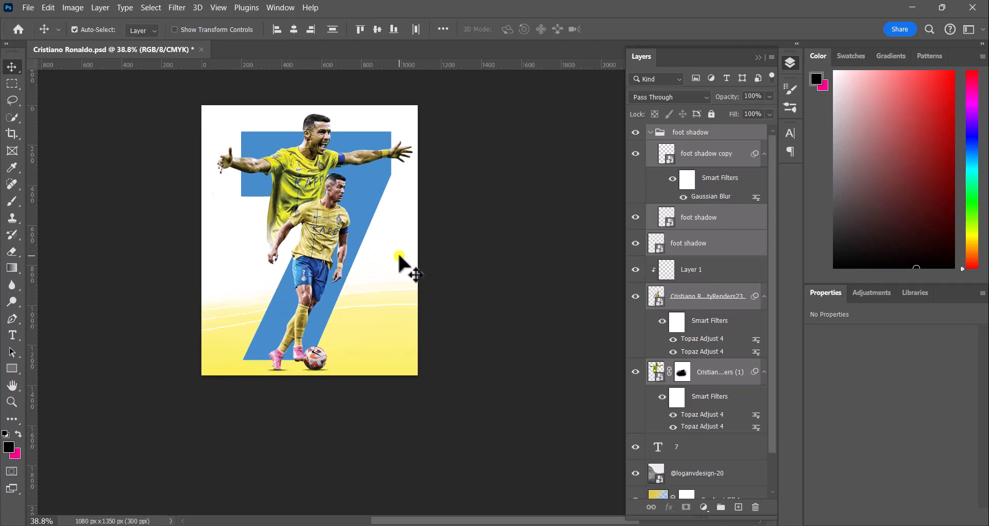
pyautogui.press('Left')
pyautogui.press('Left')
pyautogui.press('Left')
pyautogui.press('Left')
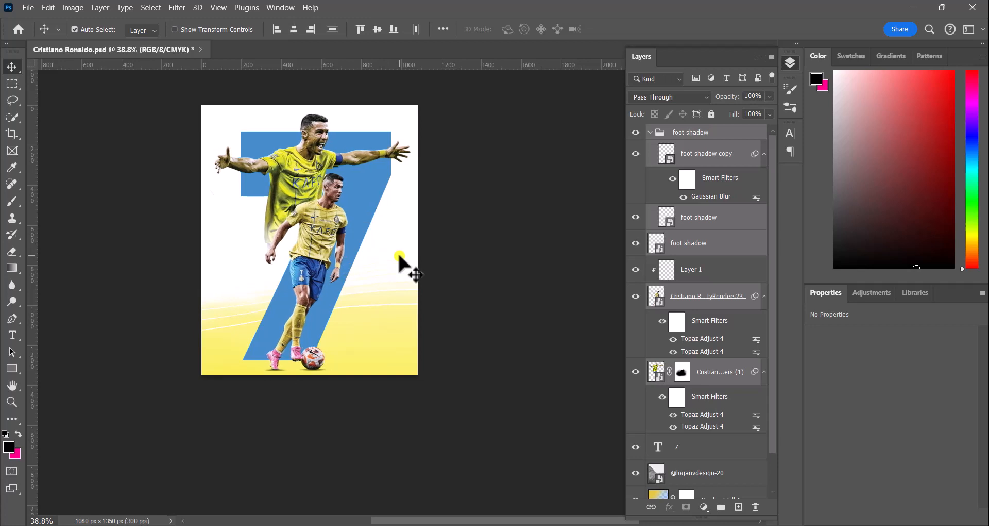
pyautogui.press('Left')
pyautogui.press('Left')
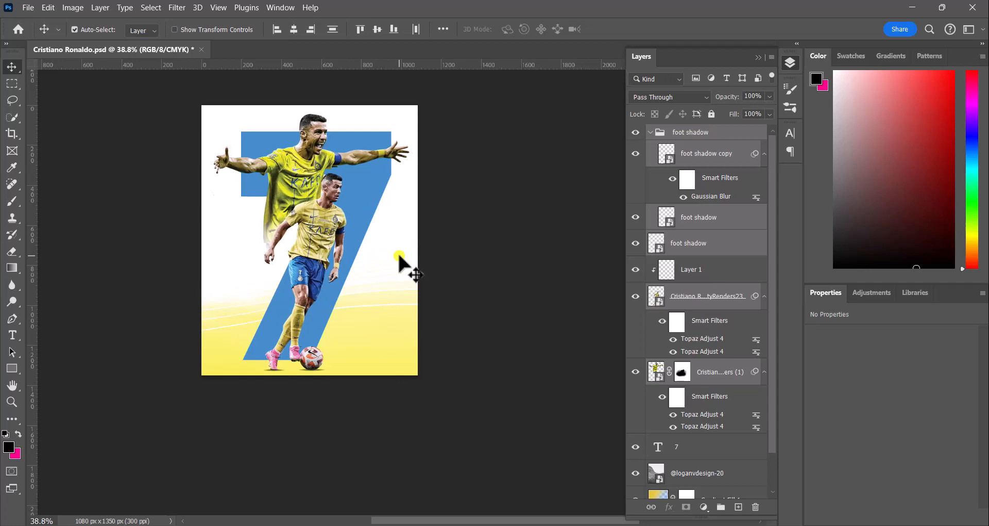
pyautogui.press('Right')
pyautogui.press('Right')
pyautogui.press('Right')
pyautogui.press('Right')
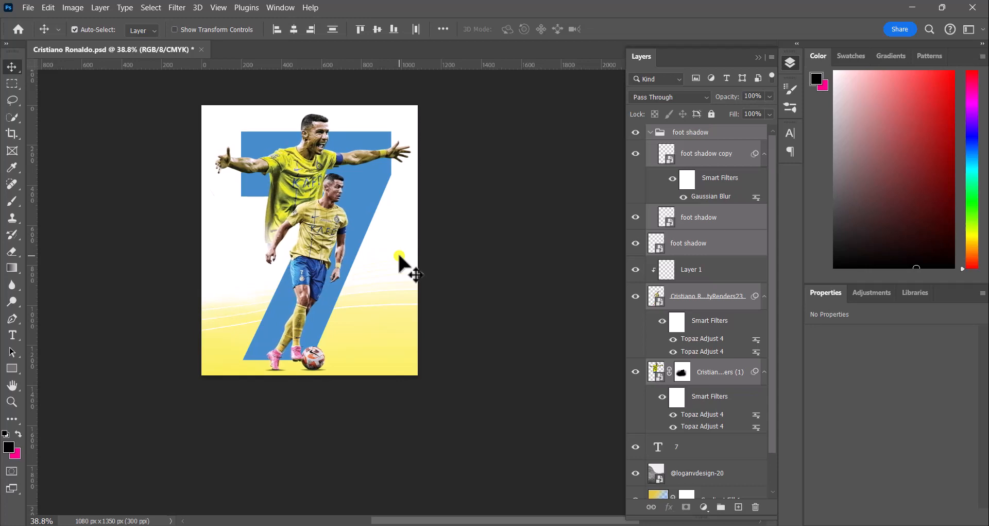
pyautogui.press('Up')
pyautogui.press('Up')
pyautogui.press('Up')
pyautogui.press('Up')
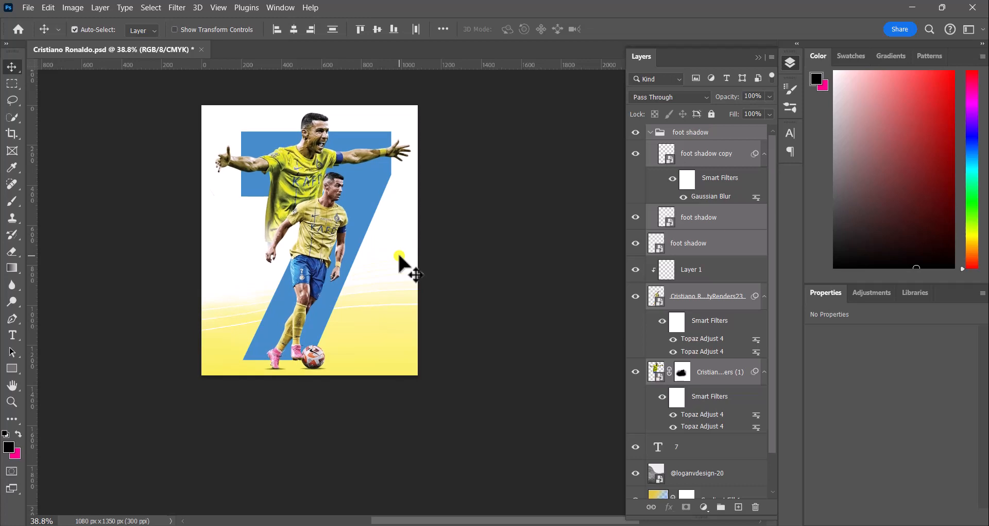
pyautogui.press('Left')
pyautogui.press('Left')
pyautogui.press('Left')
pyautogui.press('Left')
pyautogui.press('Left')
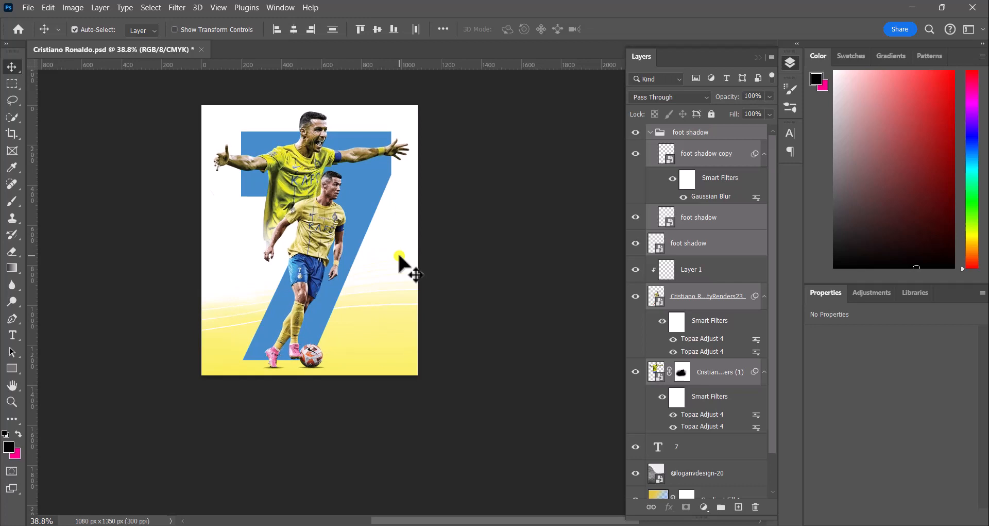
pyautogui.press('Down')
pyautogui.press('Down')
pyautogui.press('Down')
pyautogui.press('Down')
pyautogui.press('Down')
pyautogui.press('Down')
pyautogui.press('Down')
pyautogui.press('Down')
pyautogui.press('Down')
pyautogui.press('Down')
pyautogui.press('Down')
pyautogui.press('Down')
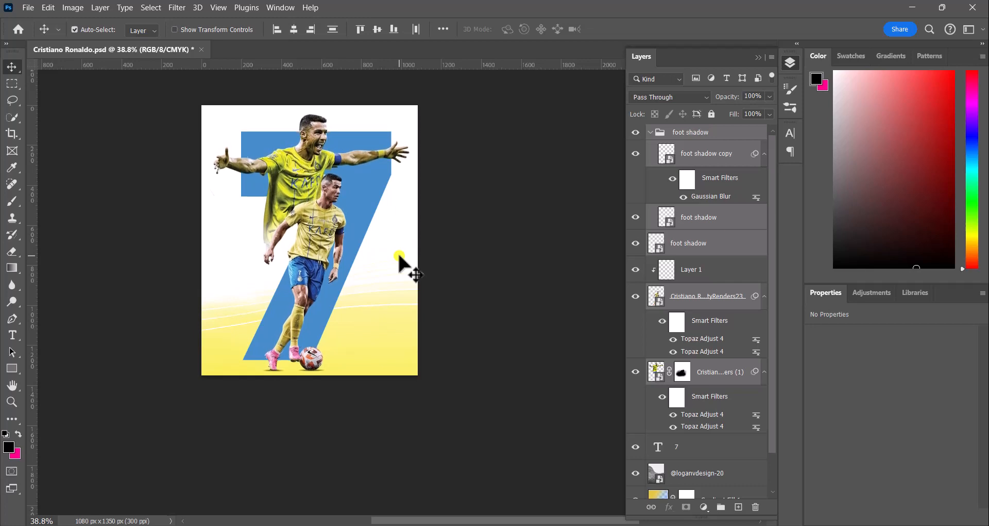
# Step: Place the al nassr logo image into the poster, scale it down and position it in the lower-right corner
pyautogui.click(780, 65)
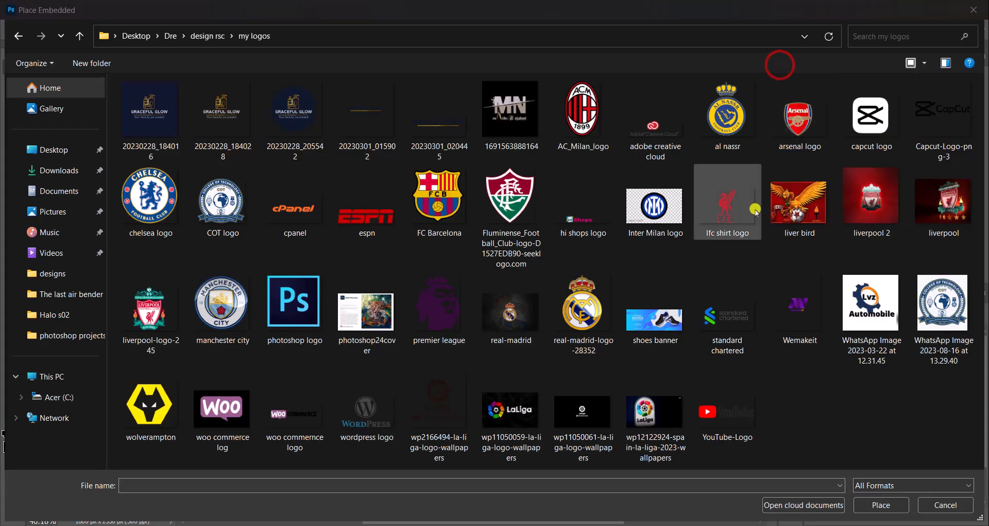
pyautogui.click(727, 139)
pyautogui.click(881, 505)
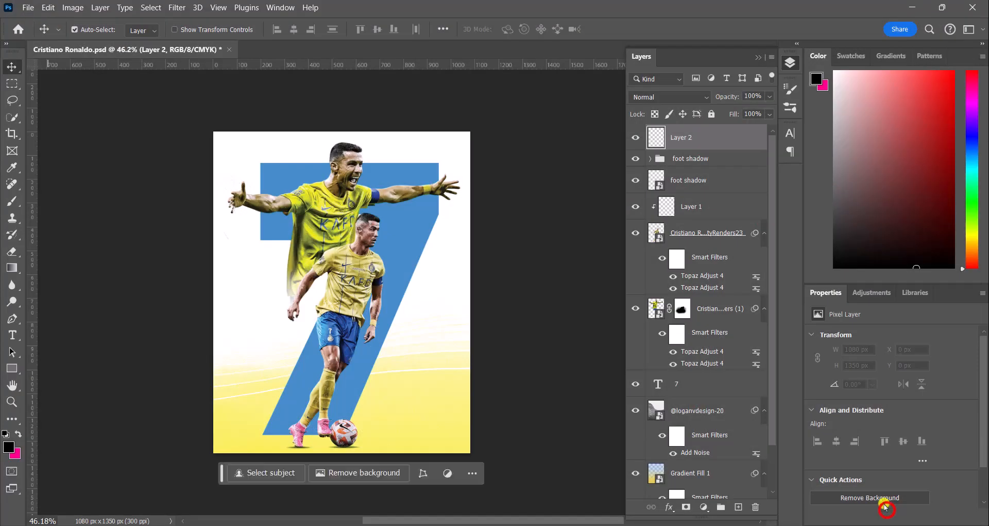
pyautogui.moveTo(470, 164); pyautogui.dragTo(298, 336)
pyautogui.moveTo(274, 380); pyautogui.dragTo(442, 379)
pyautogui.moveTo(457, 345); pyautogui.dragTo(434, 368)
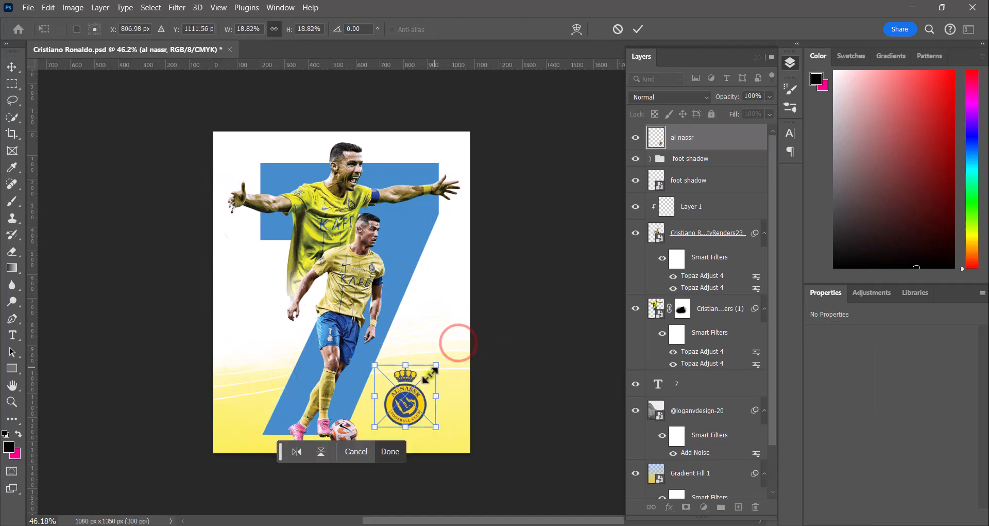
pyautogui.moveTo(408, 400); pyautogui.dragTo(427, 393)
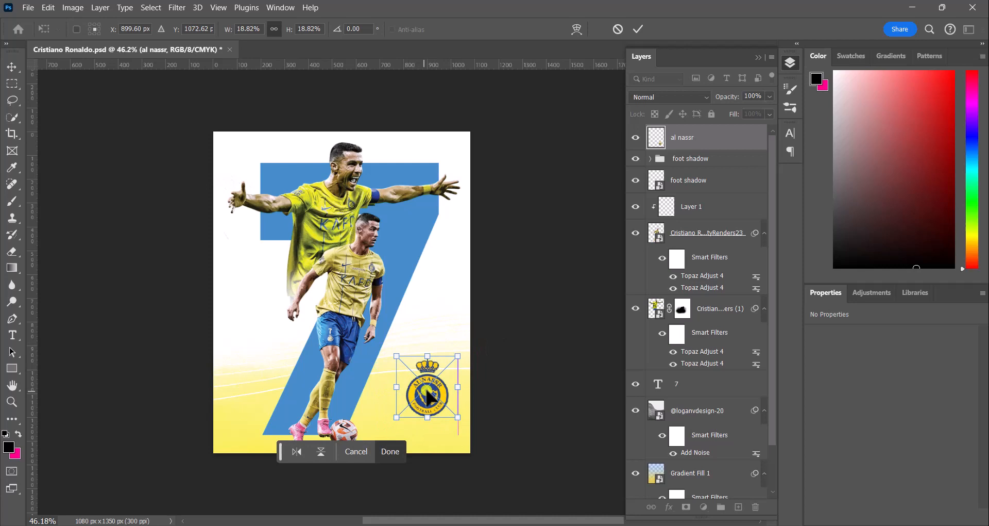
pyautogui.click(400, 451)
# Step: Shift the logo slightly left and shrink it to about 163 x 216 px
pyautogui.click(433, 408)
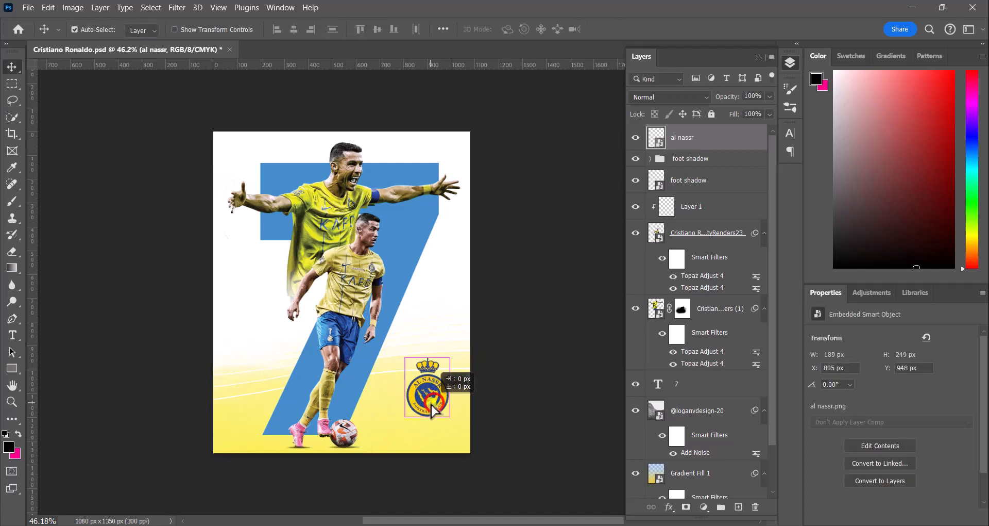
pyautogui.moveTo(433, 409); pyautogui.dragTo(428, 409)
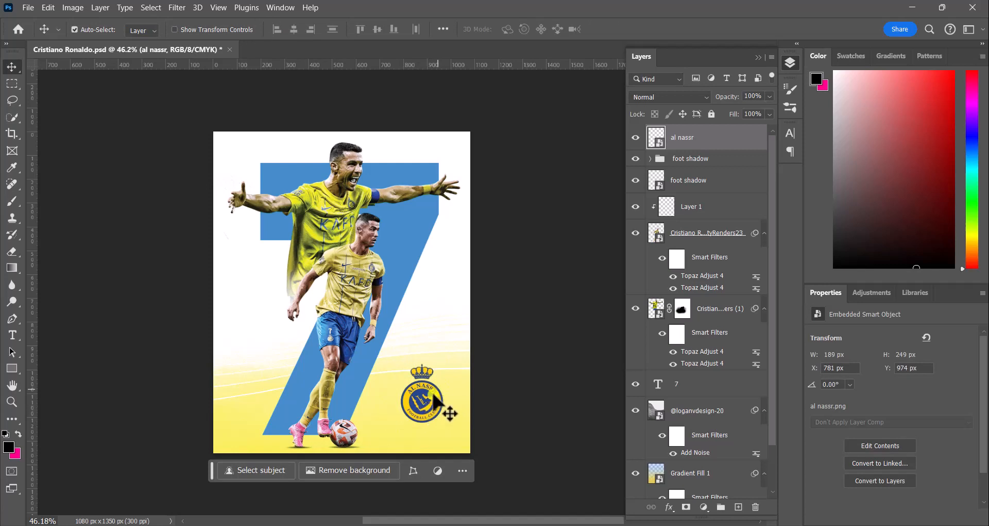
pyautogui.hotkey('ctrl', 't')
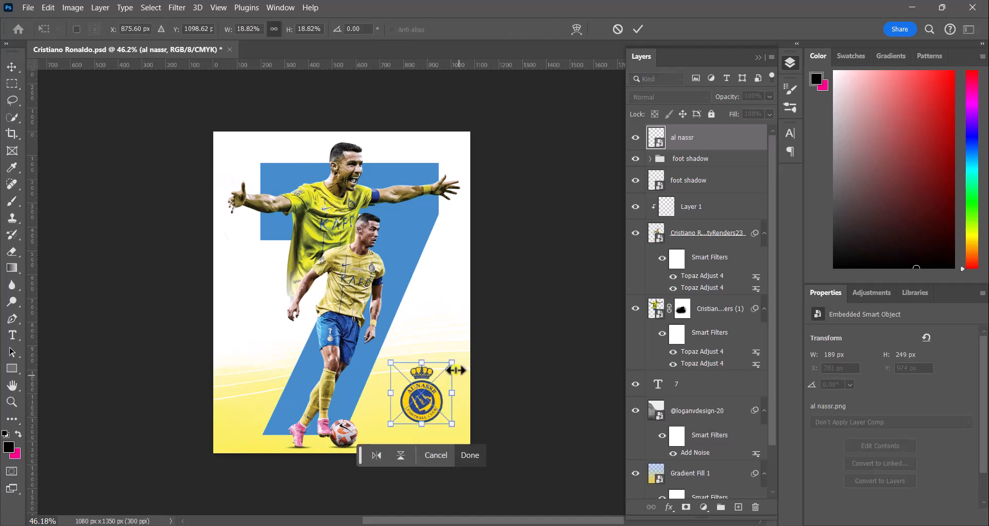
pyautogui.moveTo(444, 364); pyautogui.dragTo(447, 368)
pyautogui.moveTo(425, 405); pyautogui.dragTo(427, 405)
pyautogui.click(470, 456)
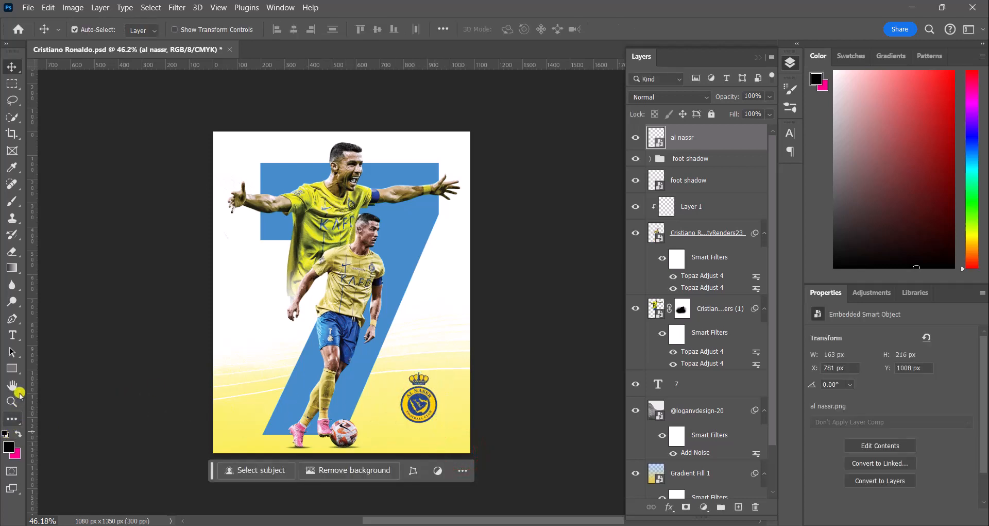
# Step: Draw a rectangle about 235 x 273 px around the logo with white fill and no stroke
pyautogui.click(12, 367)
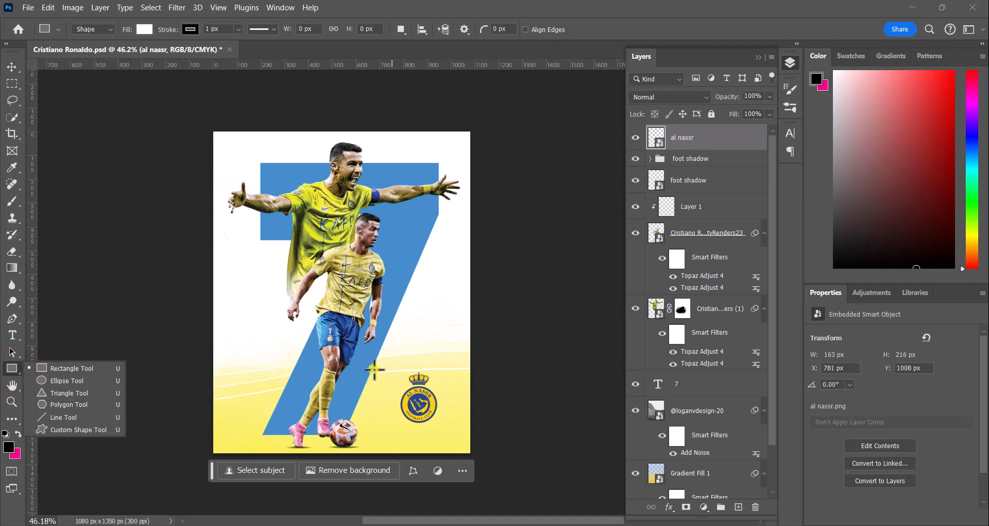
pyautogui.moveTo(390, 367); pyautogui.dragTo(446, 432)
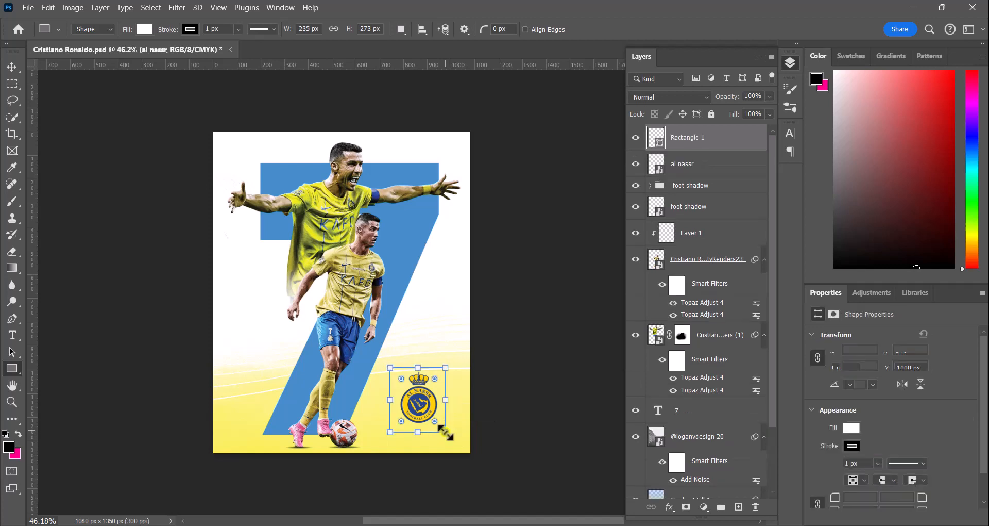
pyautogui.click(190, 29)
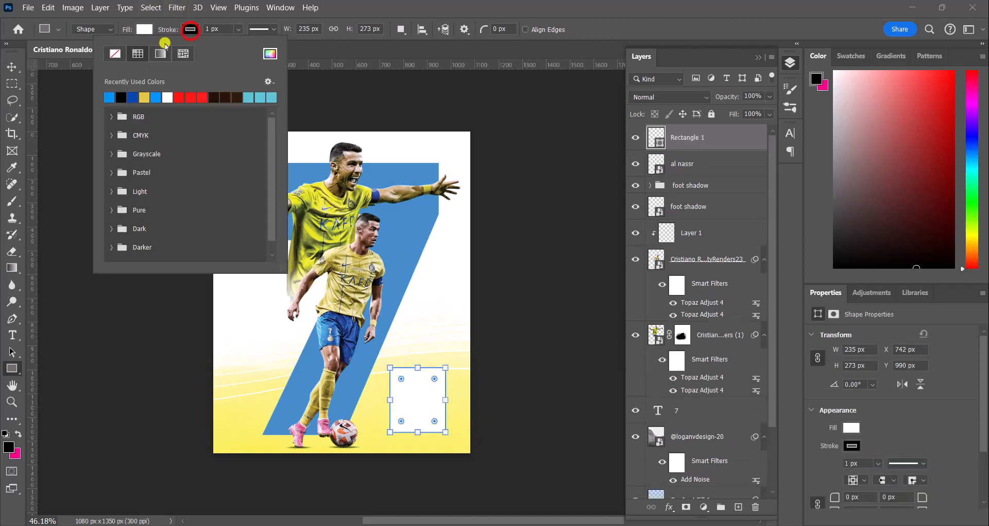
pyautogui.click(115, 52)
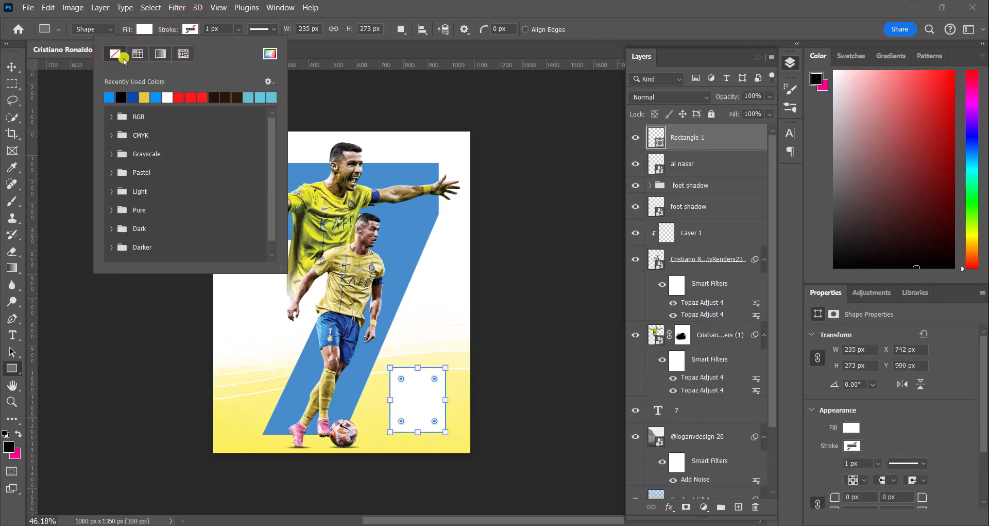
pyautogui.click(144, 29)
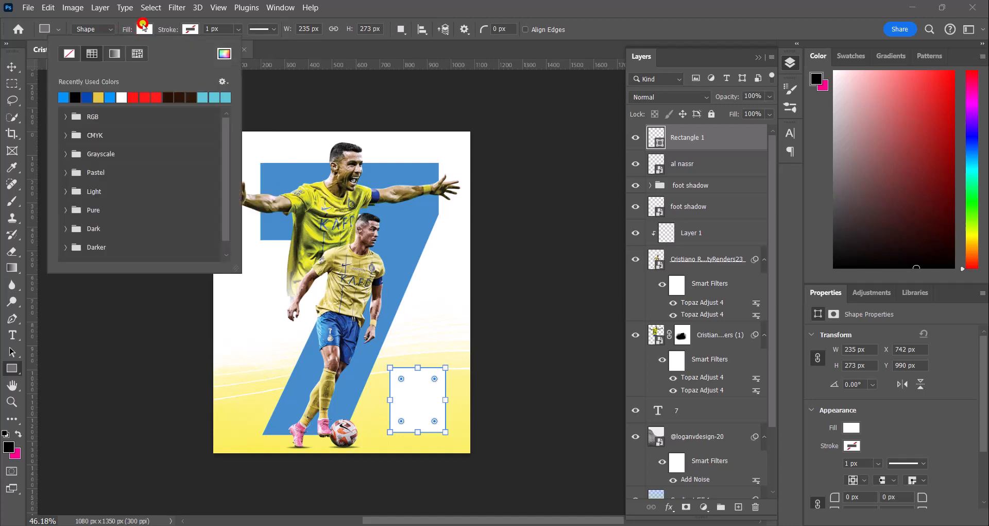
pyautogui.click(122, 95)
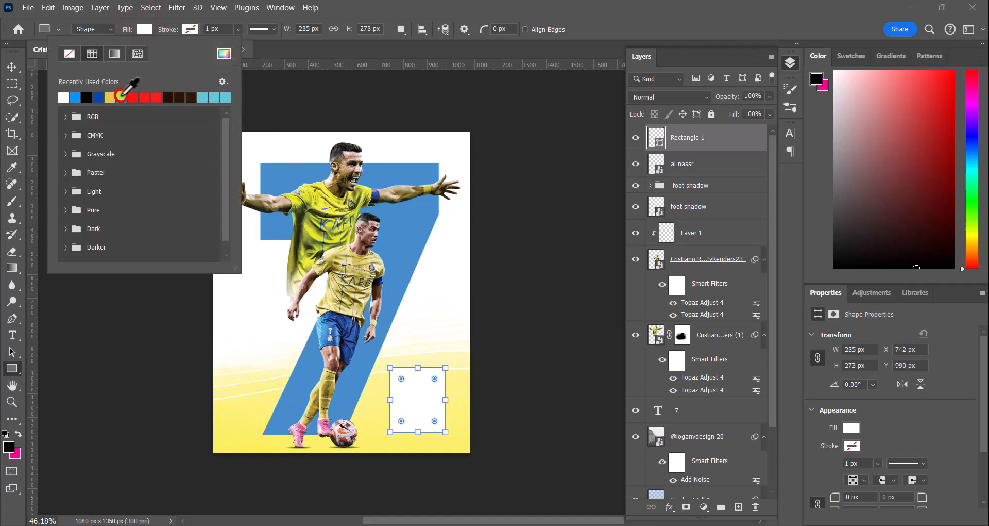
# Step: Move the rectangle layer beneath the logo layer so the badge sits on a white panel
pyautogui.click(13, 46)
pyautogui.click(11, 66)
pyautogui.moveTo(711, 135); pyautogui.dragTo(710, 162)
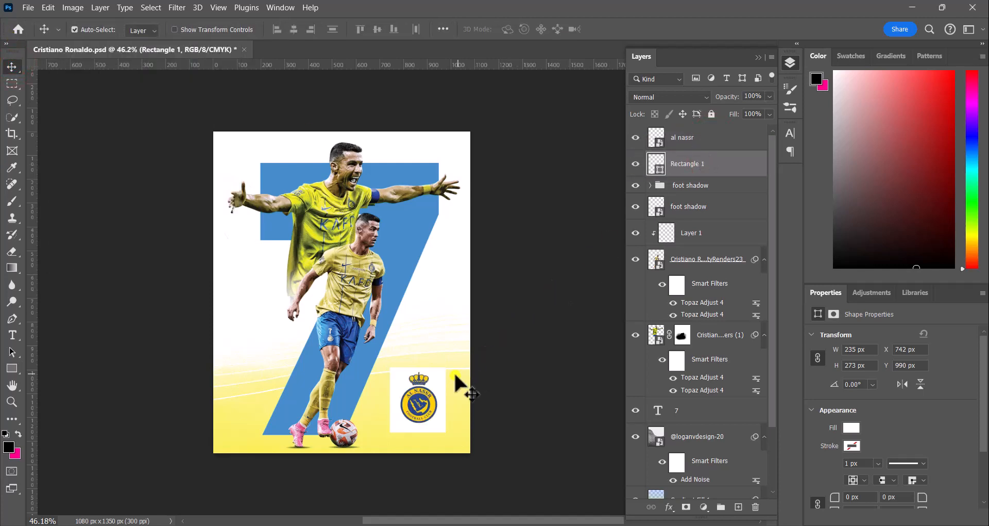
# Step: Group the logo and rectangle layers together and name the group al nassr
pyautogui.scroll(4, 449, 379)
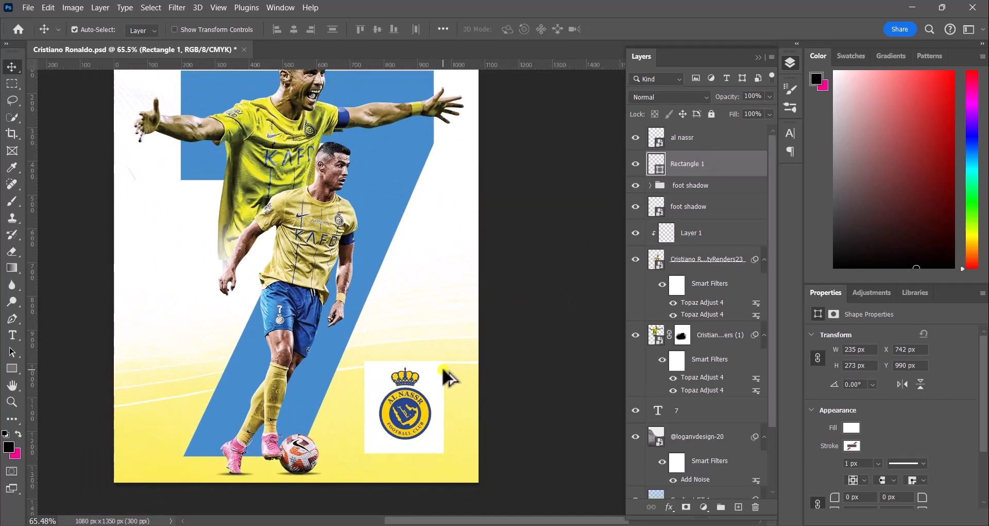
pyautogui.scroll(-2, 448, 380)
pyautogui.keyDown('ctrl'); pyautogui.click(682, 138); pyautogui.keyUp('ctrl')
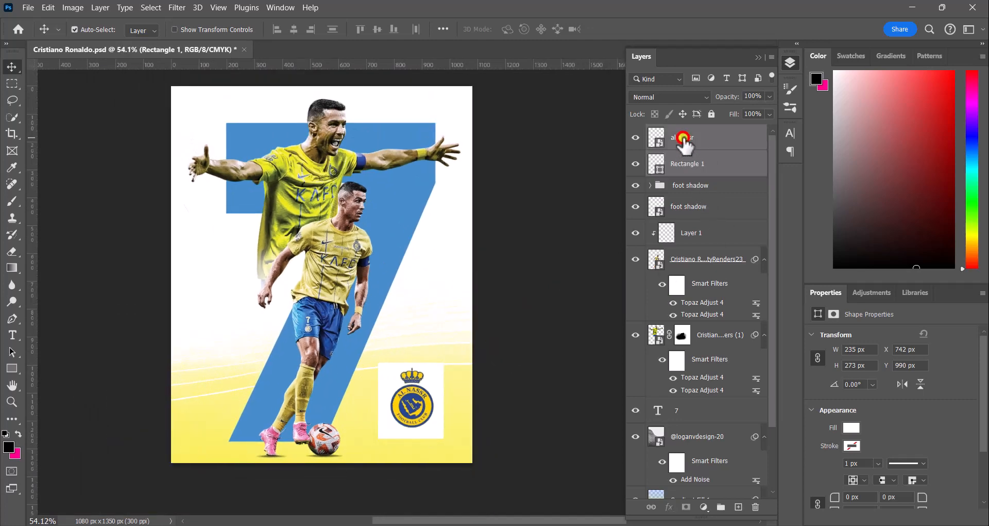
pyautogui.click(719, 508)
pyautogui.doubleClick(684, 131)
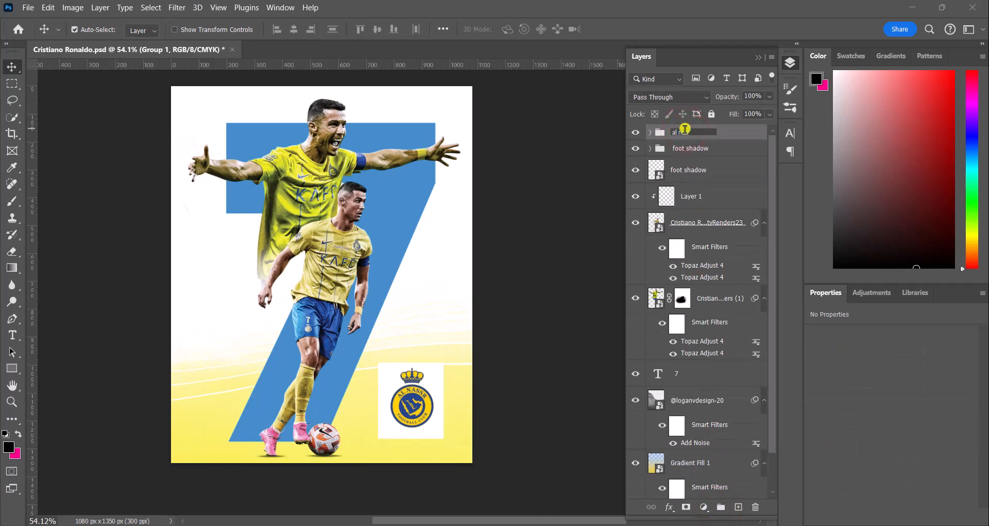
pyautogui.press('Return')
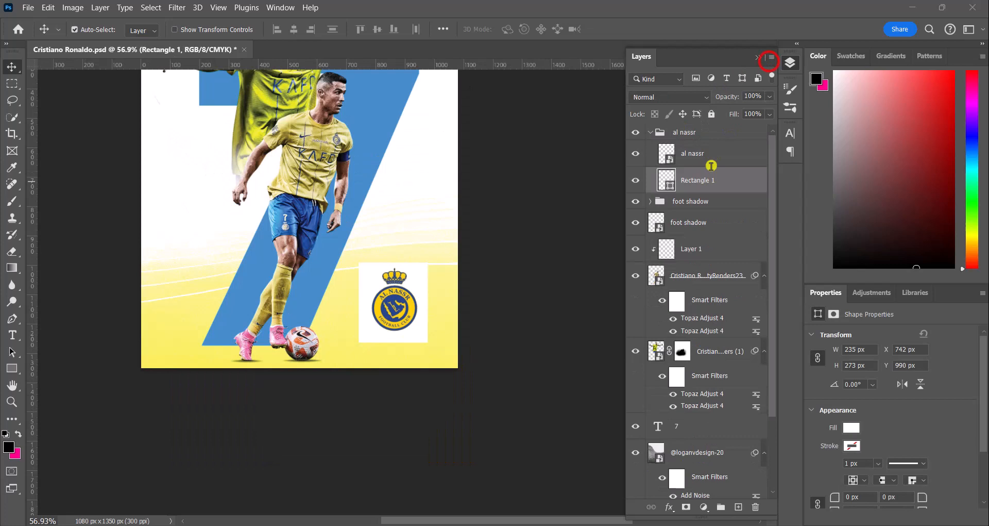
pyautogui.click(713, 177)
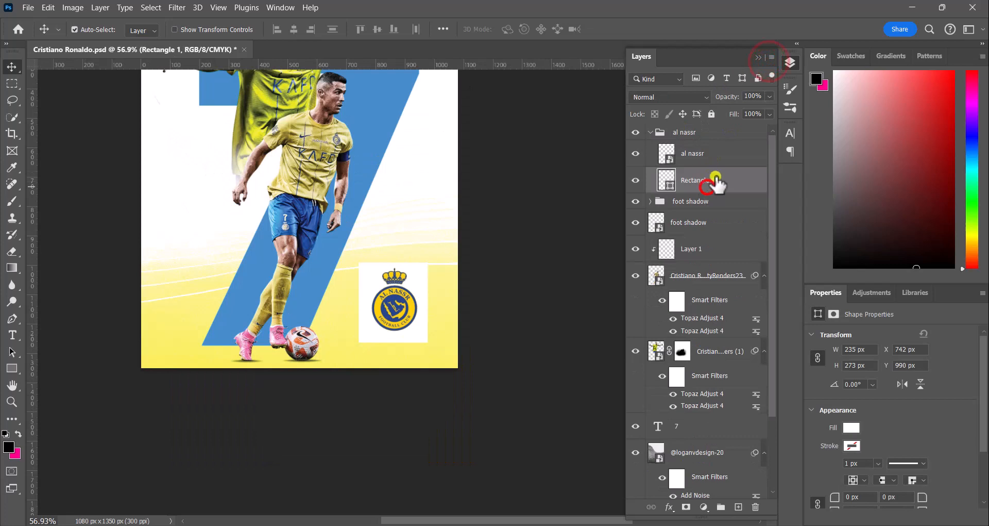
# Step: Delete the white rectangle behind the logo and give the logo a 7 px white Stroke positioned outside
pyautogui.click(757, 508)
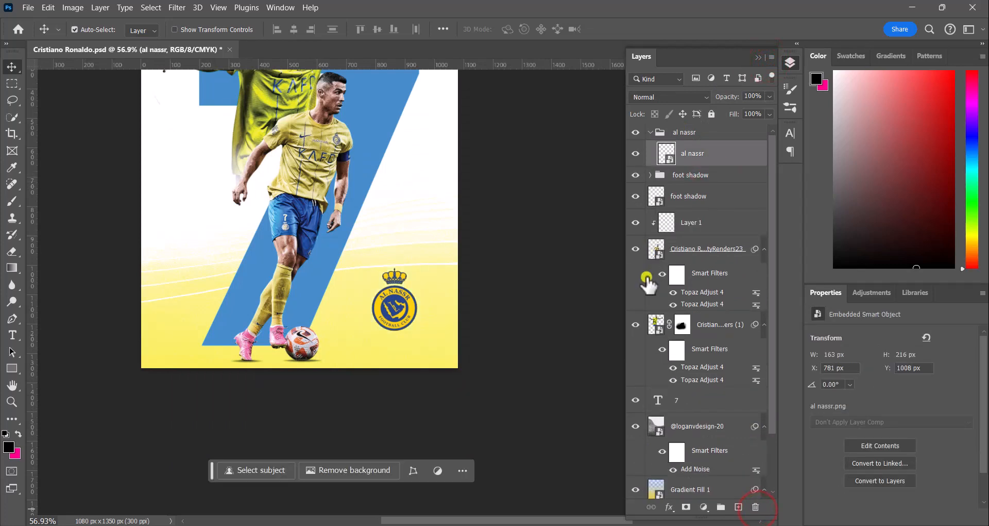
pyautogui.click(672, 508)
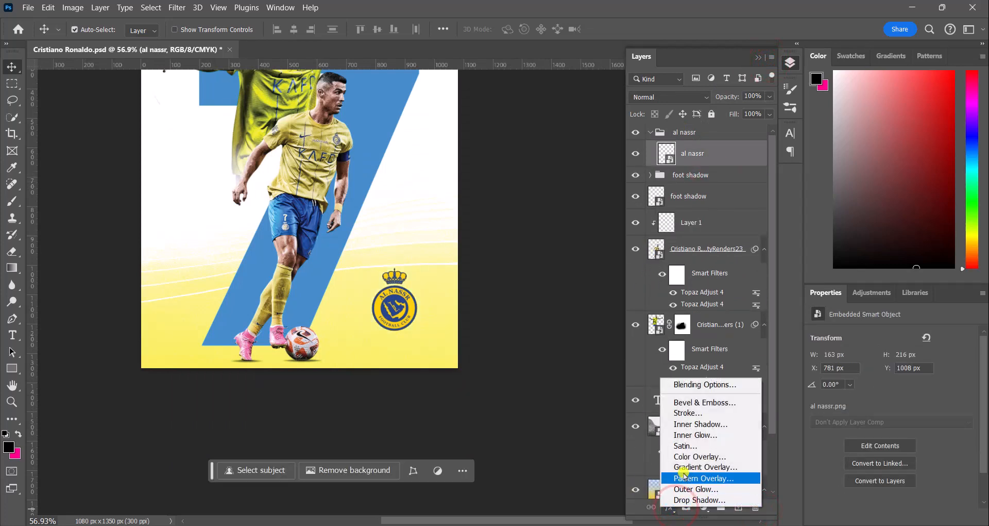
pyautogui.click(690, 413)
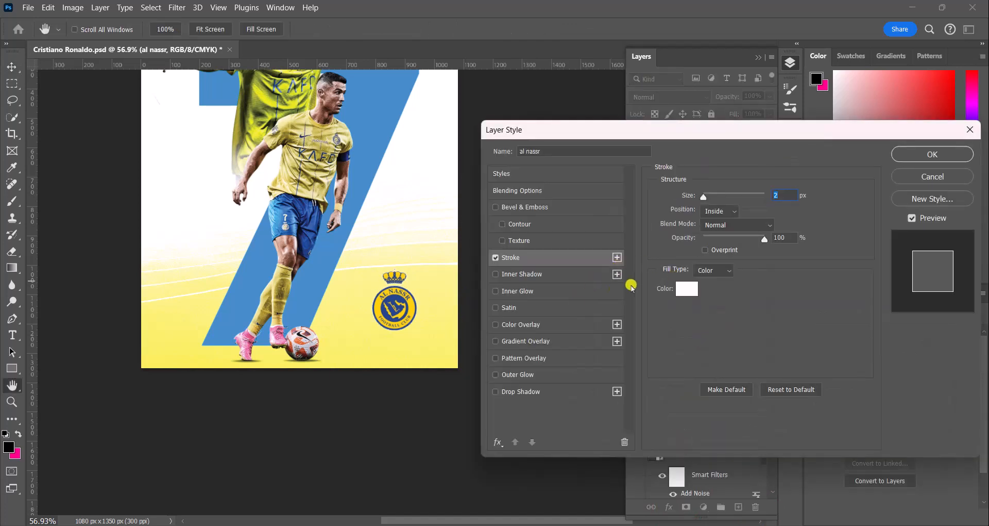
pyautogui.moveTo(701, 196); pyautogui.dragTo(712, 198)
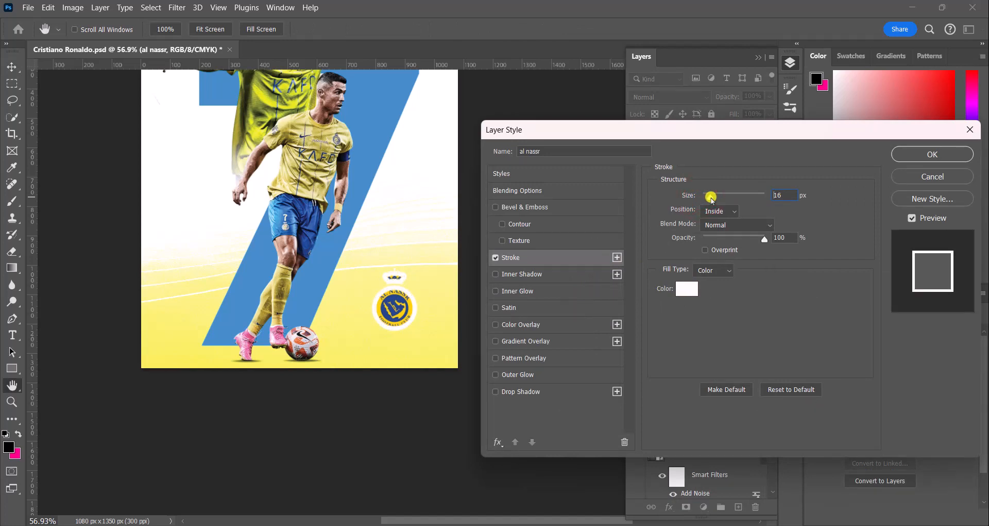
pyautogui.click(718, 210)
pyautogui.click(718, 220)
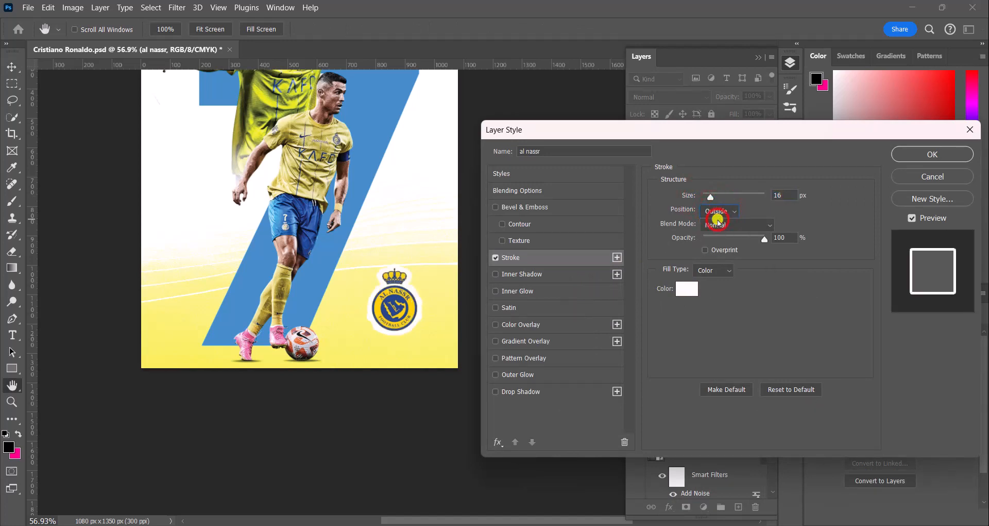
pyautogui.moveTo(711, 198); pyautogui.dragTo(708, 196)
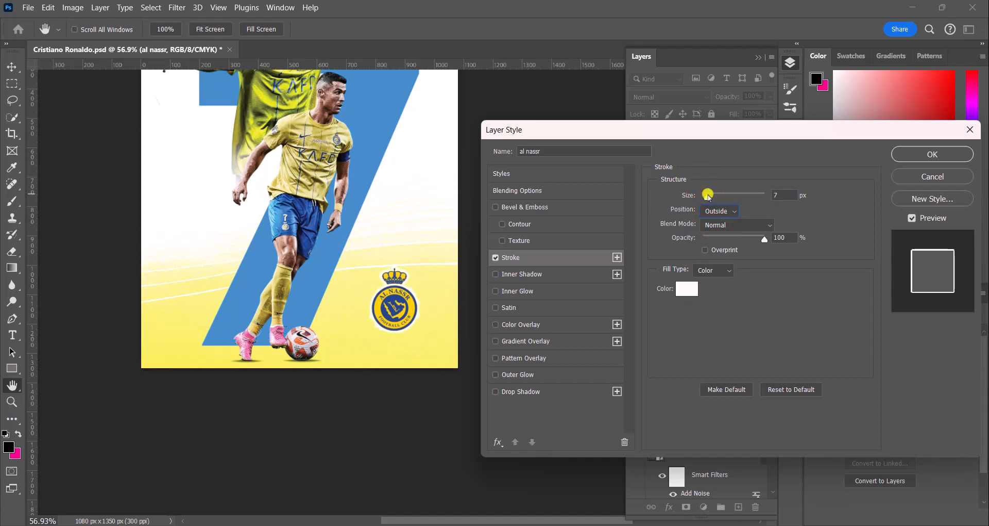
pyautogui.click(930, 154)
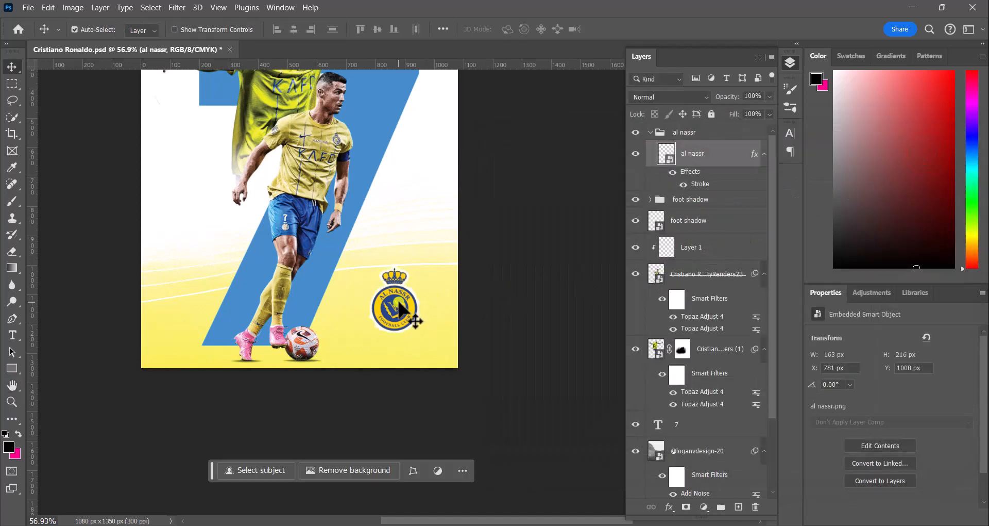
# Step: Zoom in to inspect the stroked logo up close, then zoom back out to view the whole poster
pyautogui.scroll(1, 396, 299)
pyautogui.scroll(8, 398, 302)
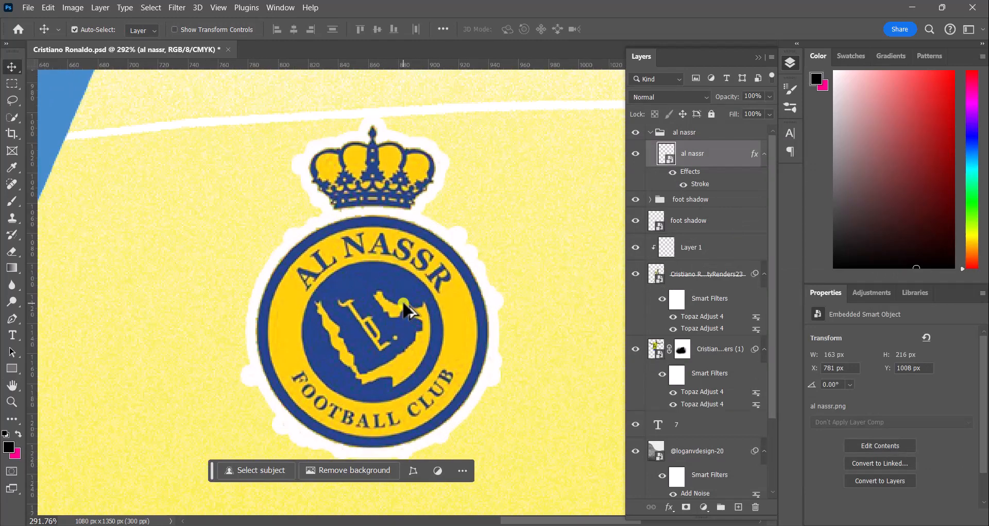
pyautogui.scroll(-5, 403, 308)
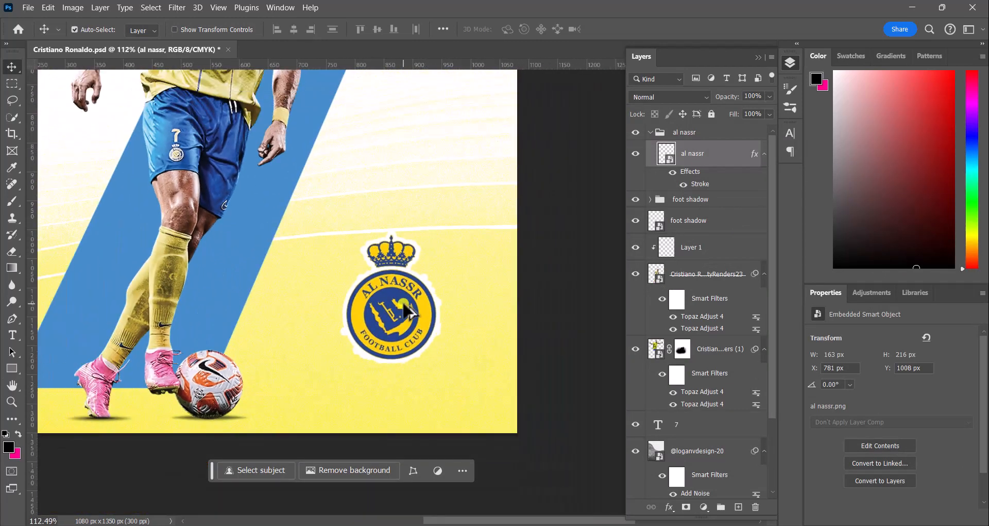
pyautogui.scroll(-1, 403, 311)
pyautogui.scroll(-3, 398, 302)
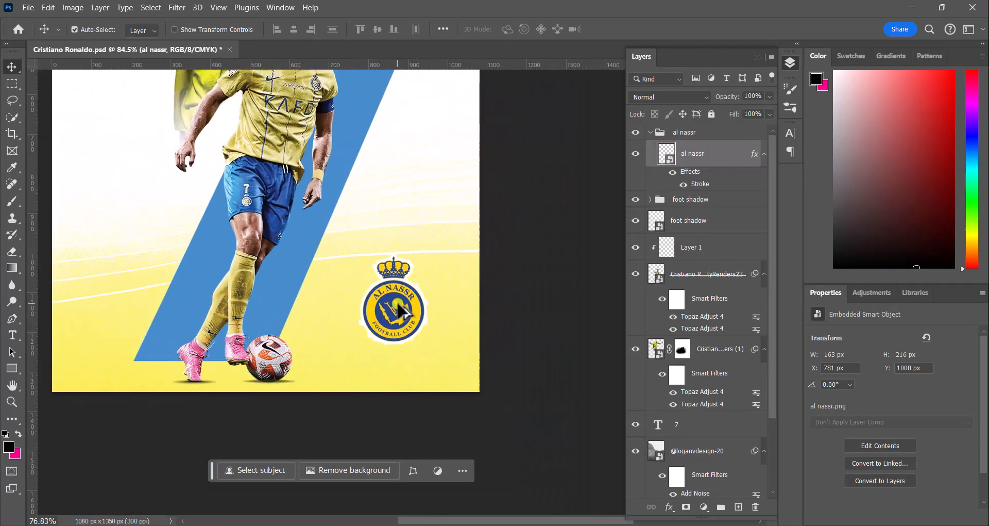
pyautogui.moveTo(423, 268); pyautogui.dragTo(426, 293)
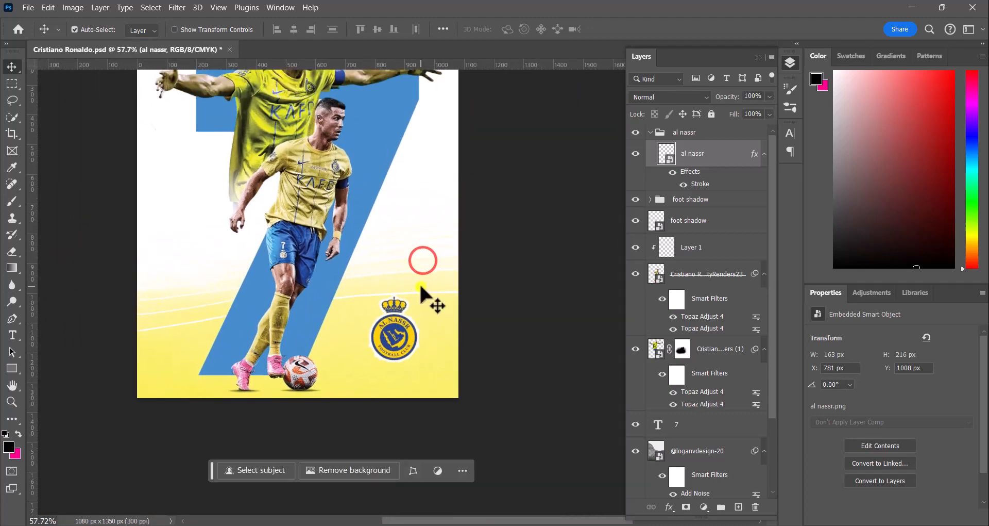
pyautogui.scroll(-2, 419, 287)
pyautogui.moveTo(409, 243); pyautogui.dragTo(397, 296)
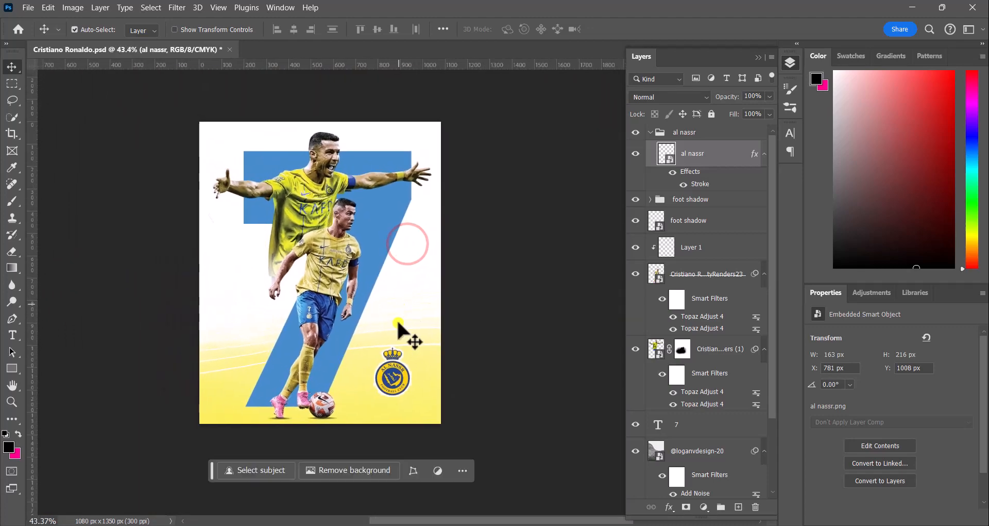
pyautogui.scroll(7, 402, 345)
pyautogui.scroll(-6, 396, 335)
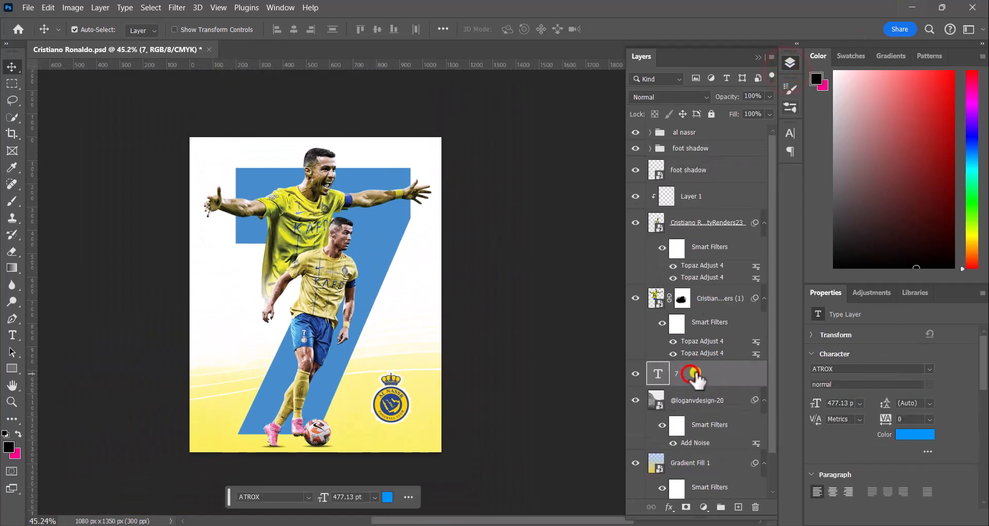
# Step: Apply a Gradient Overlay to the 7 text layer using the Blue_20 preset from the Blues folder
pyautogui.click(669, 507)
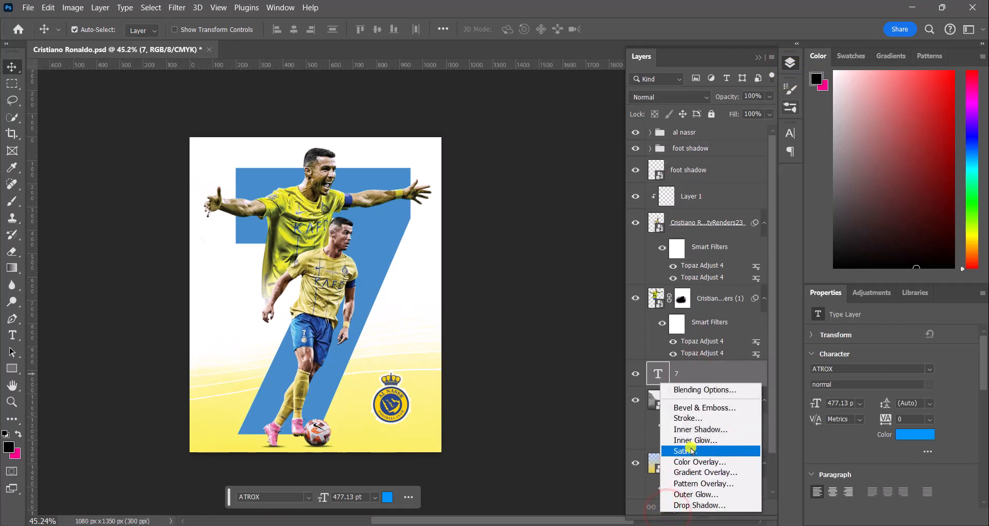
pyautogui.click(706, 471)
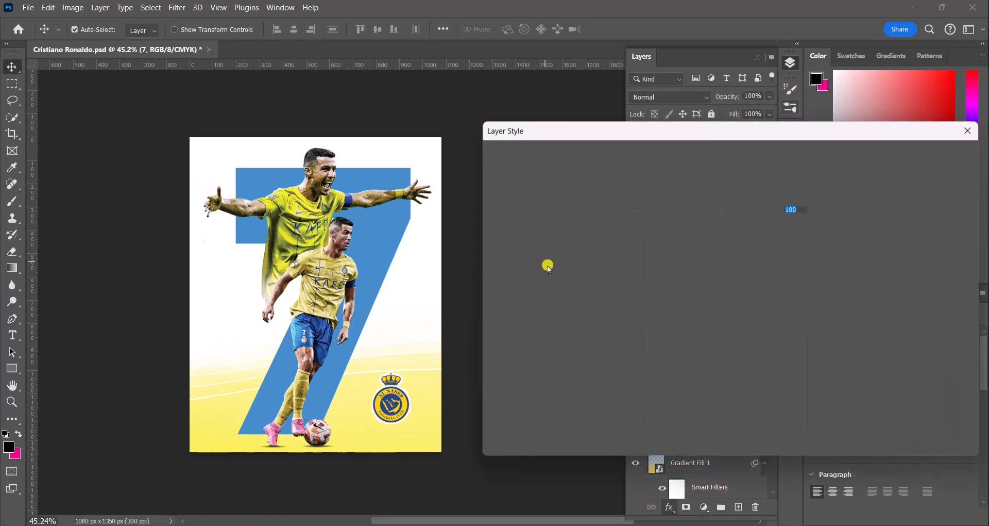
pyautogui.click(705, 225)
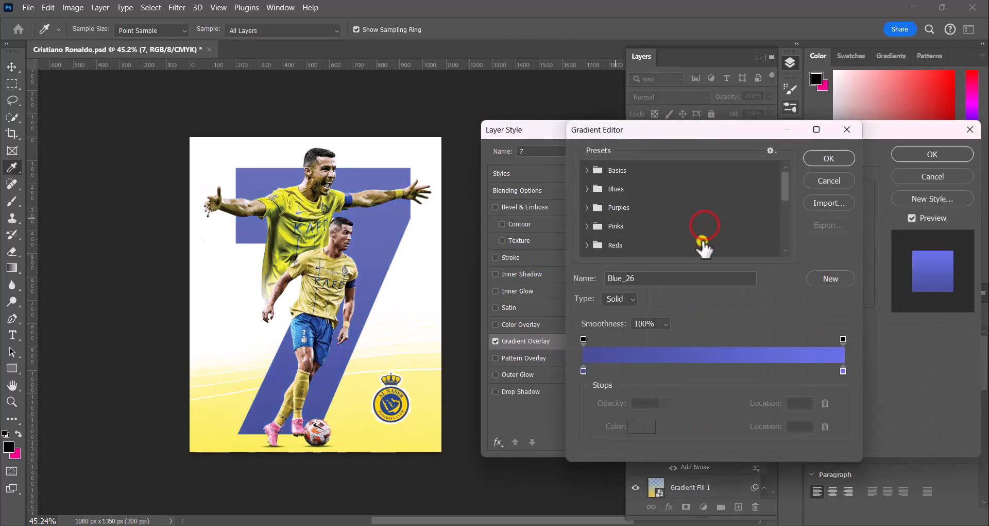
pyautogui.click(590, 191)
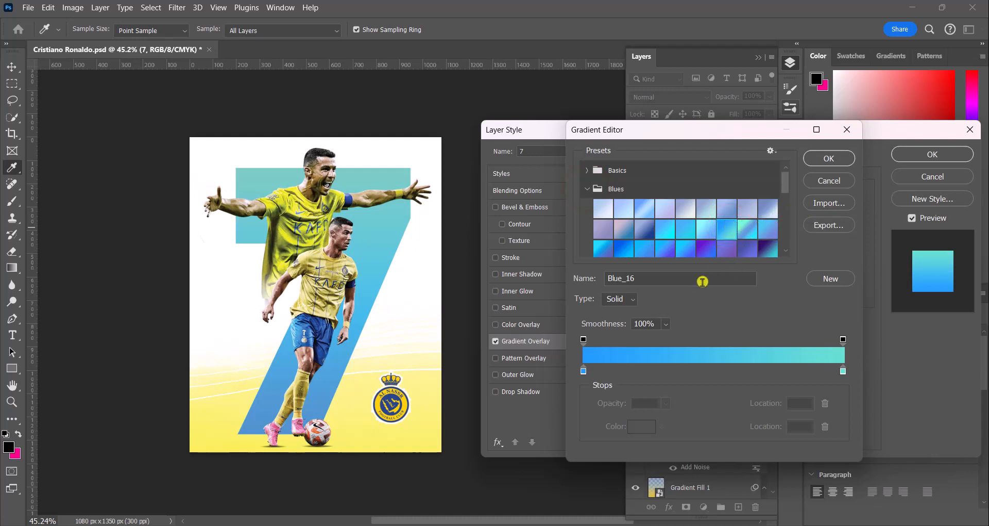
pyautogui.click(688, 226)
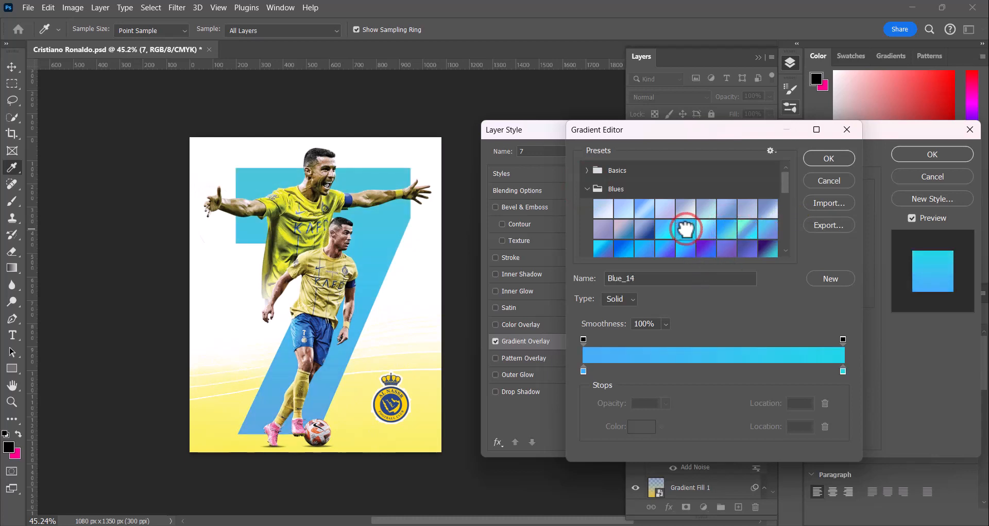
pyautogui.scroll(-1, 689, 234)
pyautogui.click(682, 240)
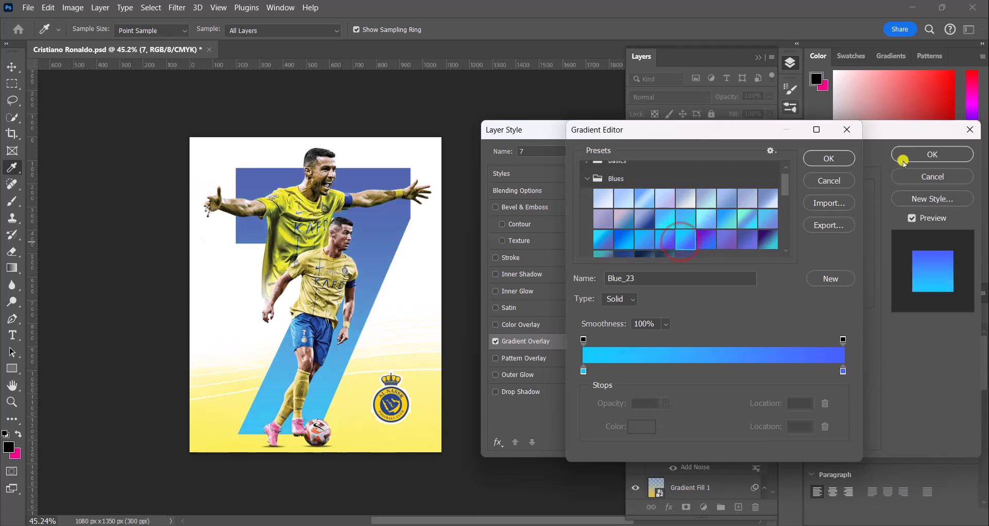
pyautogui.click(778, 68)
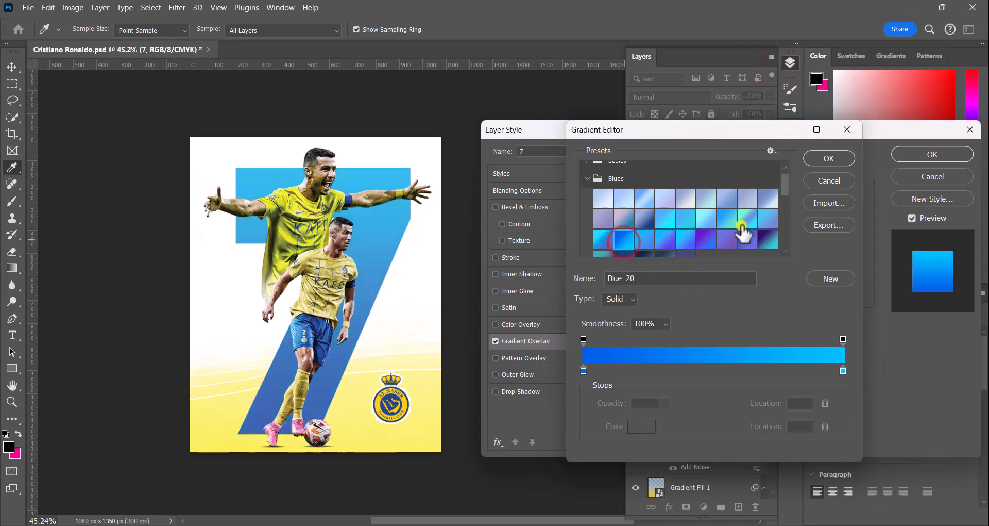
pyautogui.click(822, 158)
pyautogui.click(927, 153)
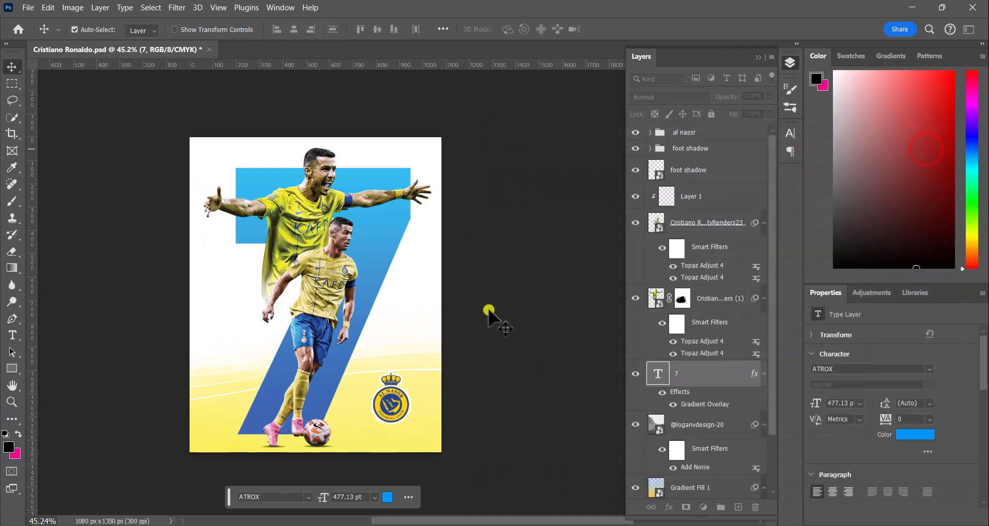
# Step: Add a Gradient Map adjustment layer above the al nassr group
pyautogui.moveTo(381, 325); pyautogui.dragTo(394, 323)
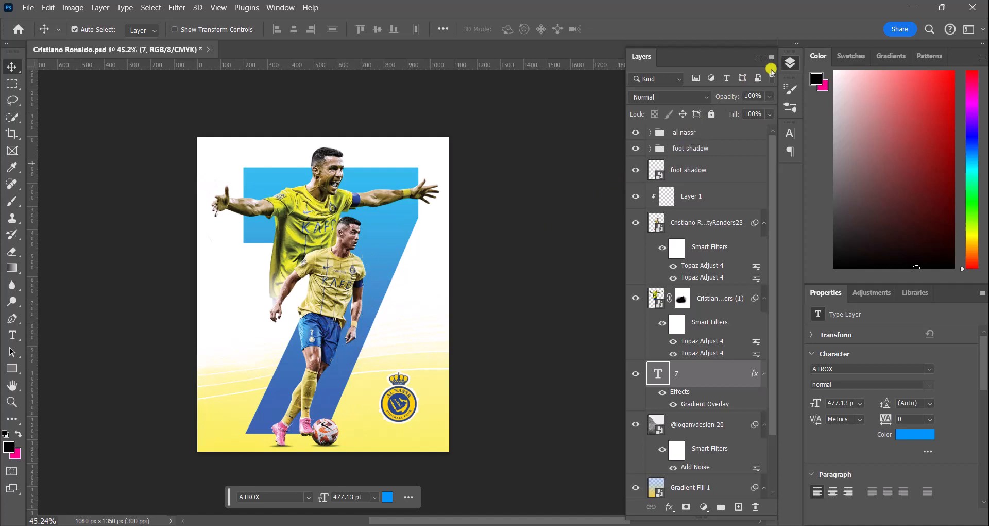
pyautogui.click(680, 136)
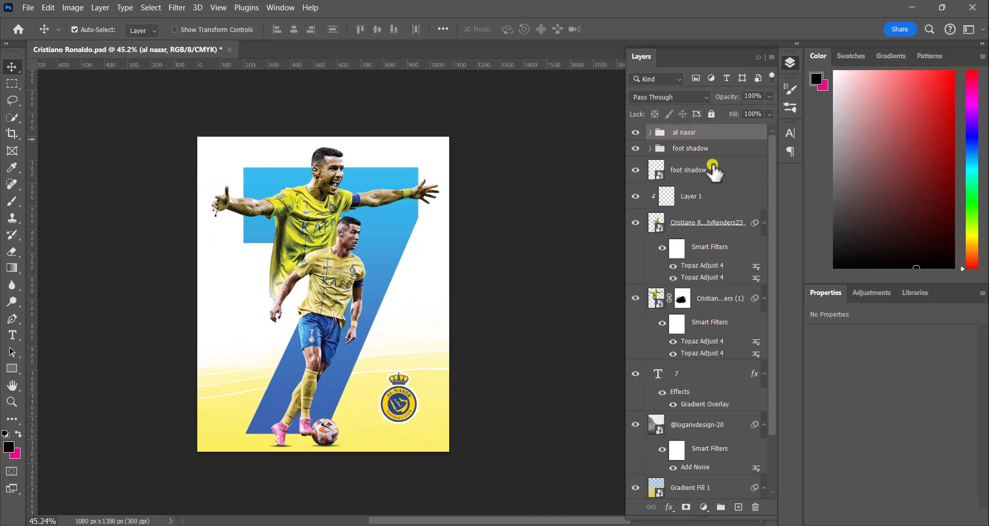
pyautogui.click(704, 507)
pyautogui.click(724, 490)
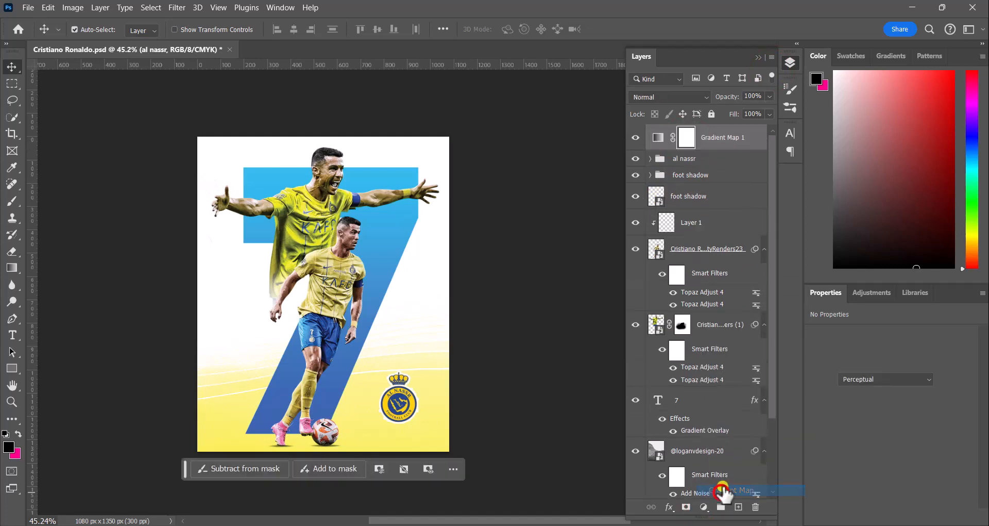
pyautogui.click(837, 340)
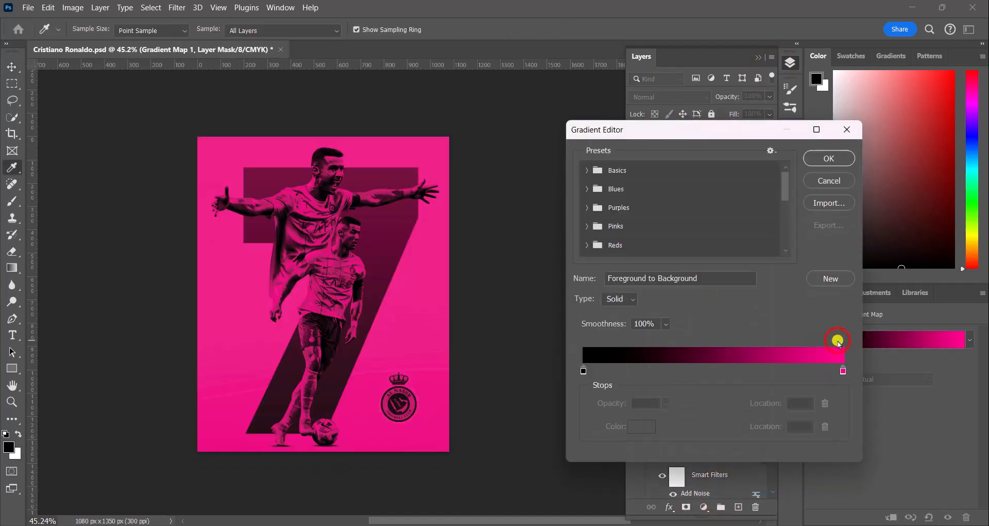
pyautogui.click(846, 130)
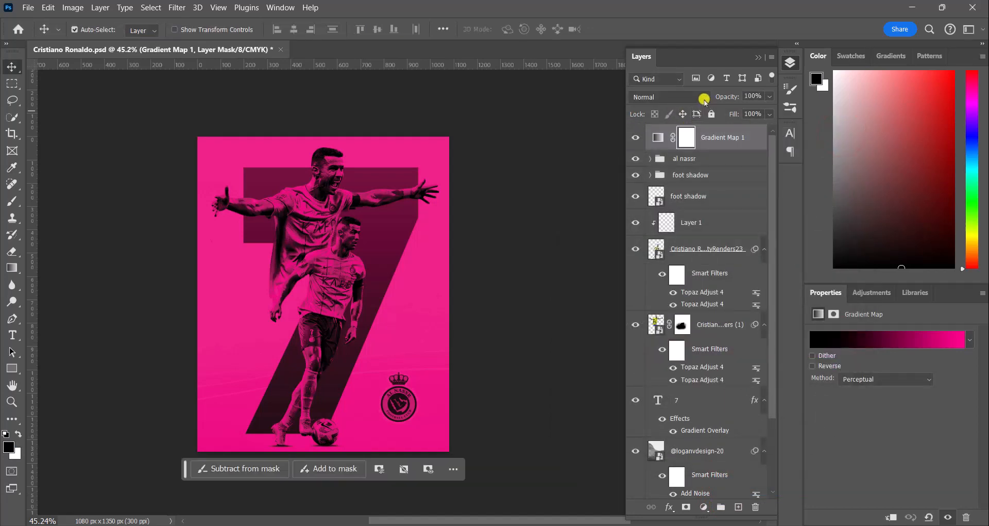
# Step: Set the gradient map's blend mode to Overlay and choose the Gold Bug gradient preset
pyautogui.click(704, 99)
pyautogui.click(660, 278)
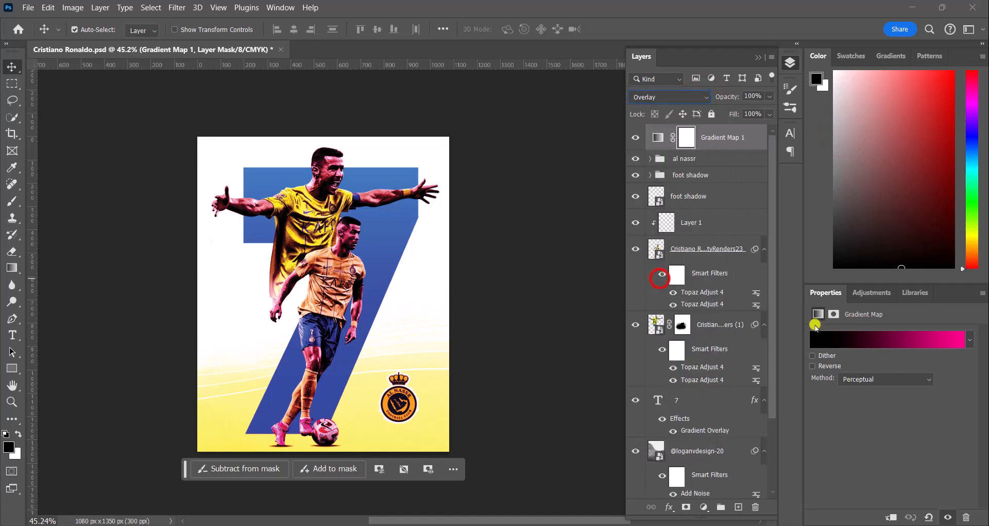
pyautogui.click(840, 339)
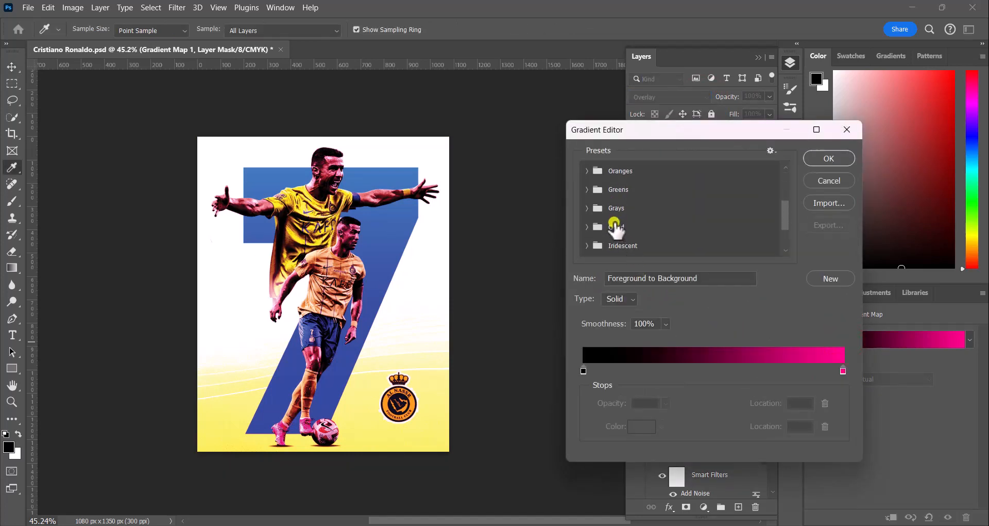
pyautogui.scroll(-3, 616, 230)
pyautogui.click(589, 250)
pyautogui.scroll(-2, 621, 247)
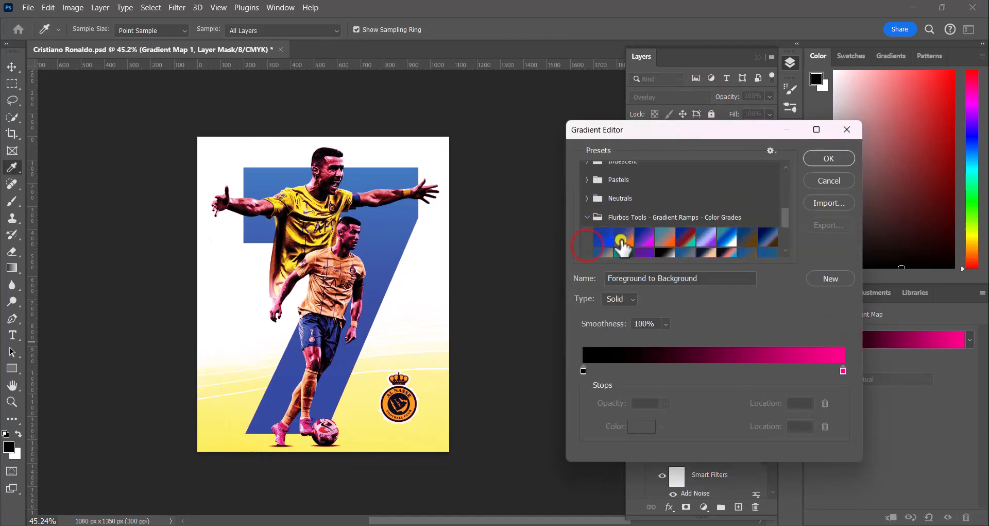
pyautogui.scroll(-2, 623, 247)
pyautogui.scroll(-1, 623, 247)
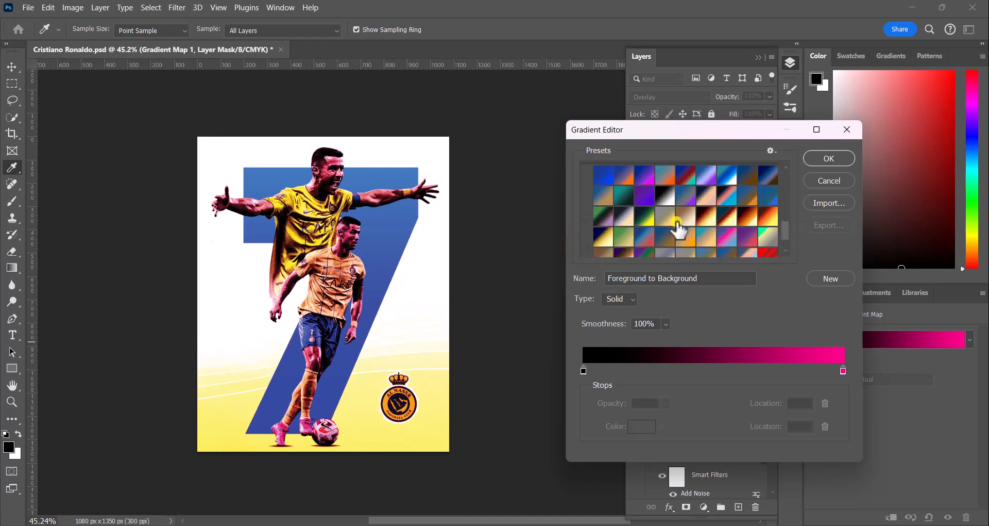
pyautogui.scroll(-3, 724, 222)
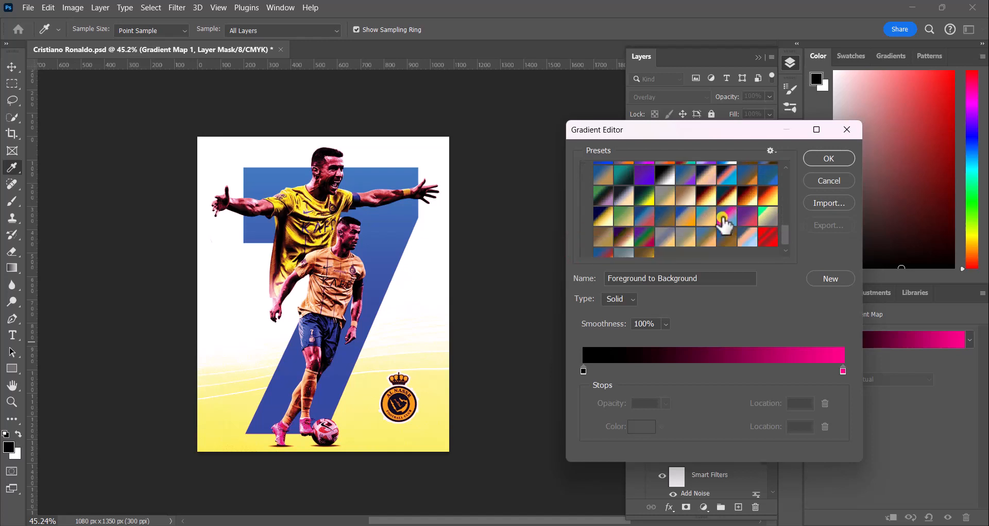
pyautogui.click(645, 247)
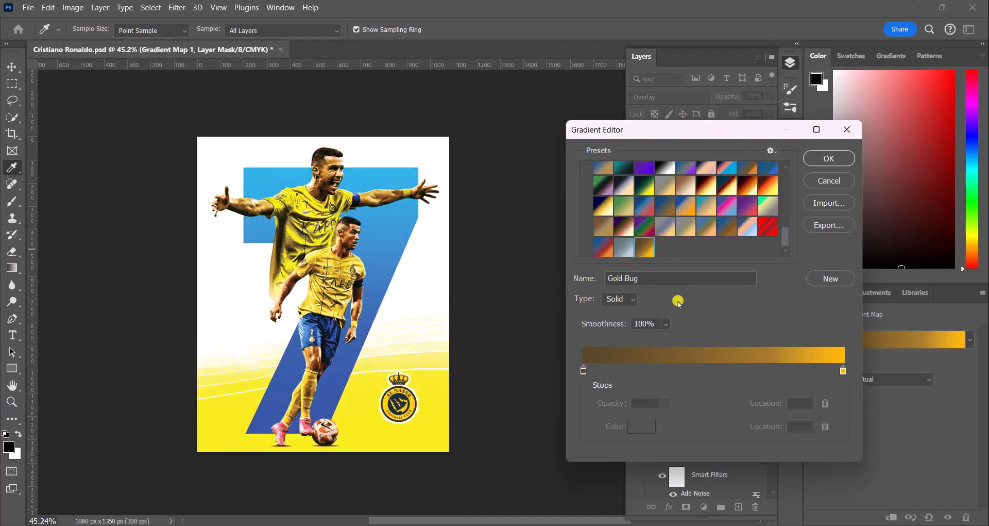
pyautogui.click(830, 158)
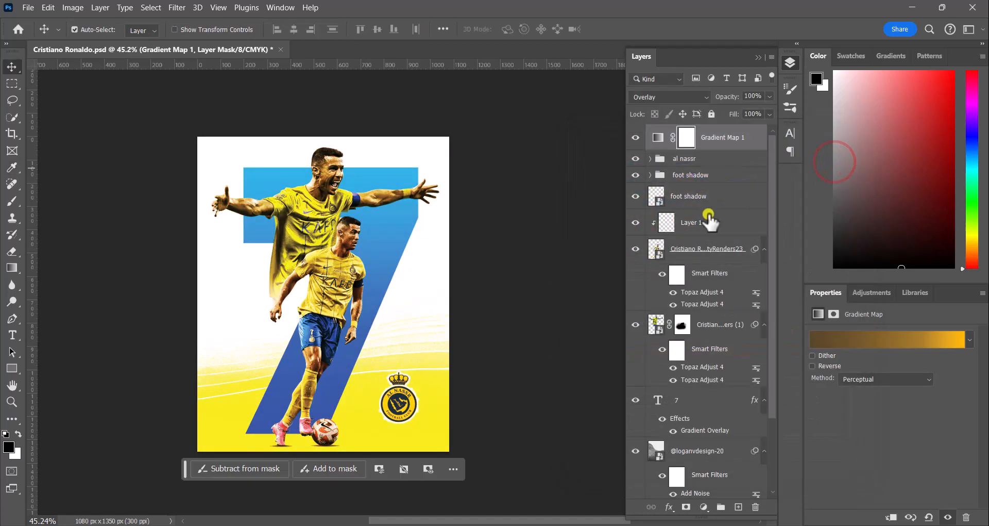
pyautogui.click(771, 96)
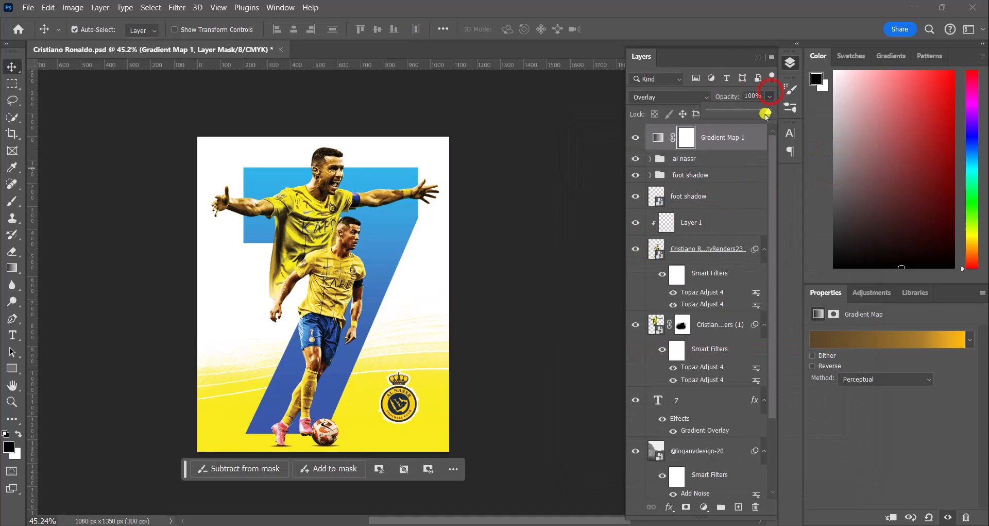
pyautogui.moveTo(768, 114)
pyautogui.mouseDown()
pyautogui.moveTo(705, 119)
pyautogui.moveTo(772, 113)
pyautogui.mouseUp()
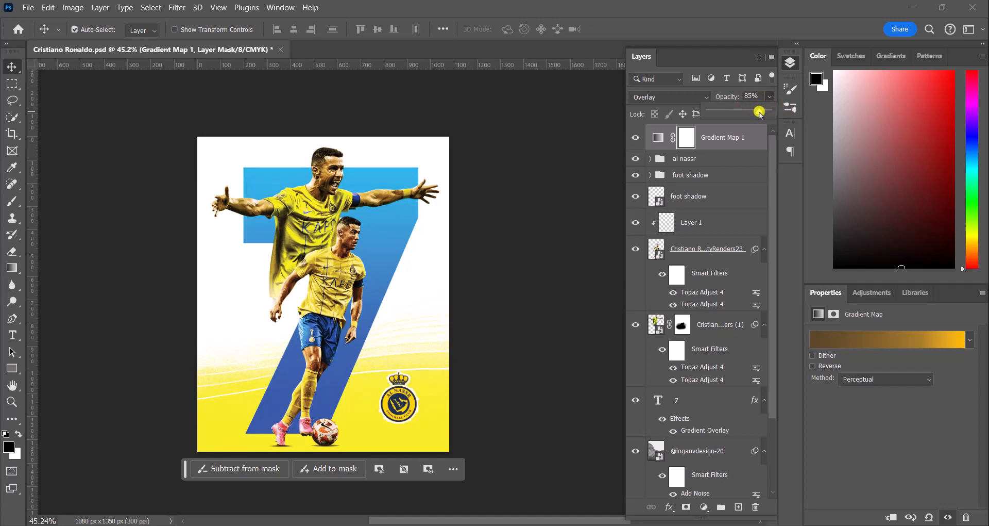
pyautogui.click(594, 251)
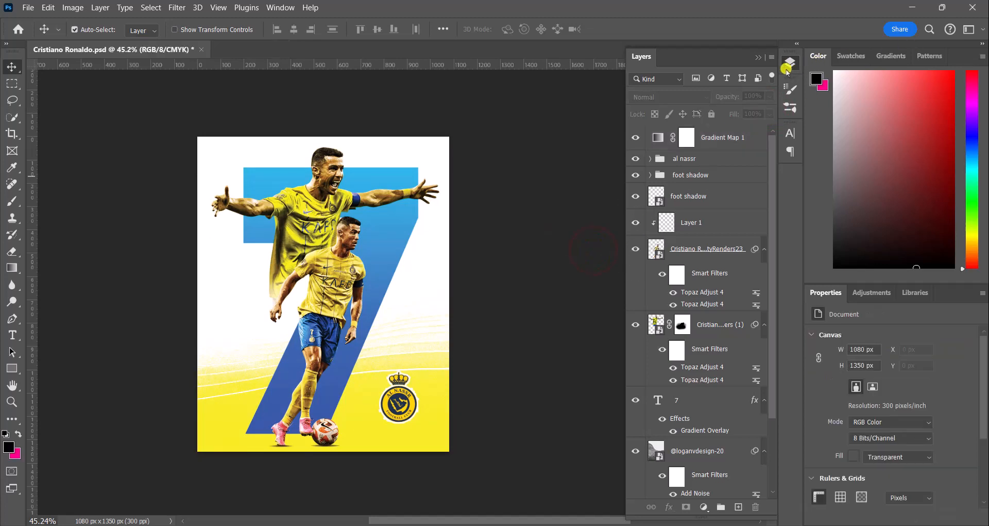